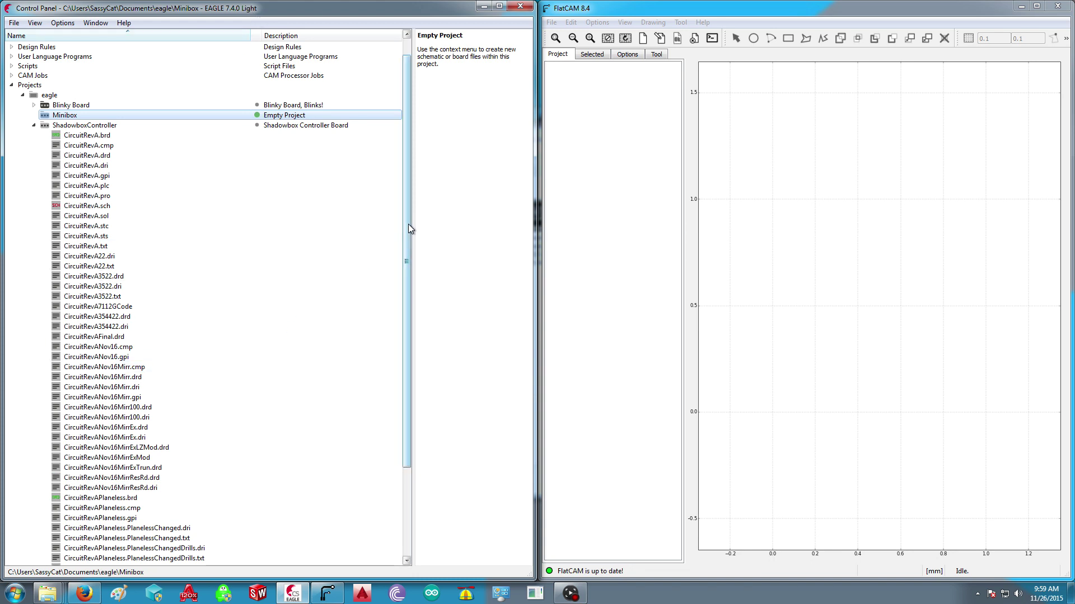
Browse to the C:\EAGLE-7.4.0\bin folder in the file explorer.
left_click(618, 10)
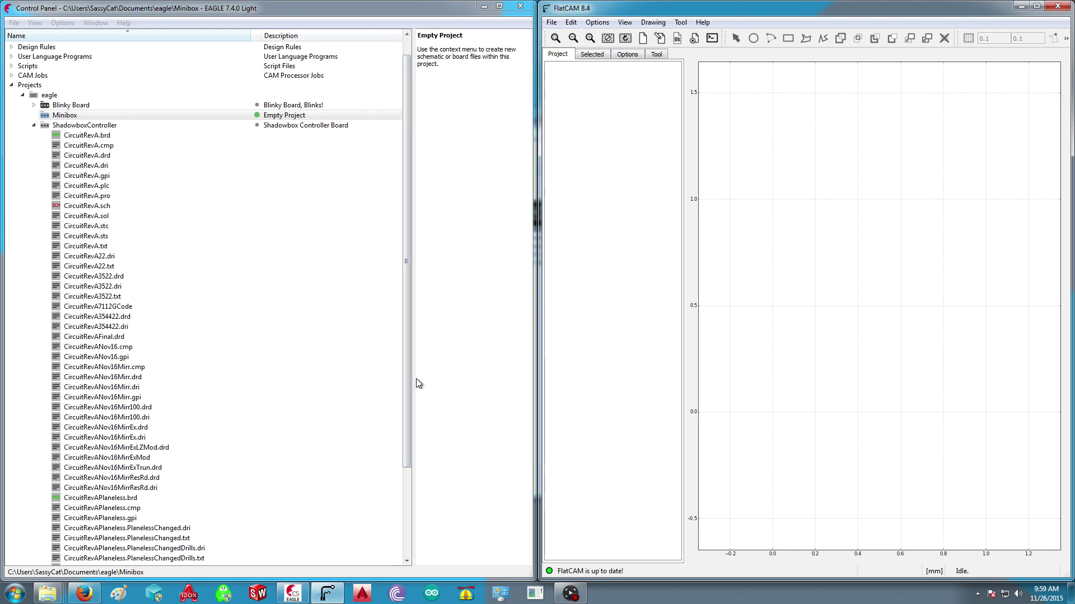
left_click(56, 592)
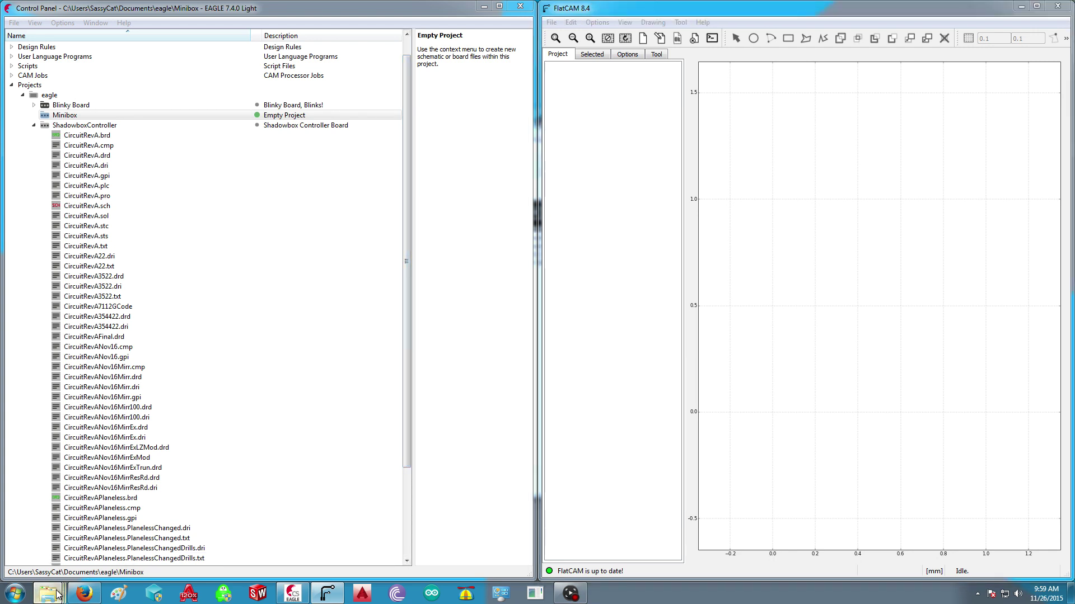
left_click(185, 531)
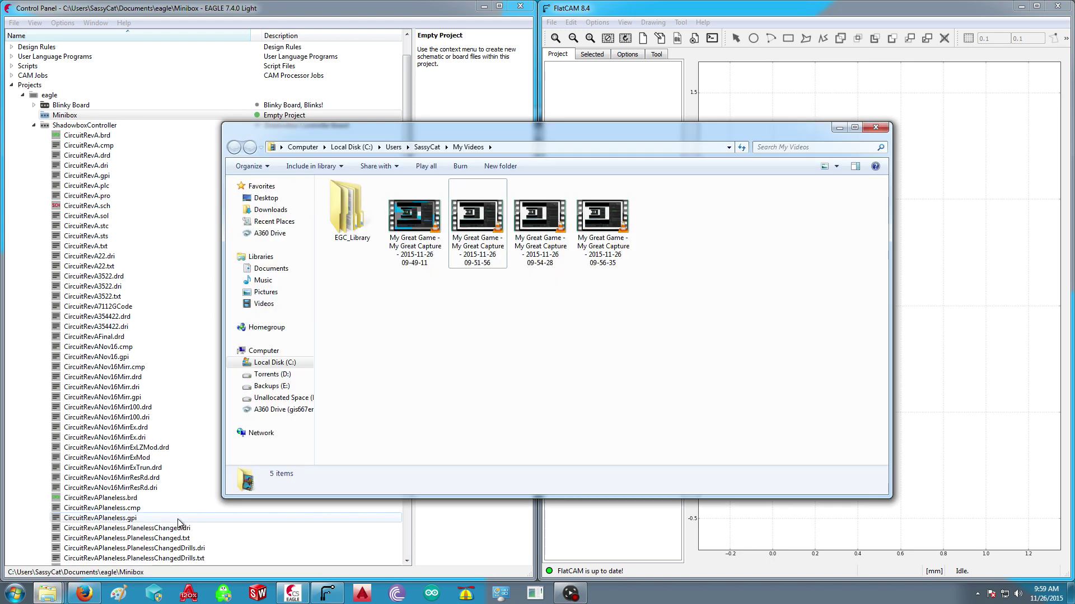
left_click(274, 362)
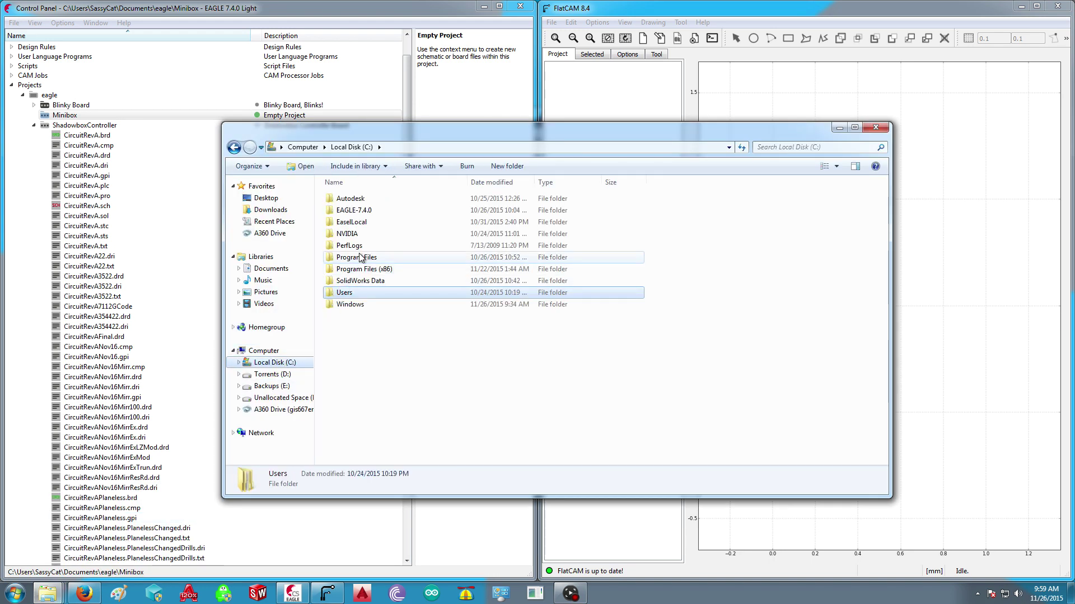
double_click(362, 212)
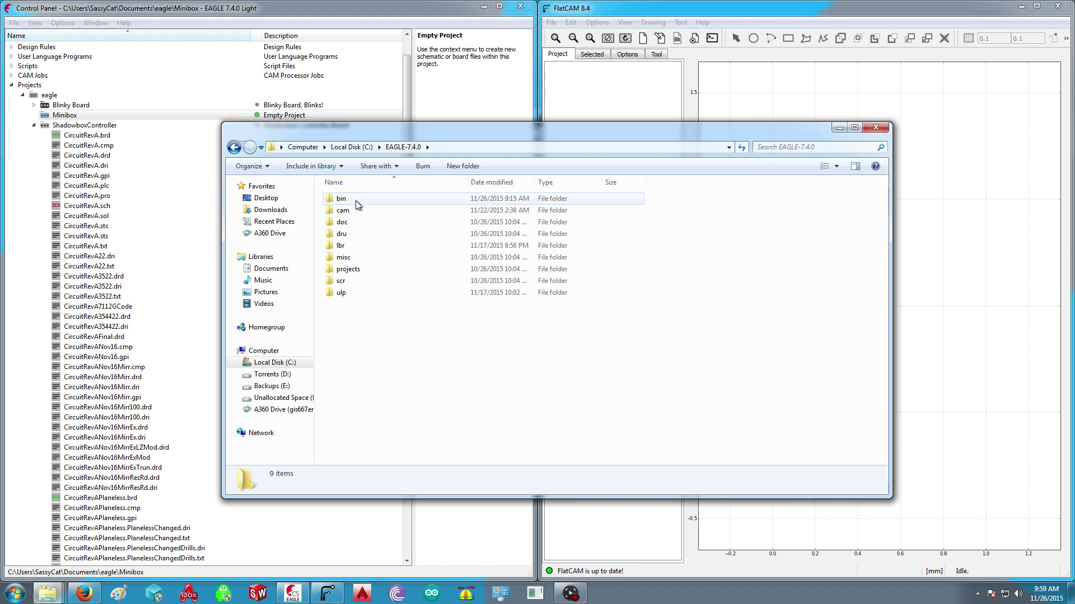
double_click(361, 200)
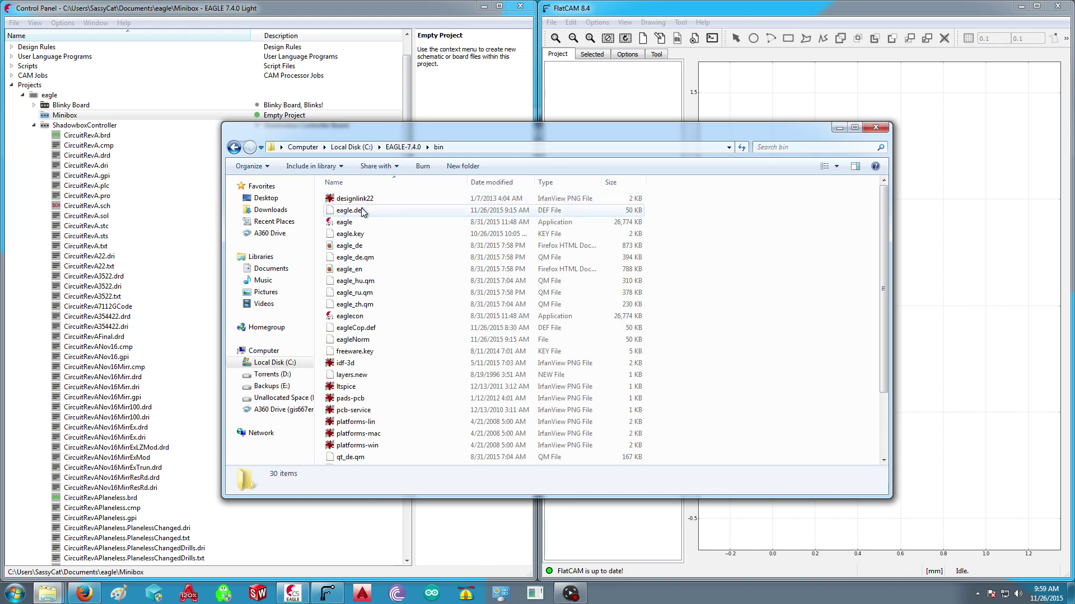
Open eagle.def in Notepad++ and maximize the editor window.
left_click(362, 215)
right_click(358, 214)
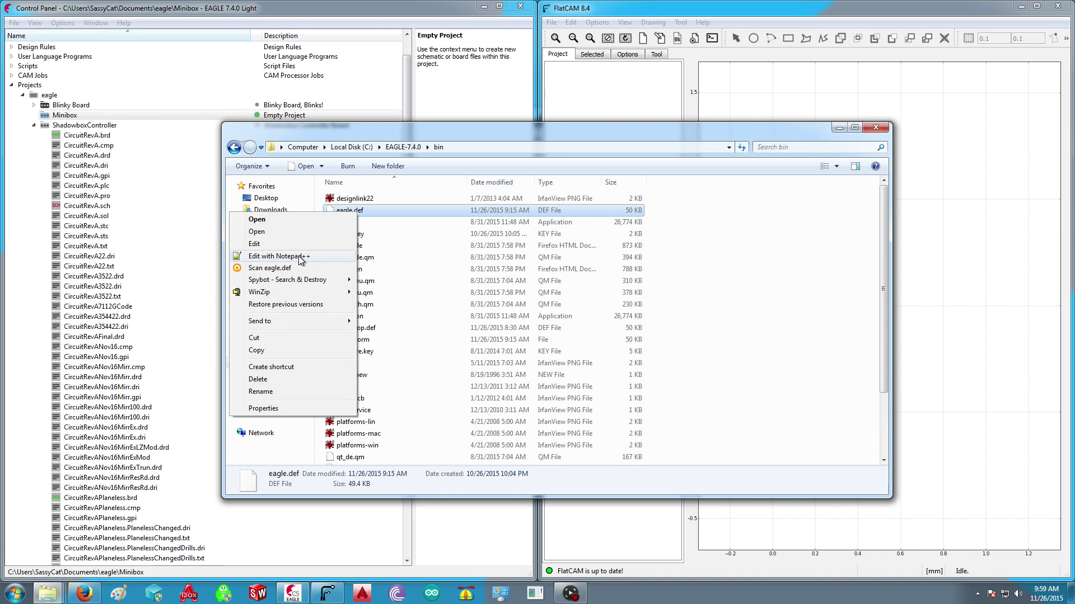
left_click(275, 256)
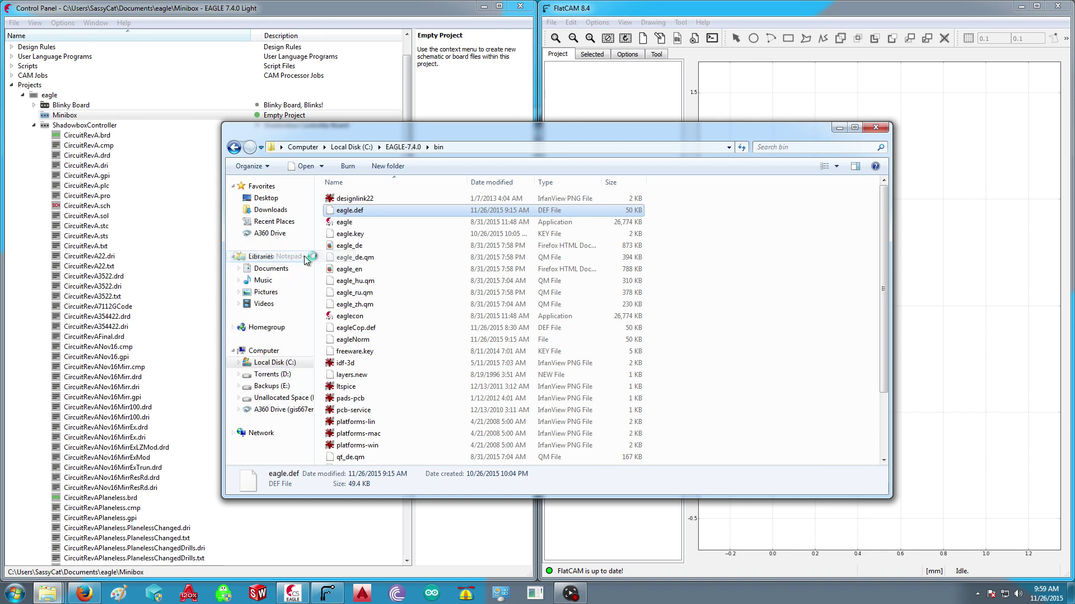
left_click_drag(676, 117, 355, 121)
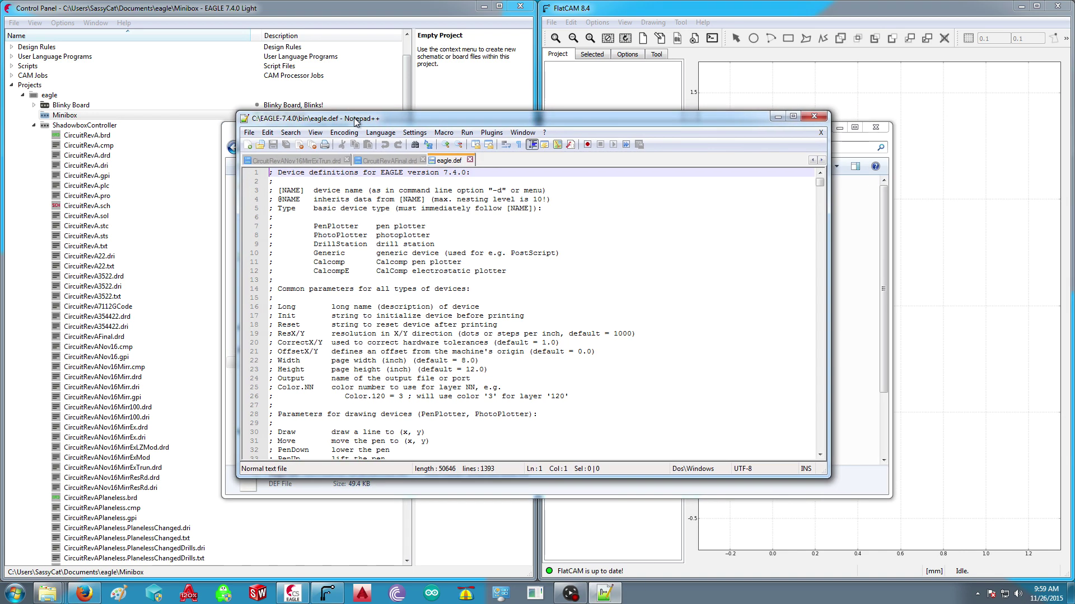
left_click(793, 116)
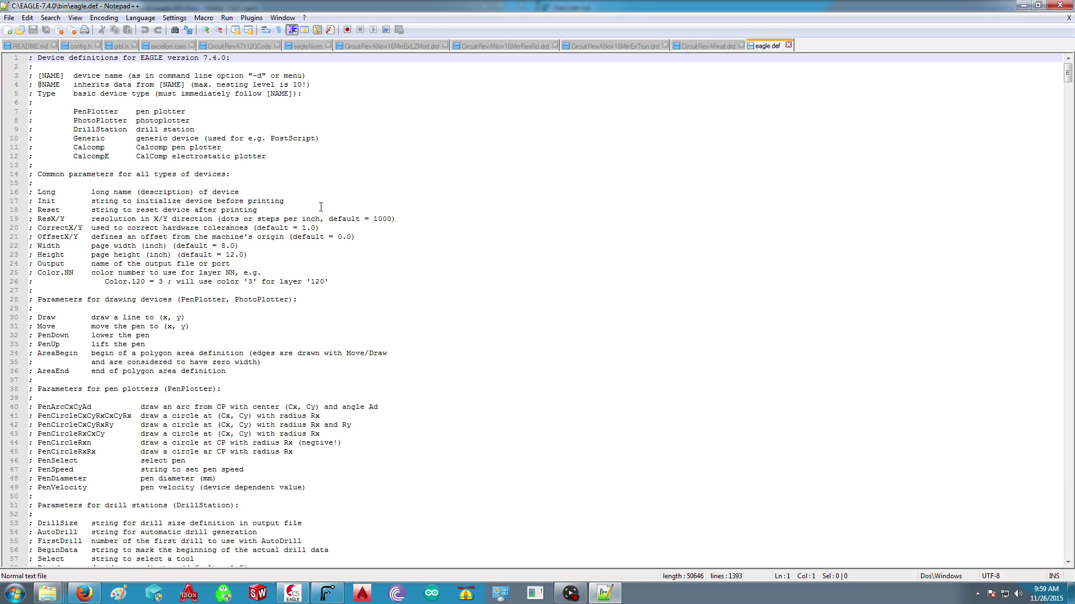
Search eagle.def for "excellon" and close the search dialog at the first match.
left_click(242, 159)
double_click(242, 159)
key("ctrl+f")
type("e")
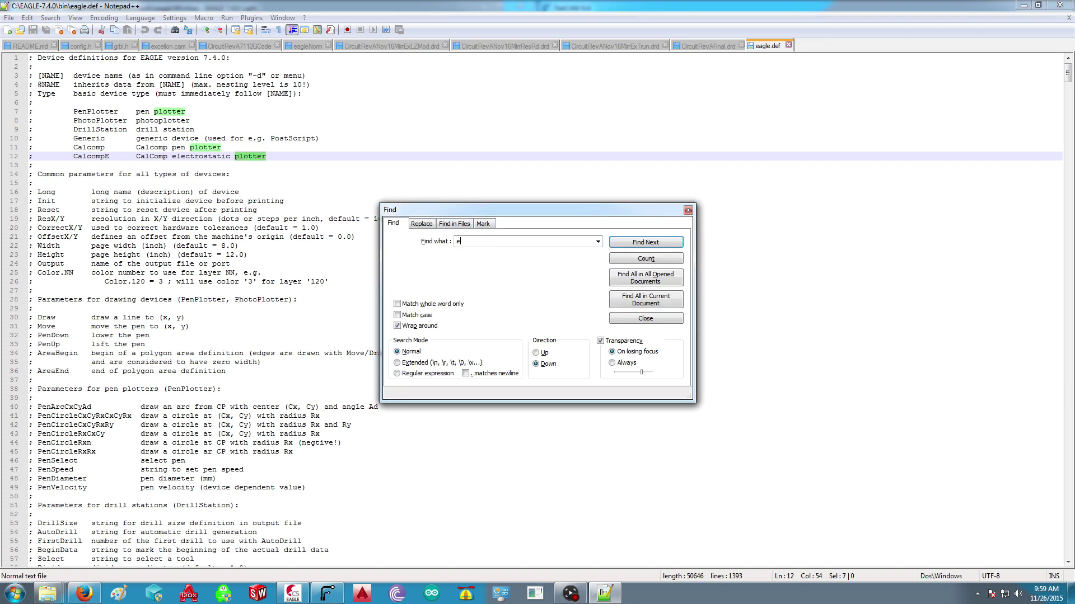
type("xcellon")
key("Return")
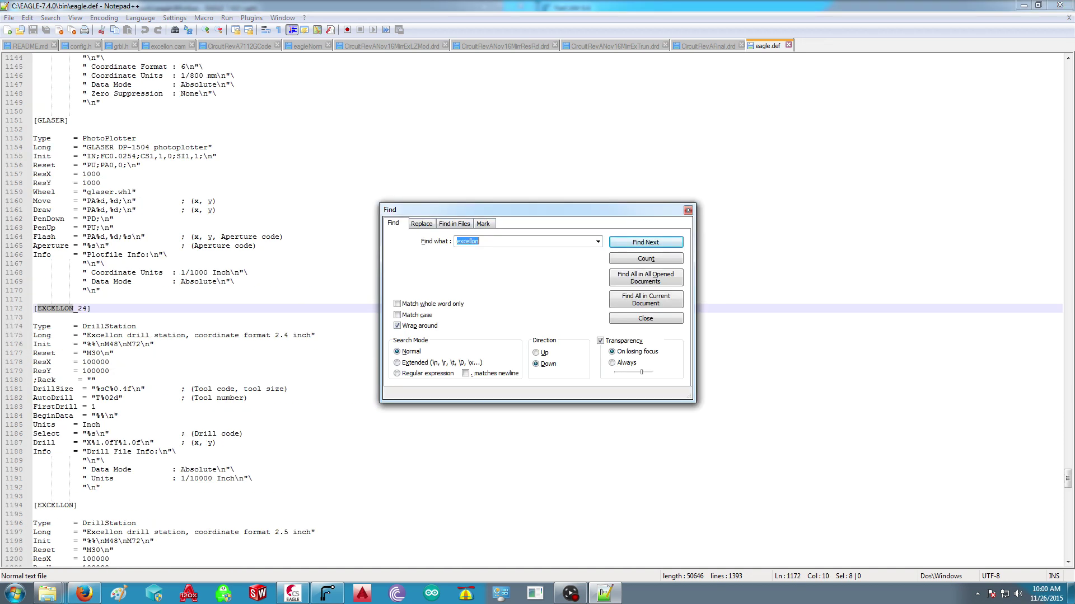
left_click(688, 211)
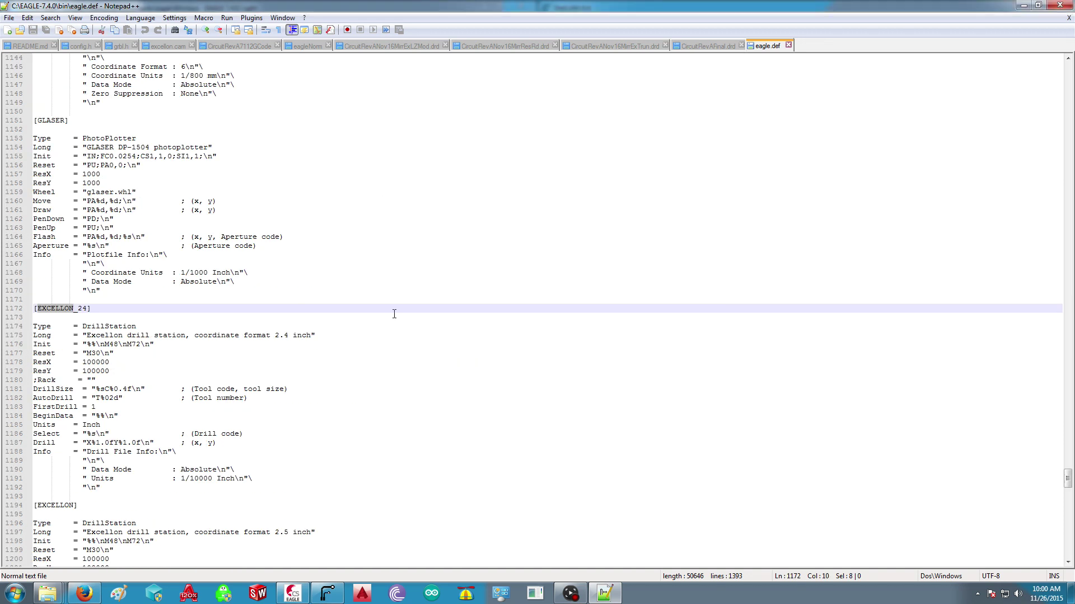
Examine the [EXCELLON] device section in eagle.def, especially the ResX and ResY resolution lines, and minimize the editor.
scroll(228, 326, "down", 10)
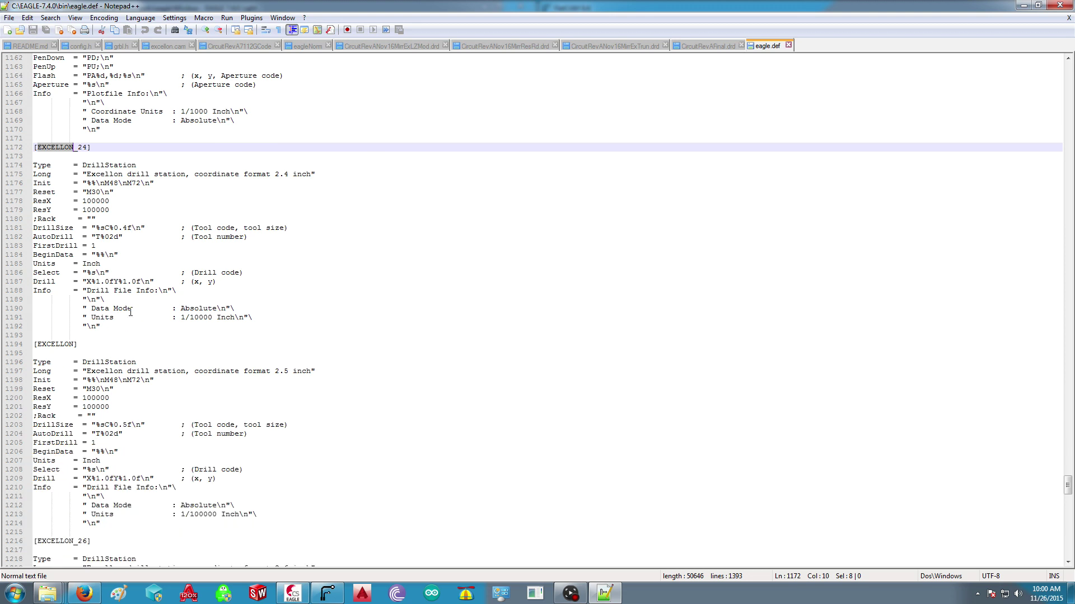
left_click_drag(34, 237, 216, 415)
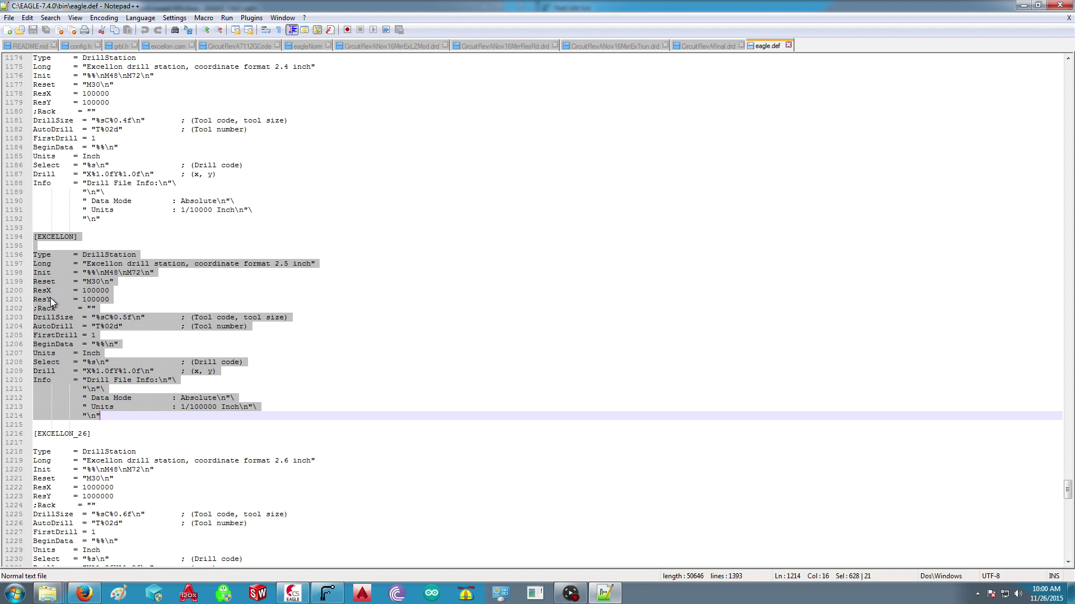
left_click(119, 291)
left_click_drag(112, 299, 83, 290)
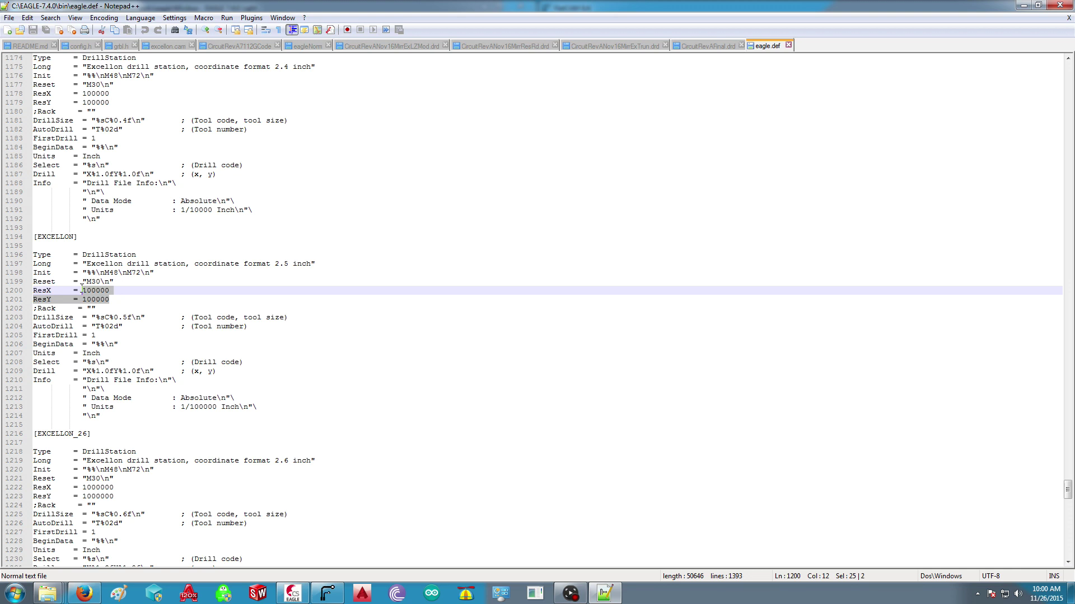
left_click(82, 289)
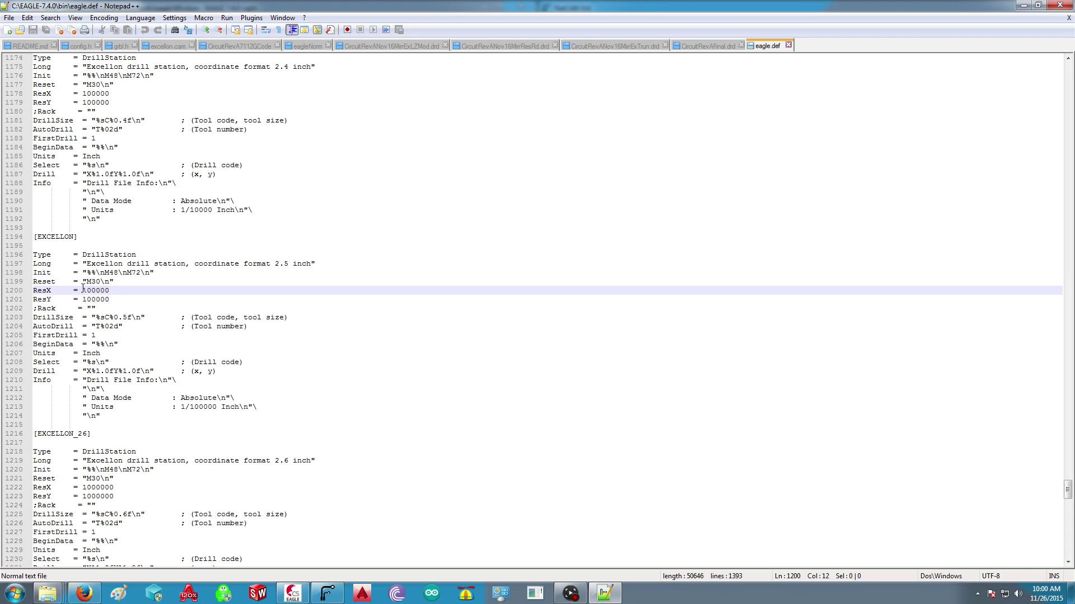
left_click(118, 301)
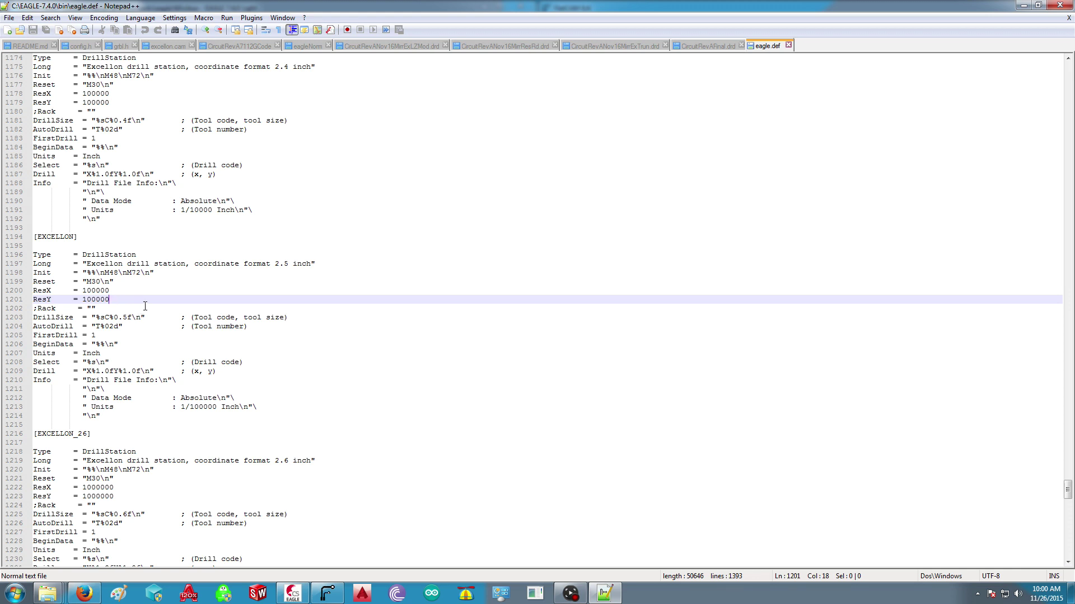
left_click(157, 292)
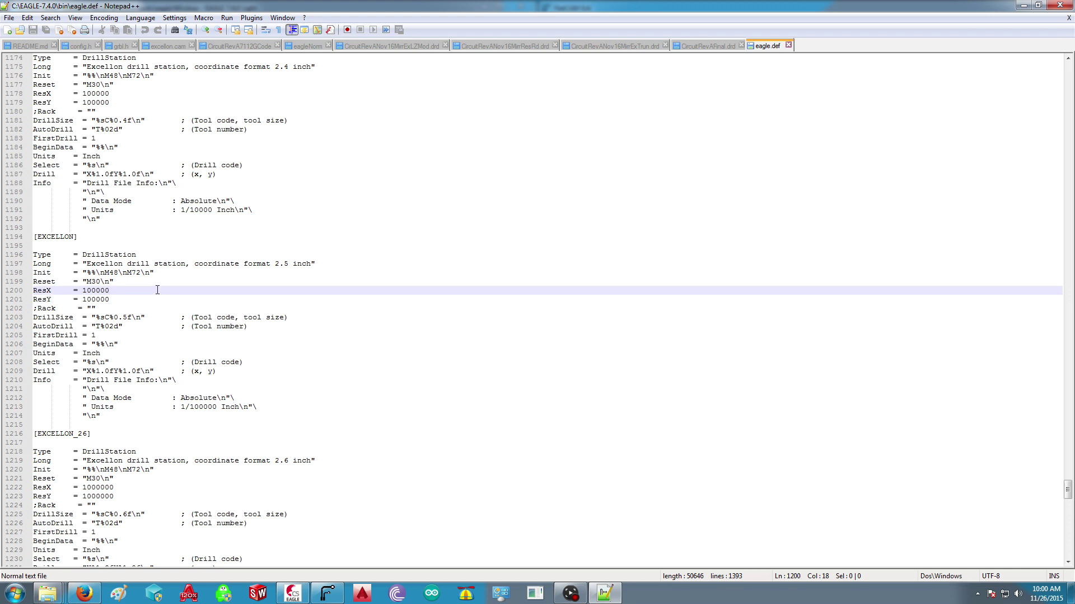
left_click(163, 282)
left_click(178, 272)
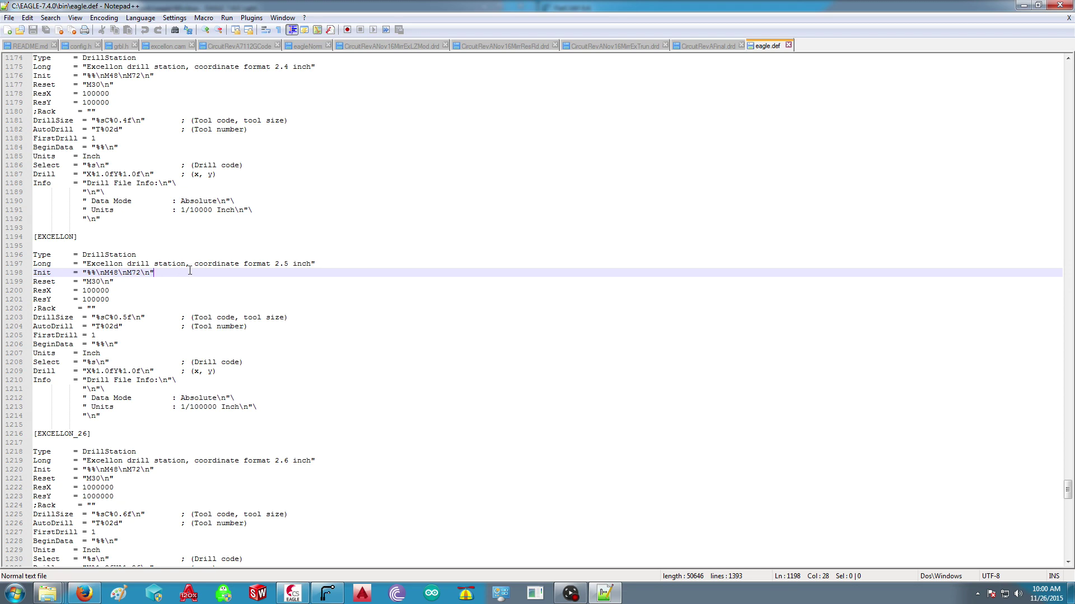
left_click(319, 263)
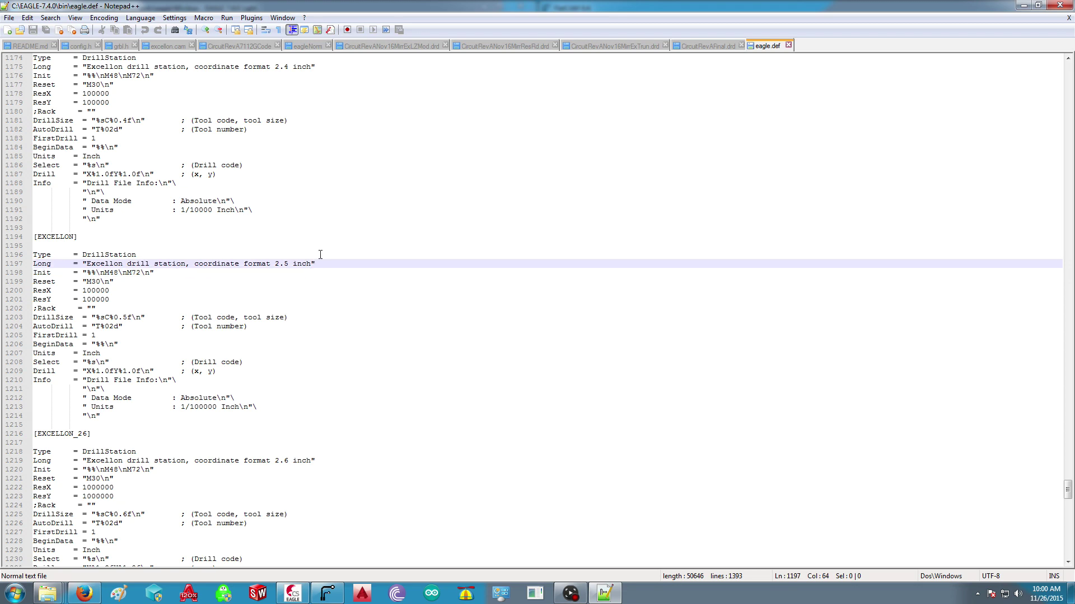
left_click(319, 254)
left_click(1023, 5)
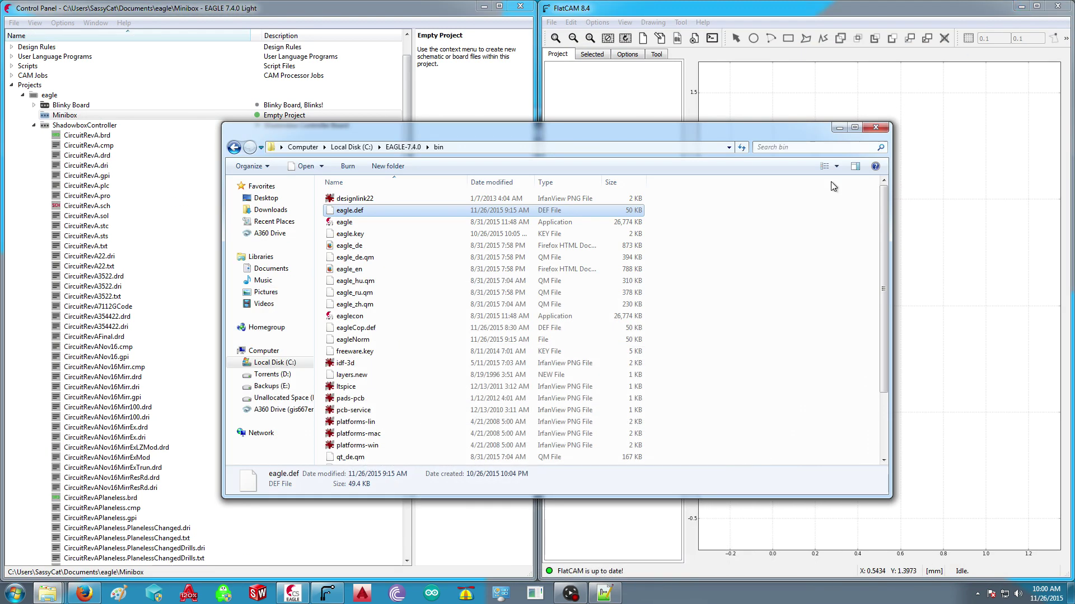
Open the CircuitRevA.brd board from the ShadowboxController project and run Ratsnest to fill the copper plane.
double_click(87, 135)
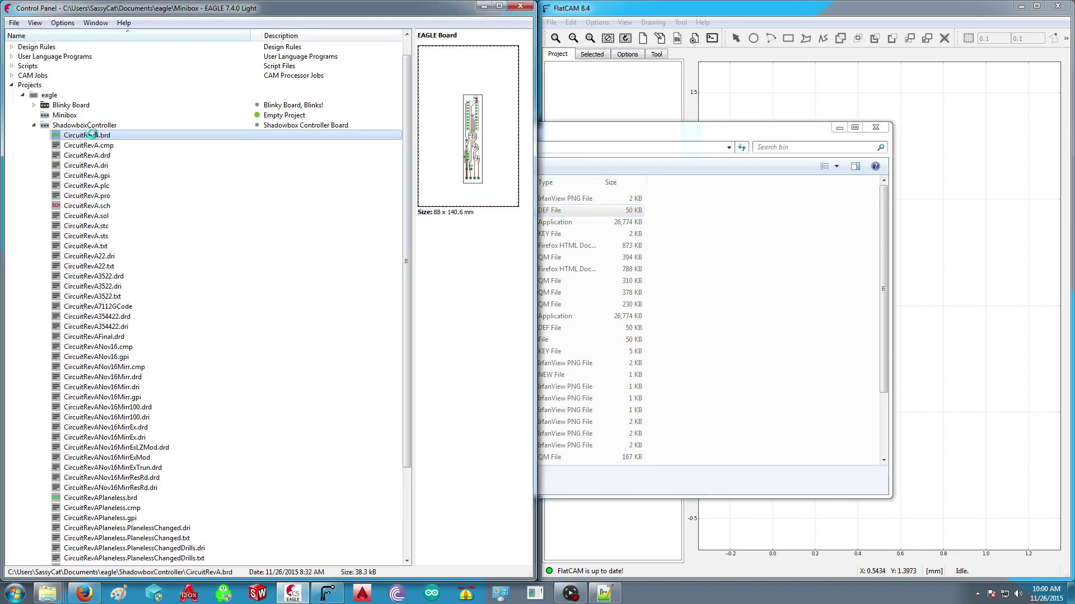
left_click(671, 168)
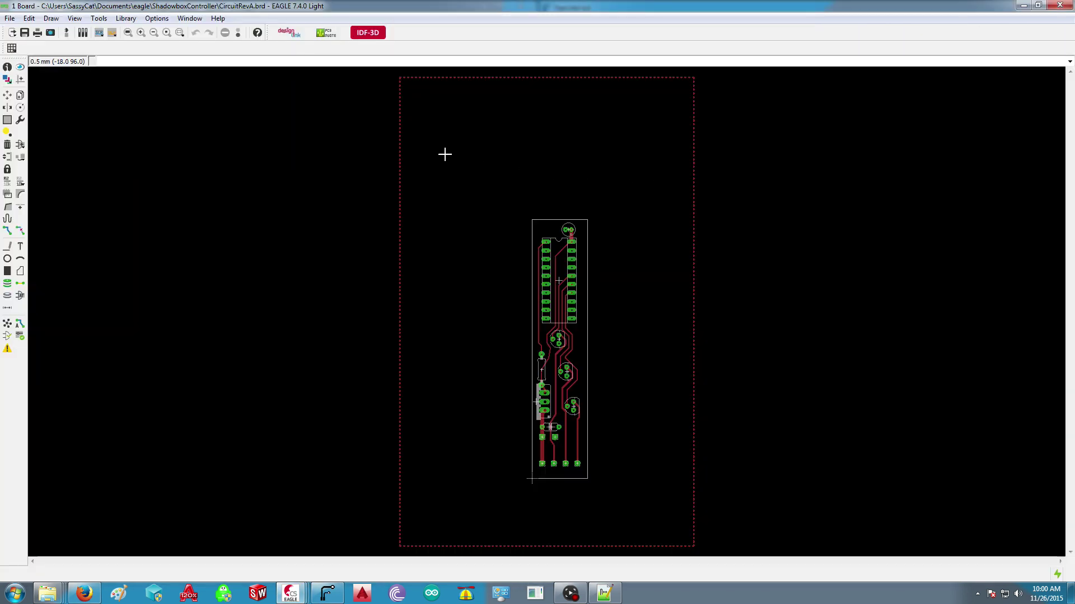
left_click(7, 323)
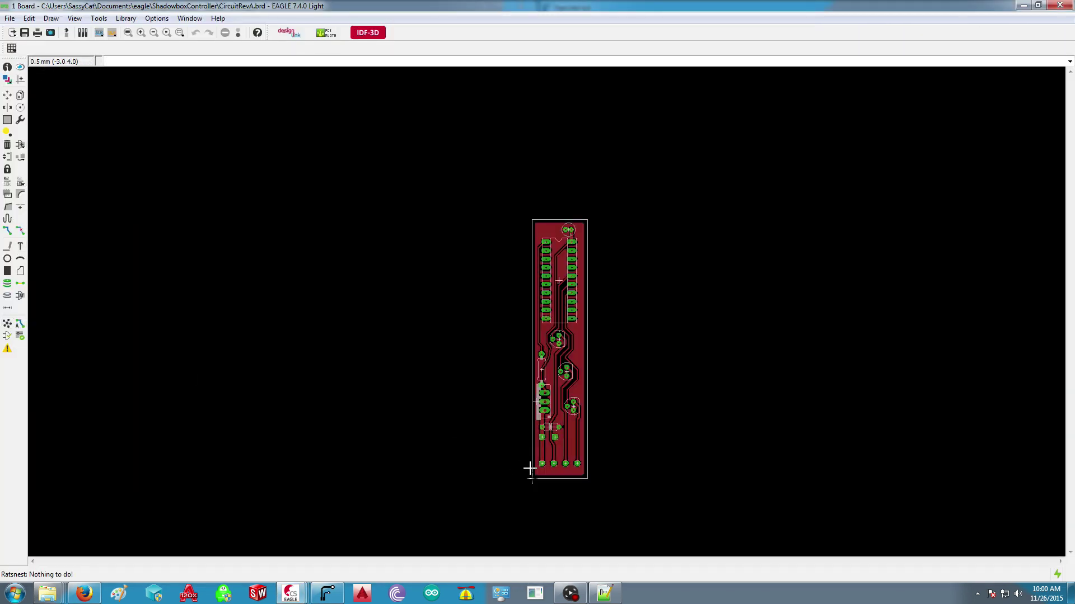
scroll(602, 494, "up", 1)
Open the CAM Processor for the board and load the excellon job file from the cam folder.
left_click(9, 18)
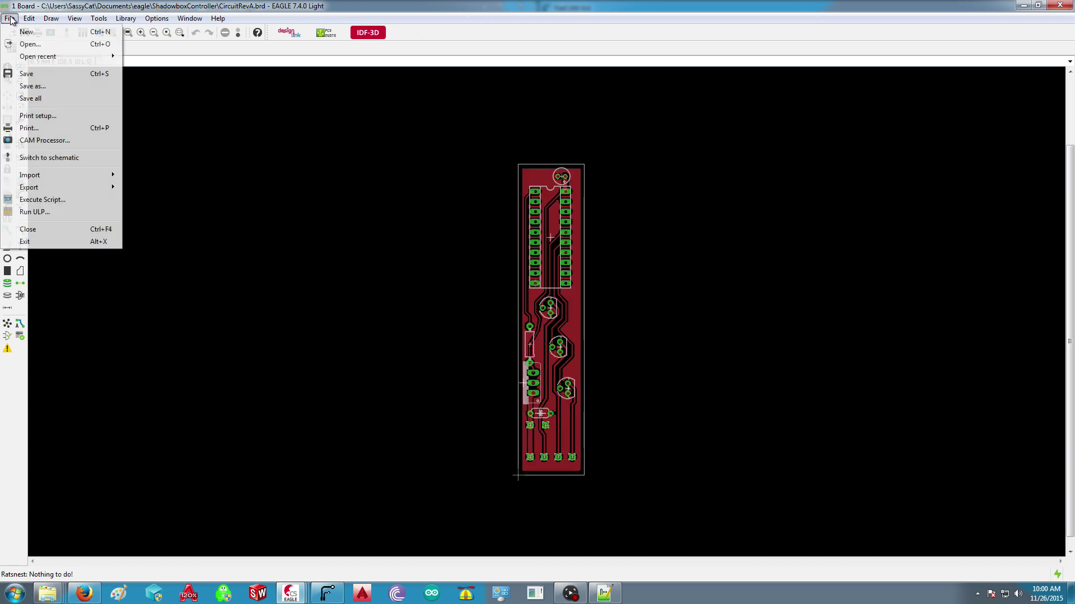
left_click(34, 141)
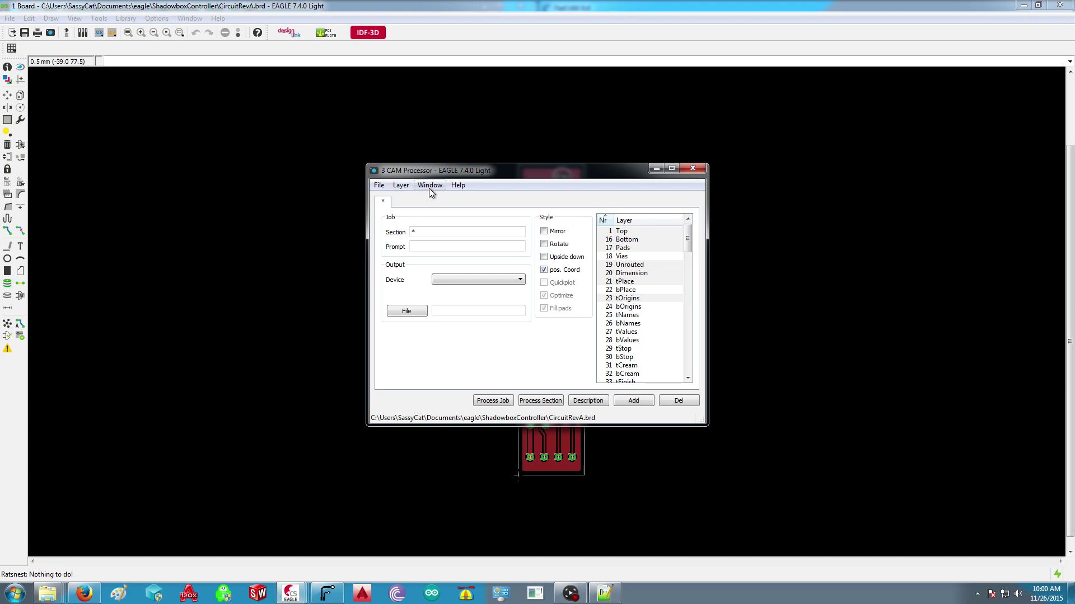
left_click(430, 185)
mouse_move(379, 185)
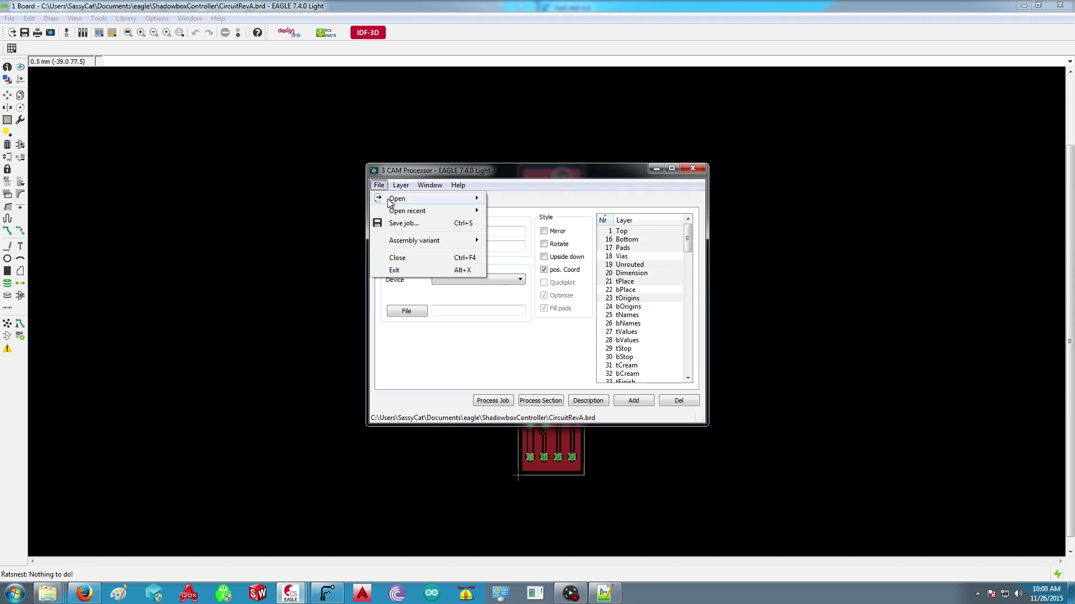
left_click(515, 256)
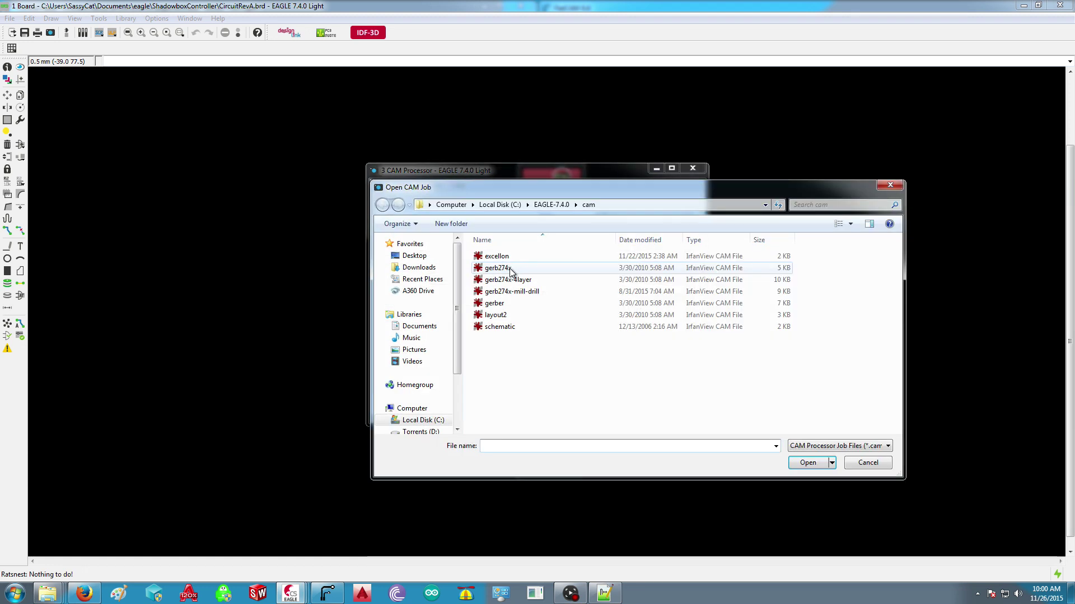
double_click(504, 256)
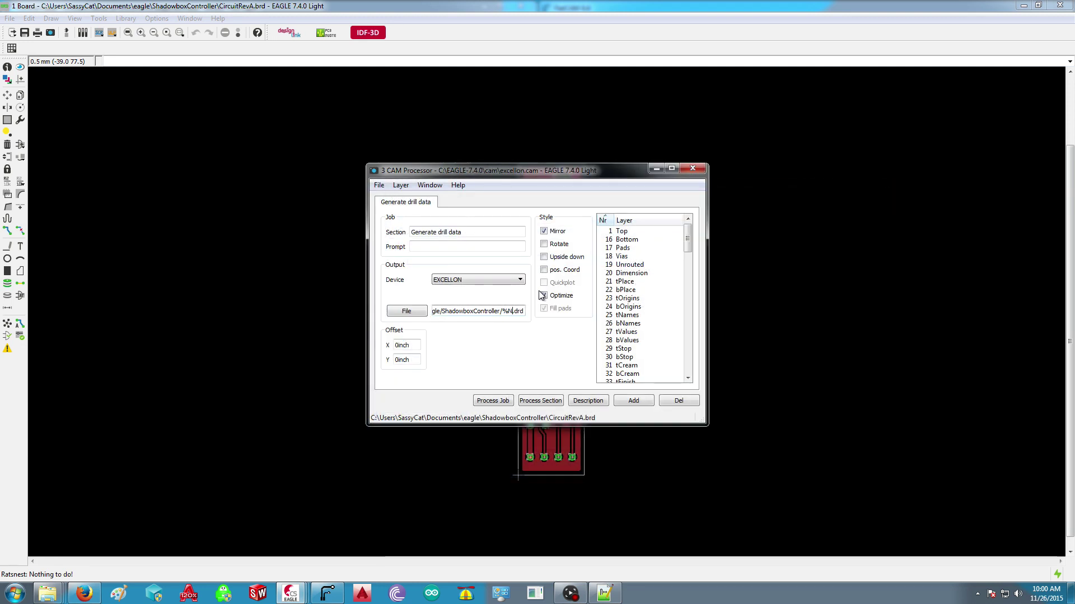
Add Test to the drill data output file name so that it ends in %NTest.drd.
type("Test")
left_click_drag(519, 311, 532, 312)
left_click(520, 309)
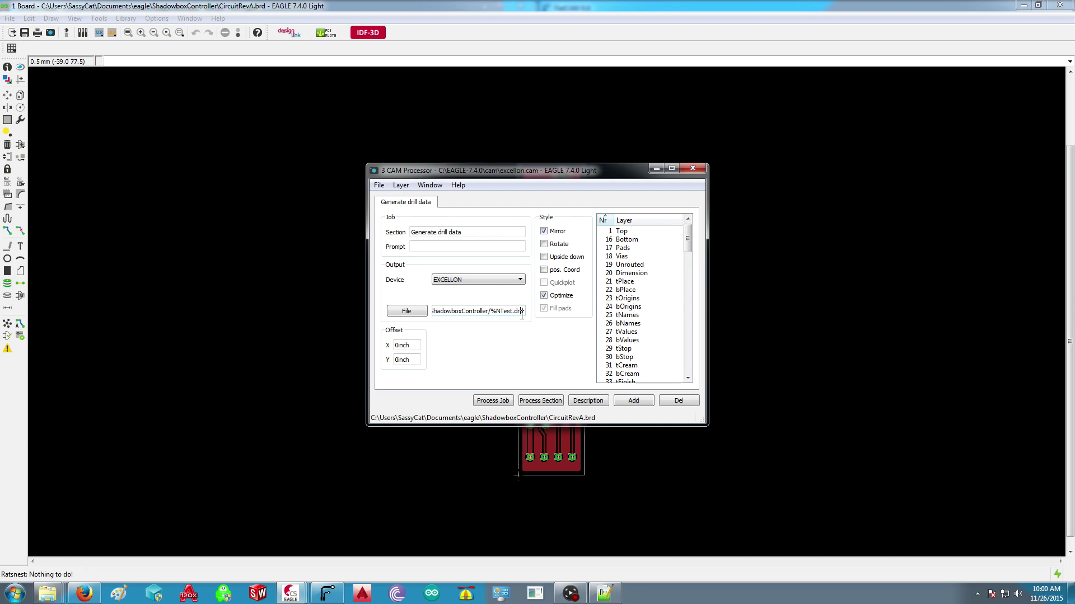
Check that the Drills and Holes layers are selected and process the drill data job with pos. Coord off.
scroll(649, 258, "down", 9)
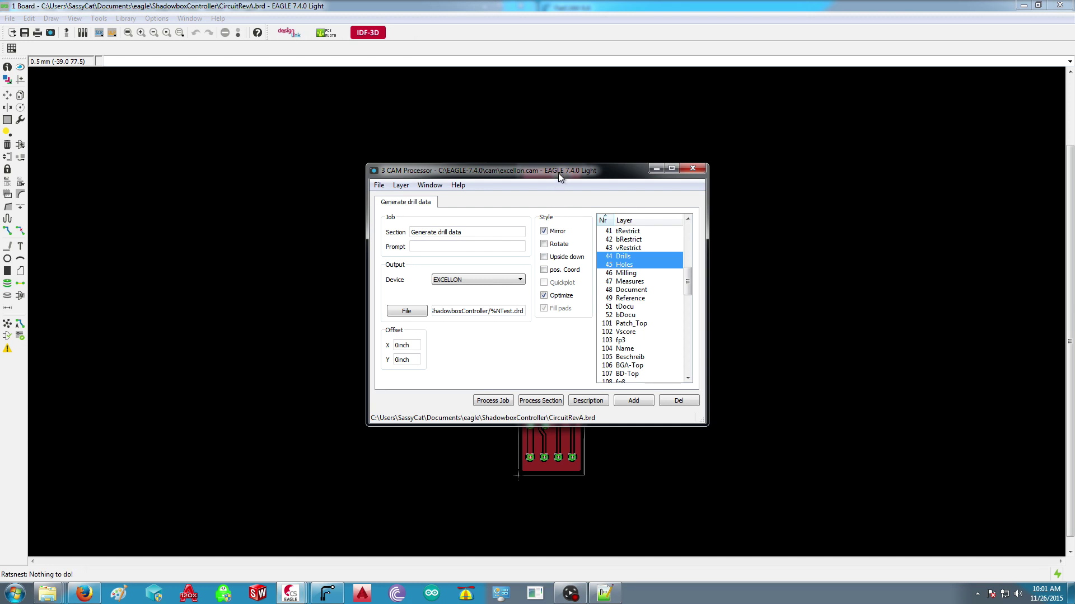
left_click_drag(558, 173, 342, 149)
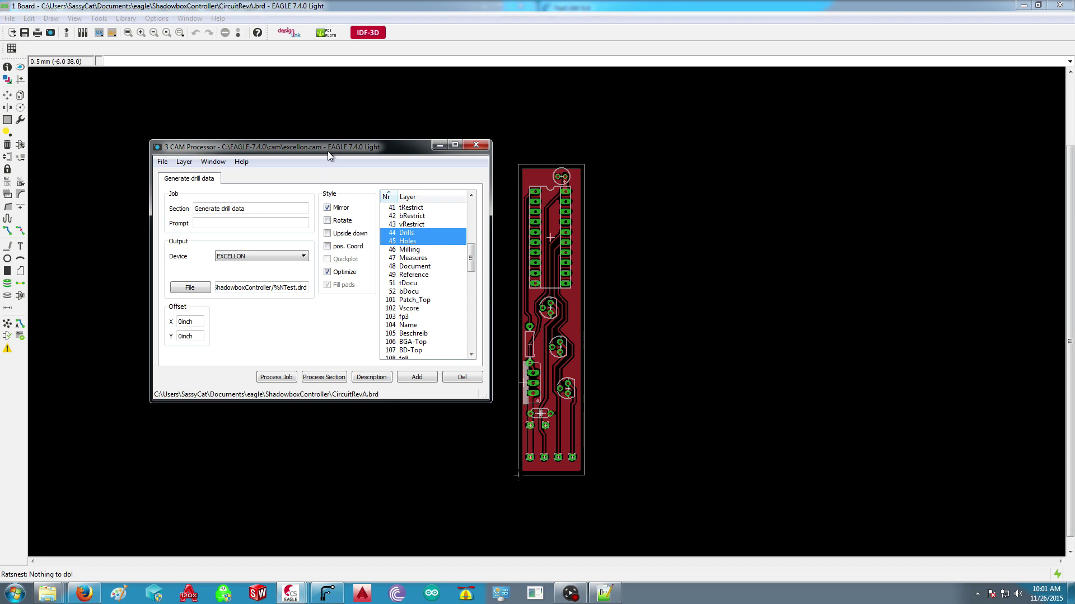
left_click_drag(332, 153, 367, 161)
left_click(364, 255)
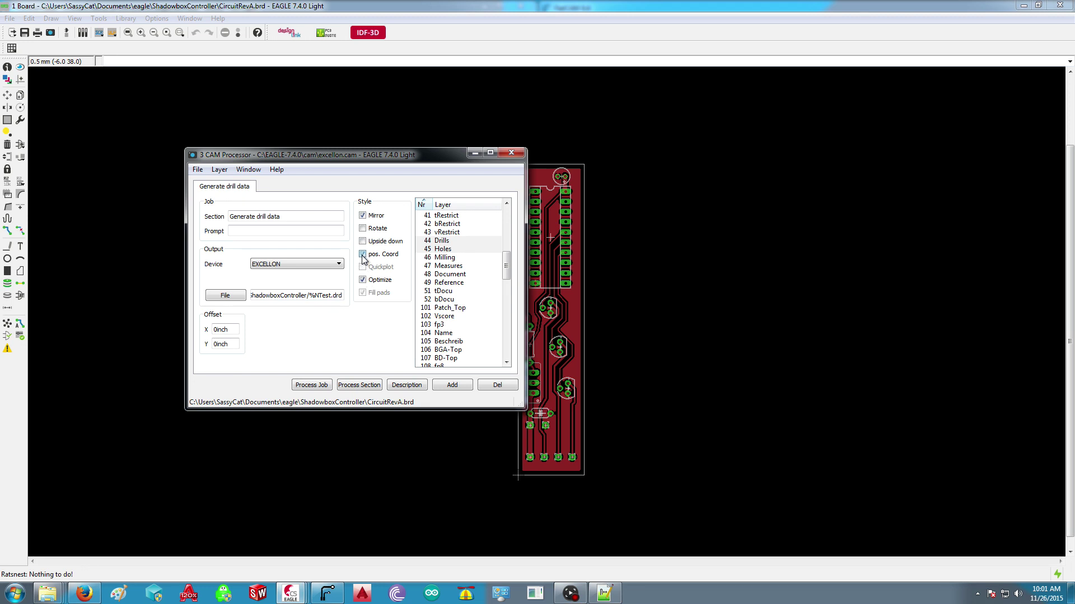
left_click(311, 384)
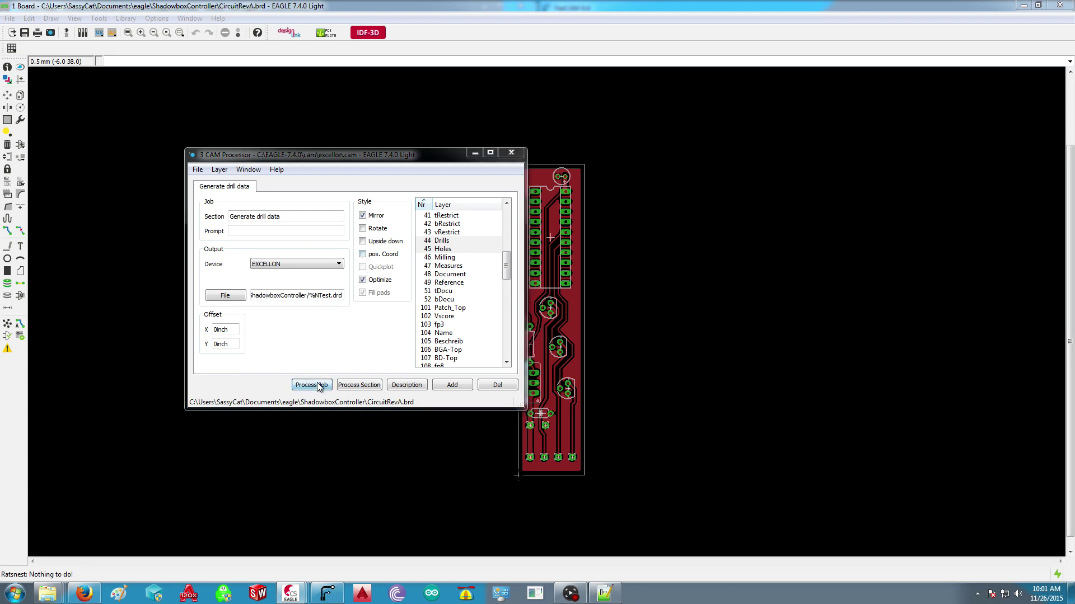
Switch to FlatCAM, maximise its window and open the Gerber file CircuitRevANov16Mirr.cmp from the ShadowboxController folder.
mouse_move(49, 598)
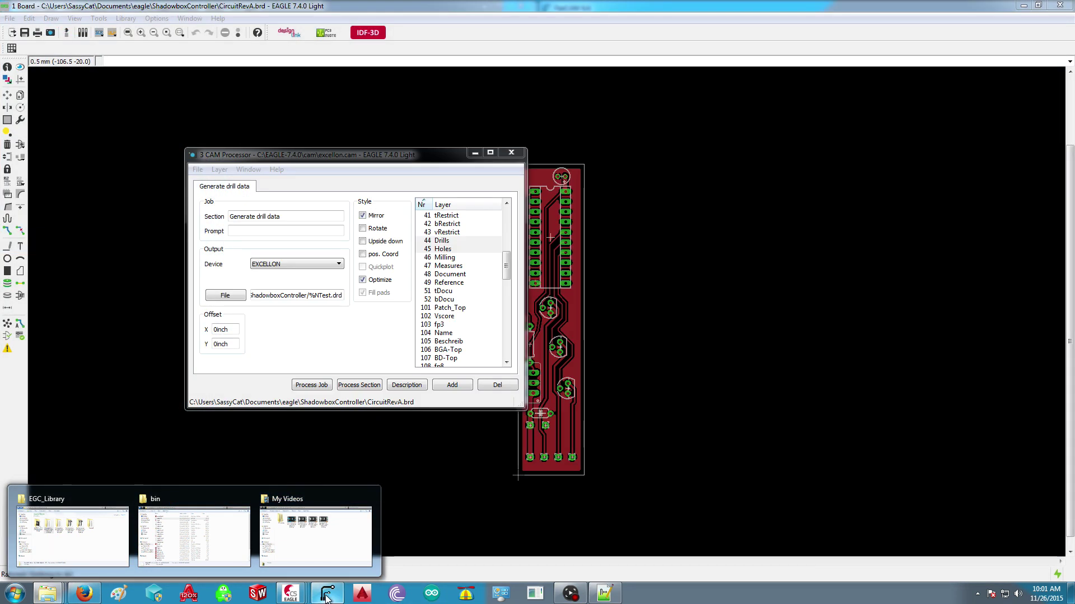
left_click(326, 596)
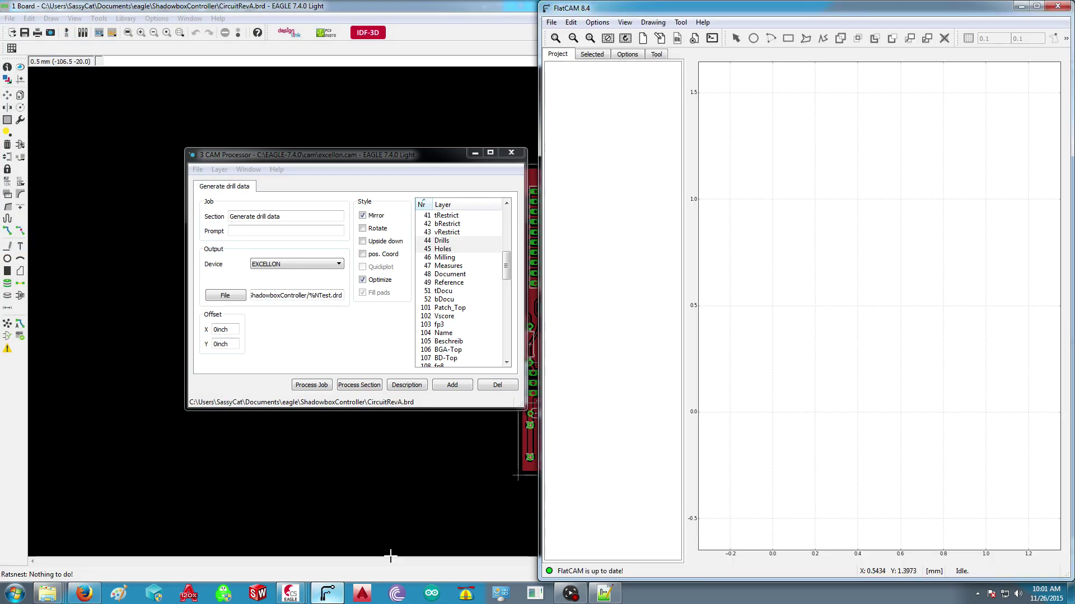
double_click(978, 12)
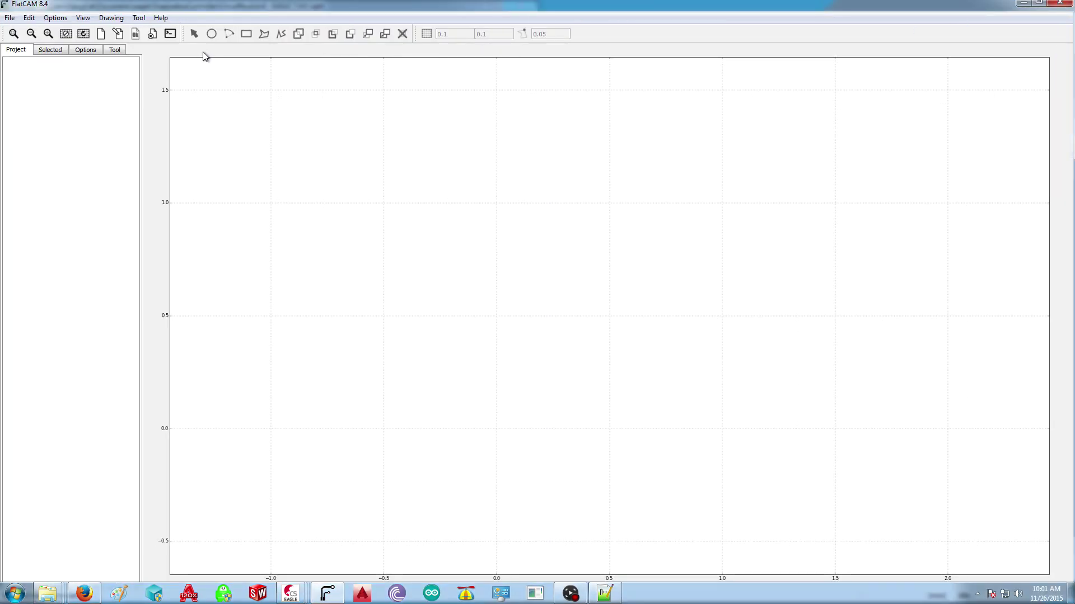
left_click(10, 17)
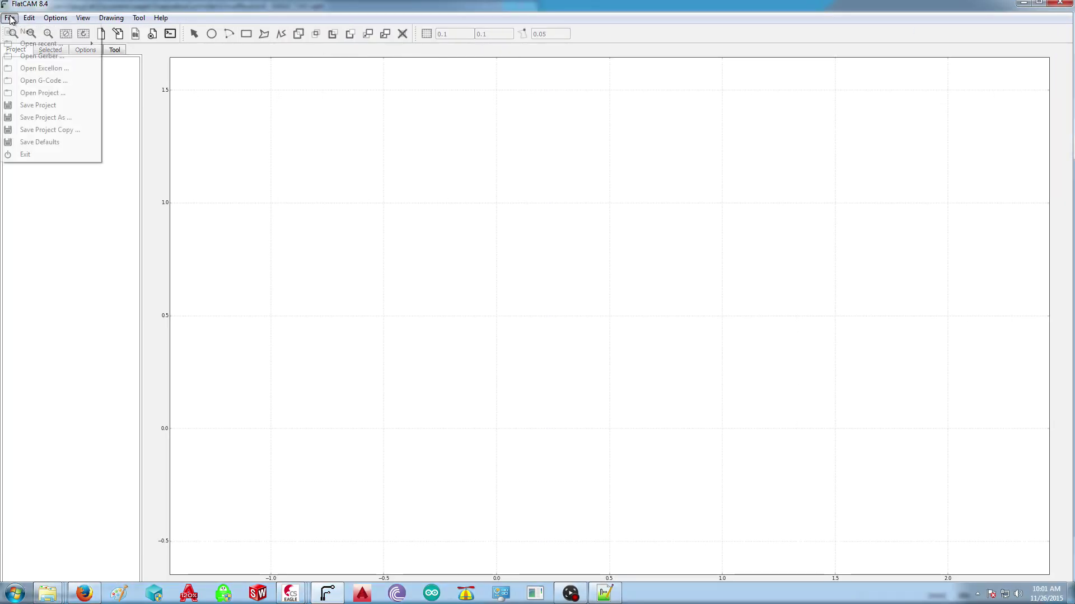
left_click(42, 56)
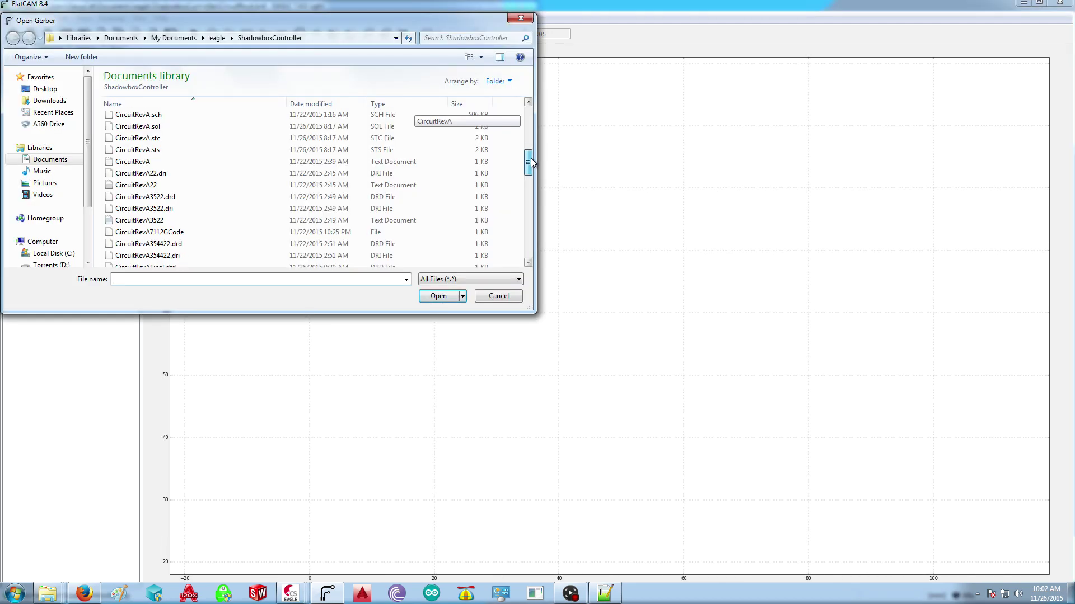
left_click_drag(530, 159, 531, 177)
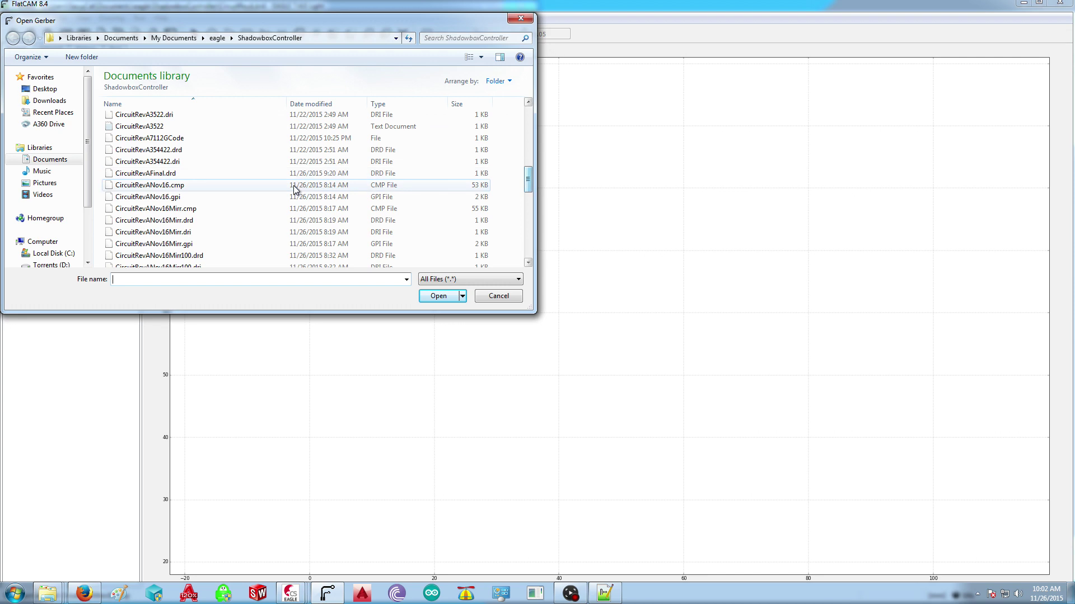
double_click(186, 210)
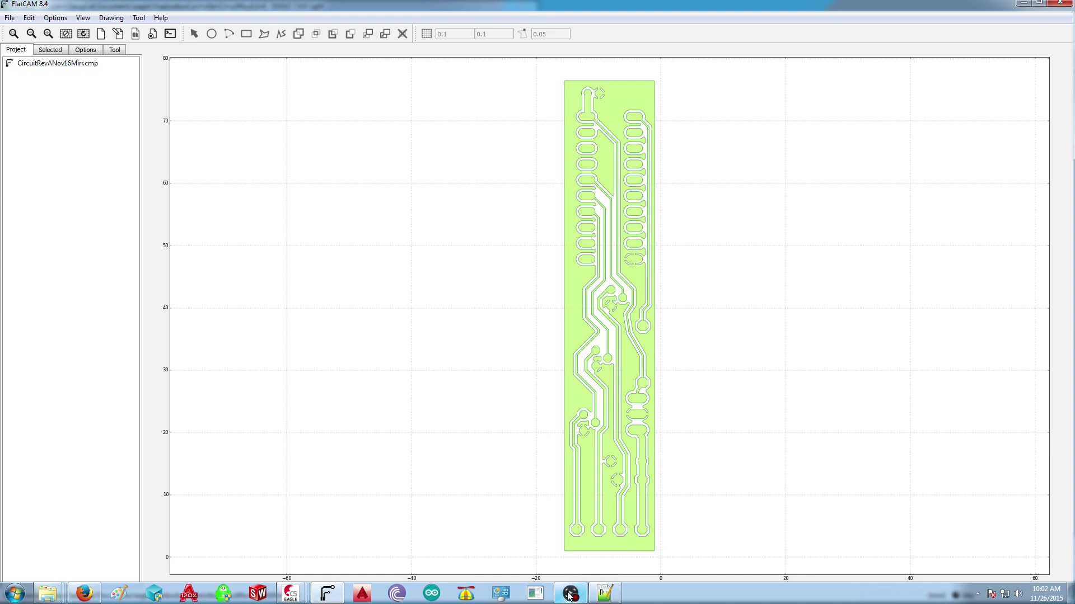
Switch to the EAGLE board to view its layout, and minimise it to return to FlatCAM.
mouse_move(283, 598)
left_click(338, 534)
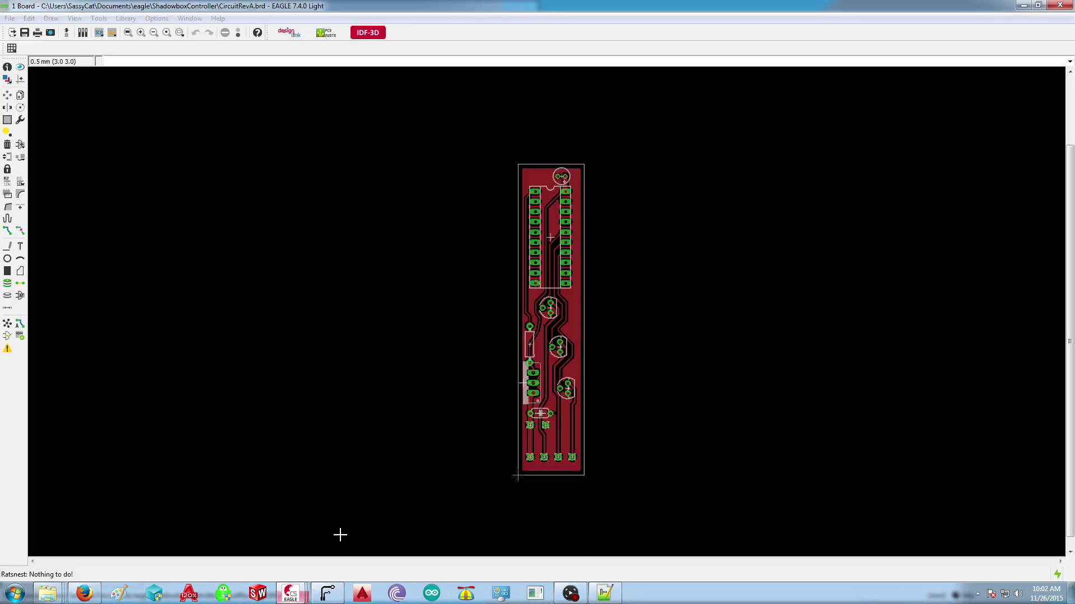
left_click(1024, 6)
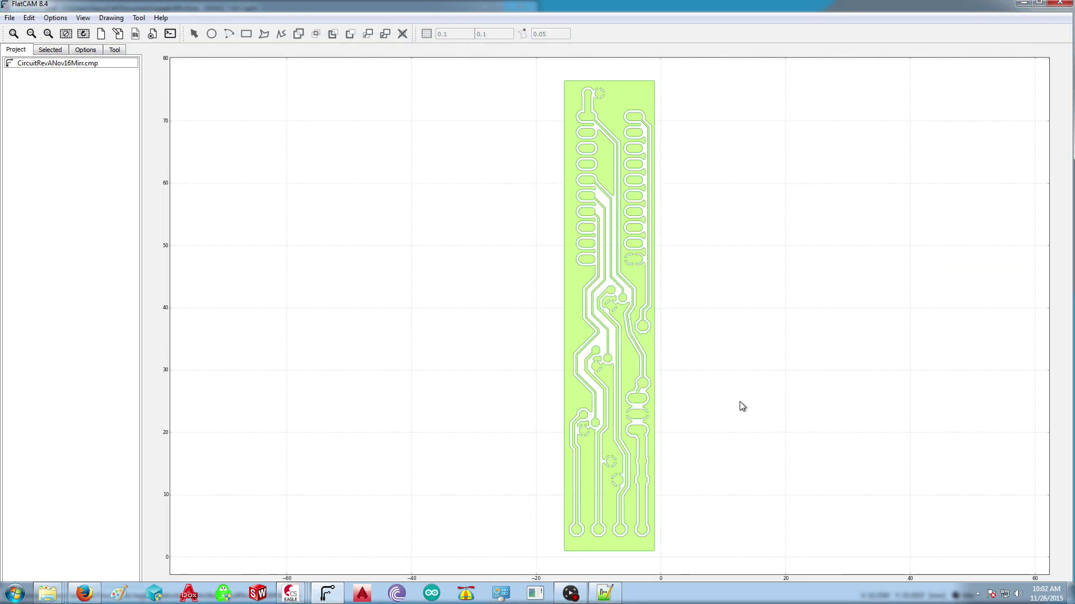
Open the Excellon file CircuitRevATest.drd from the ShadowboxController folder.
left_click(9, 17)
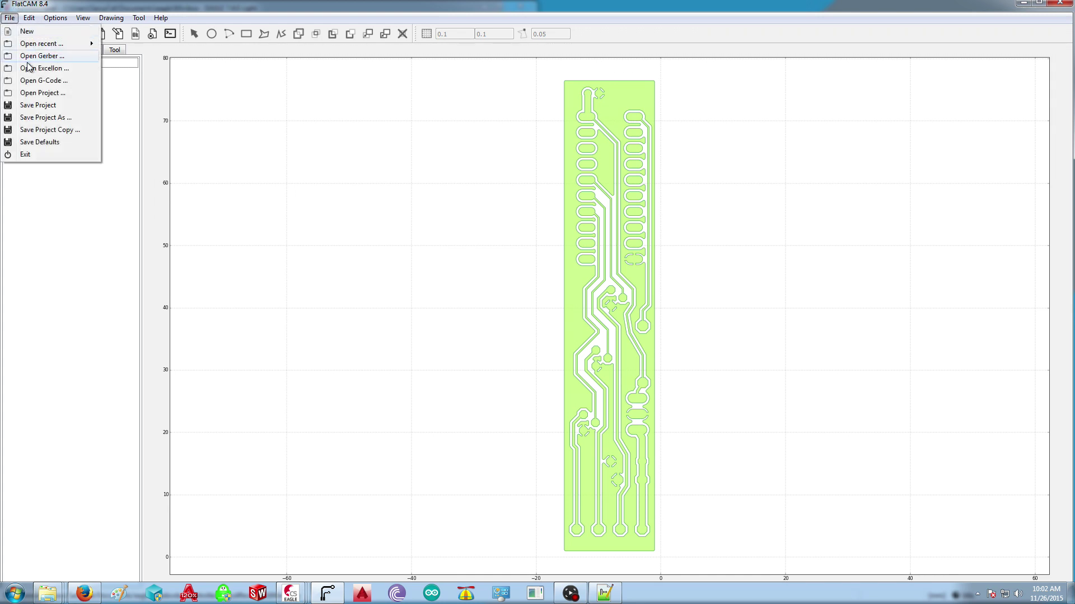
left_click(34, 59)
left_click(247, 214)
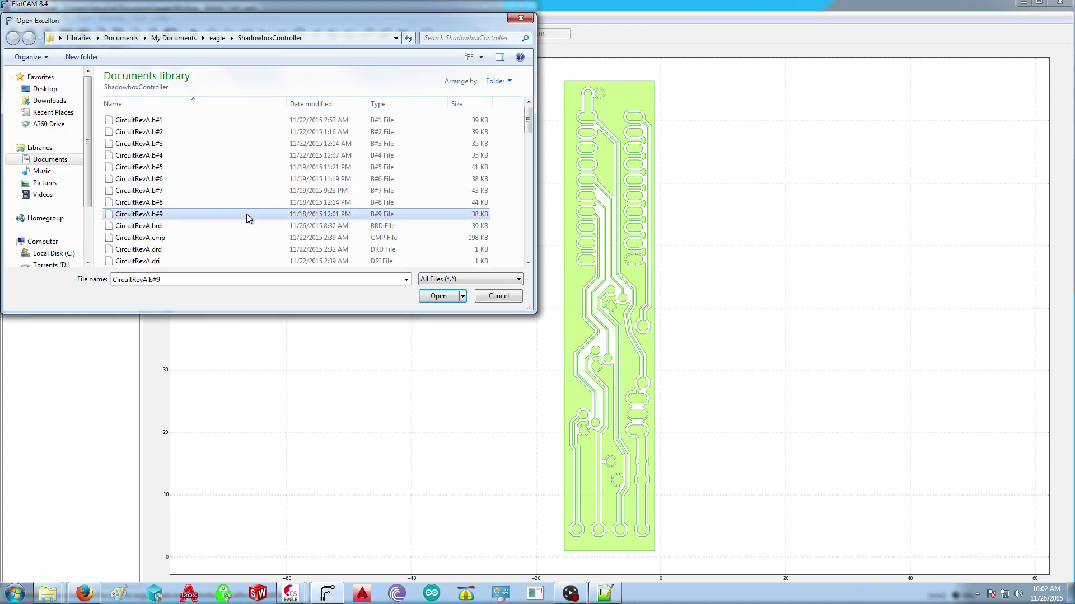
scroll(246, 215, "down", 7)
scroll(247, 215, "down", 4)
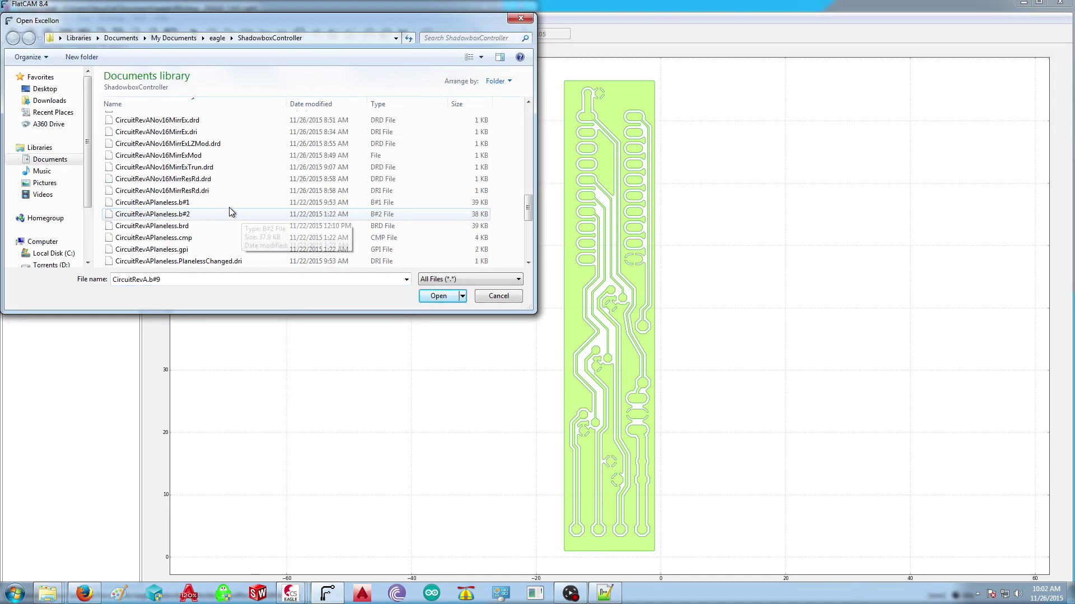
scroll(199, 197, "down", 5)
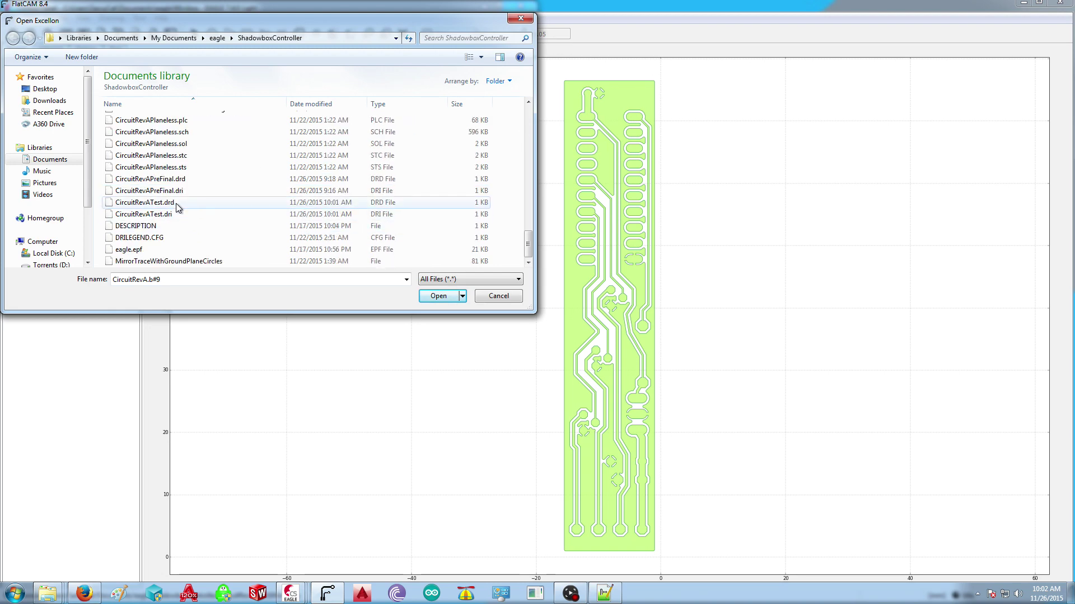
double_click(157, 205)
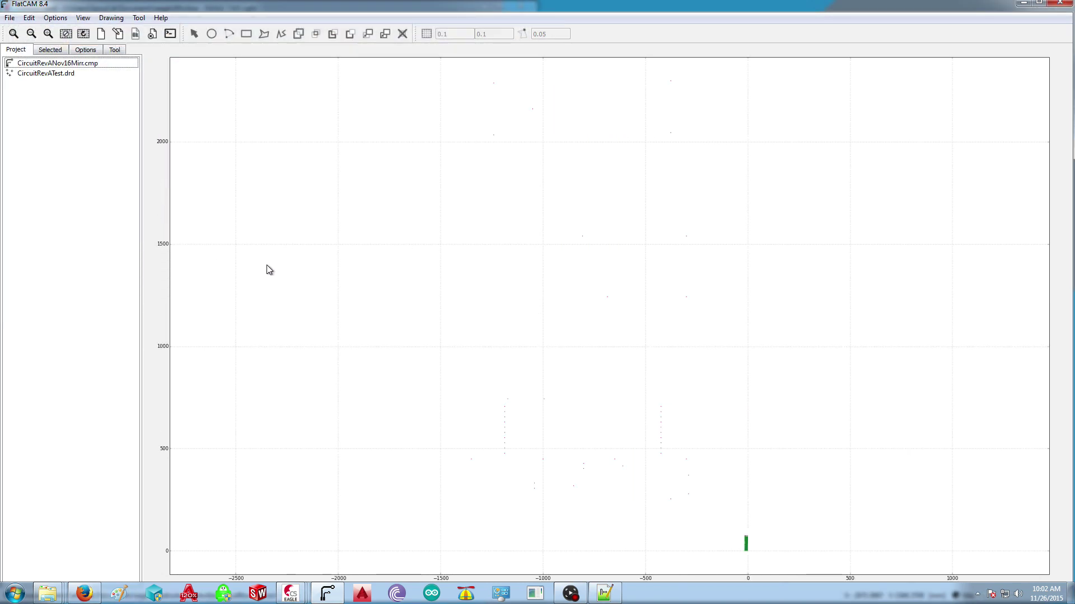
Inspect the drill holes against the Gerber and scale the CircuitRevATest.drd object by a factor of .1.
scroll(663, 450, "up", 4)
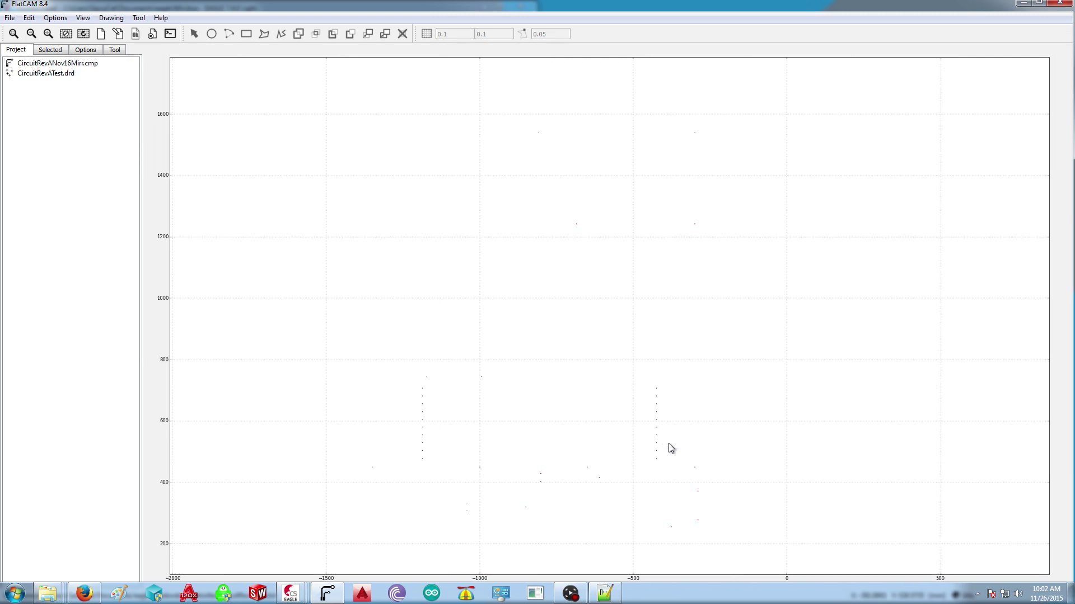
scroll(612, 445, "up", 4)
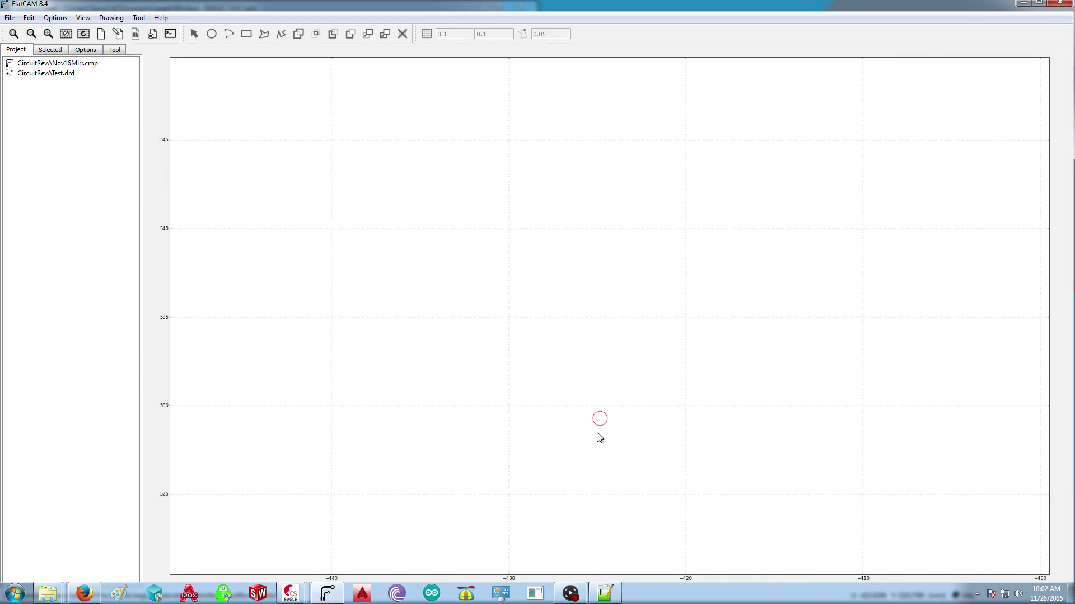
scroll(577, 360, "down", 8)
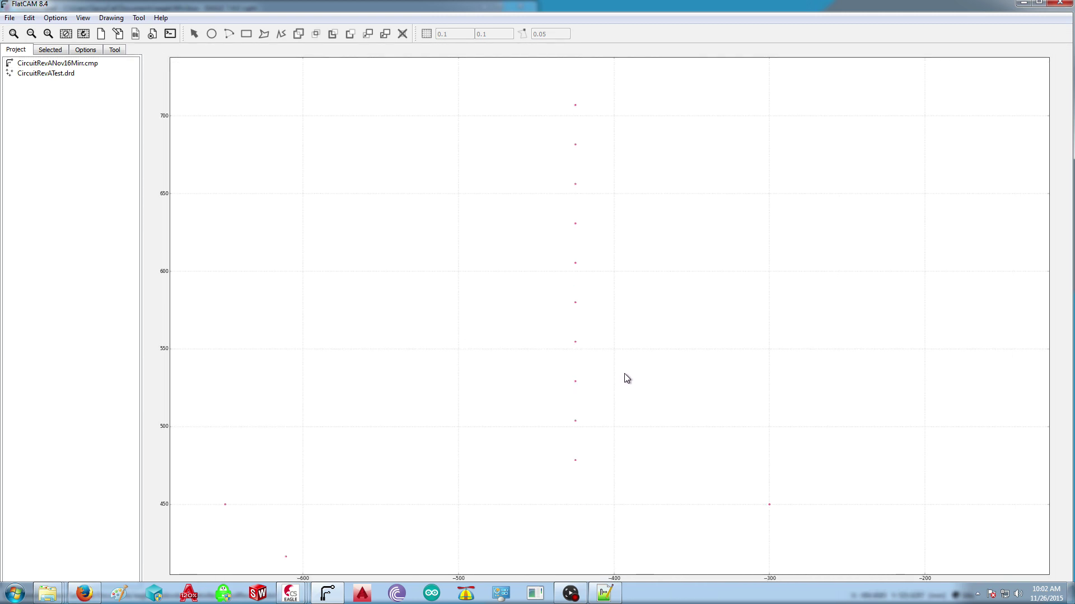
scroll(582, 394, "up", 1)
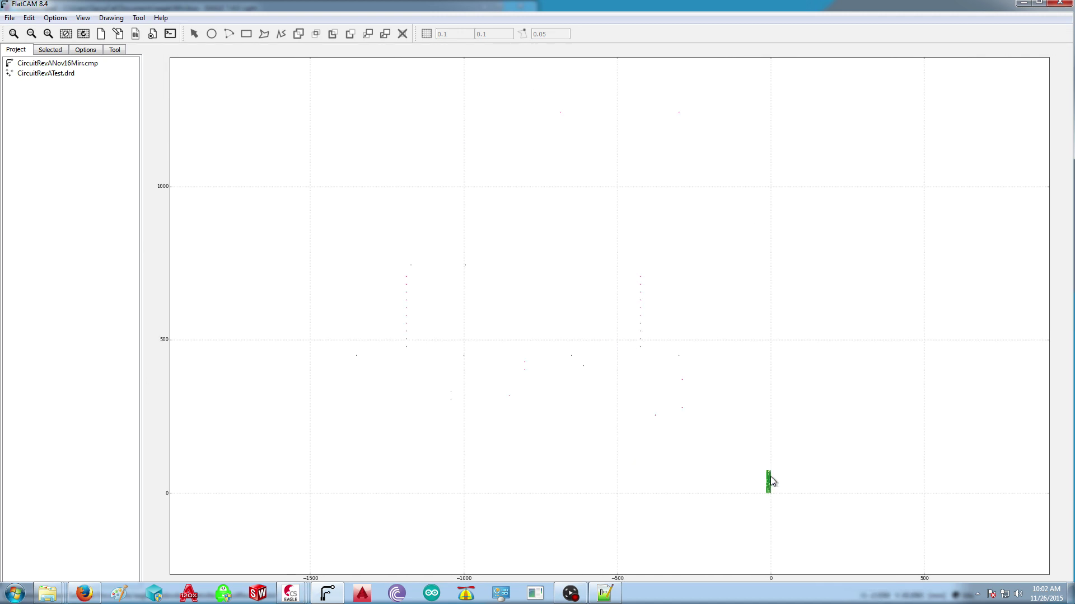
left_click(66, 76)
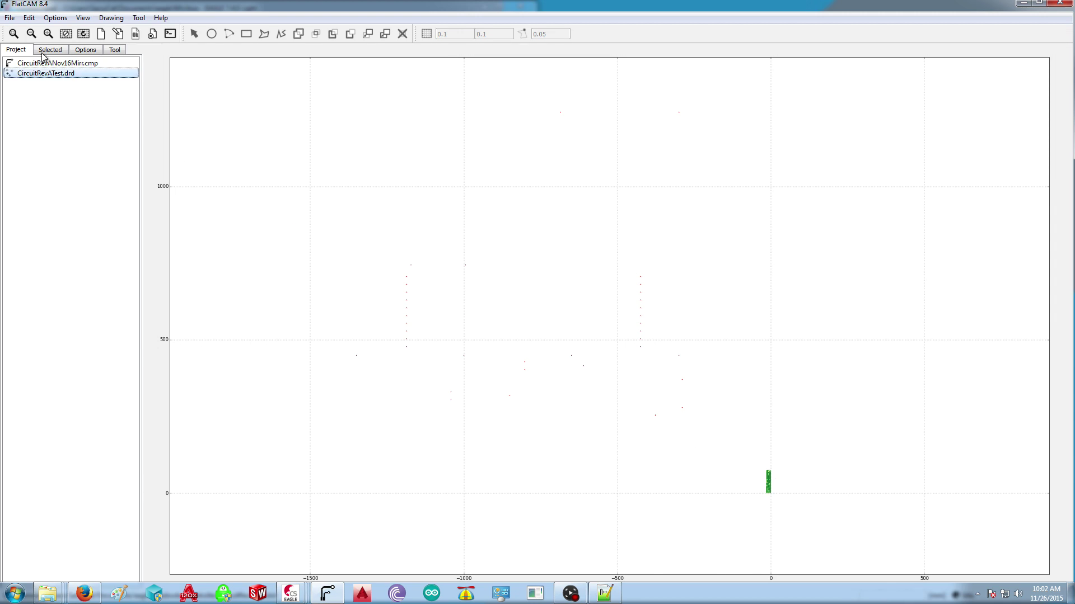
left_click(49, 50)
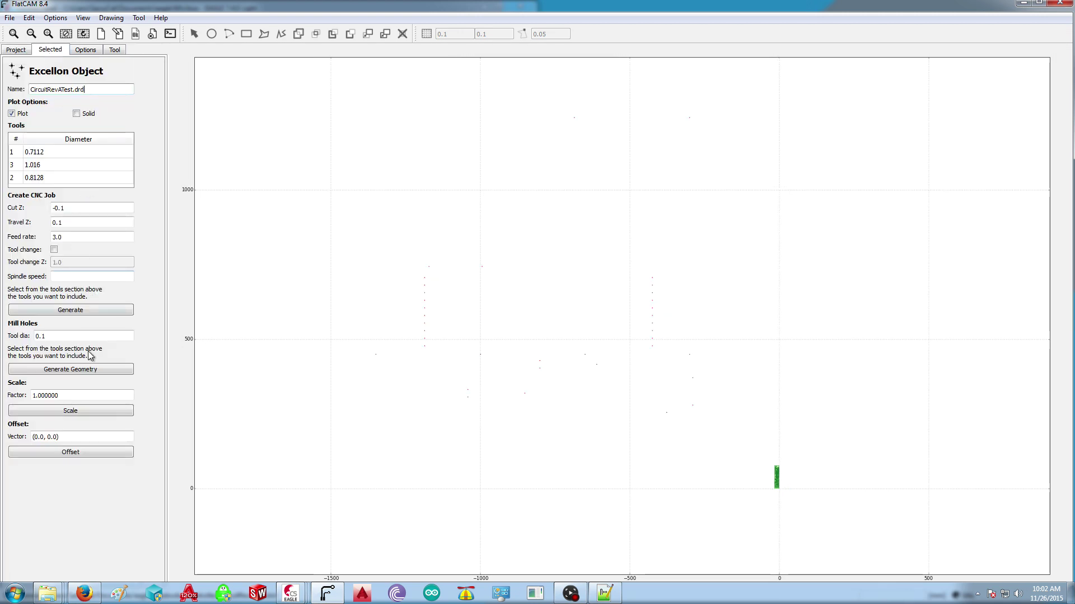
left_click_drag(84, 395, 7, 387)
type(".1")
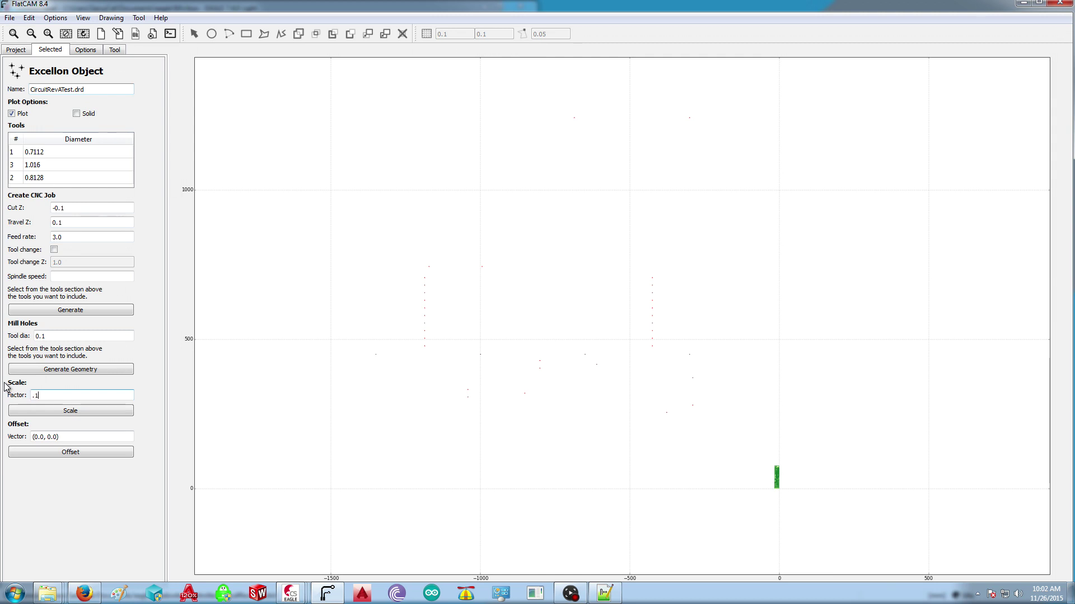
left_click(96, 411)
Scale the CircuitRevATest.drd drill object a second time by the same factor of .1.
scroll(767, 492, "up", 6)
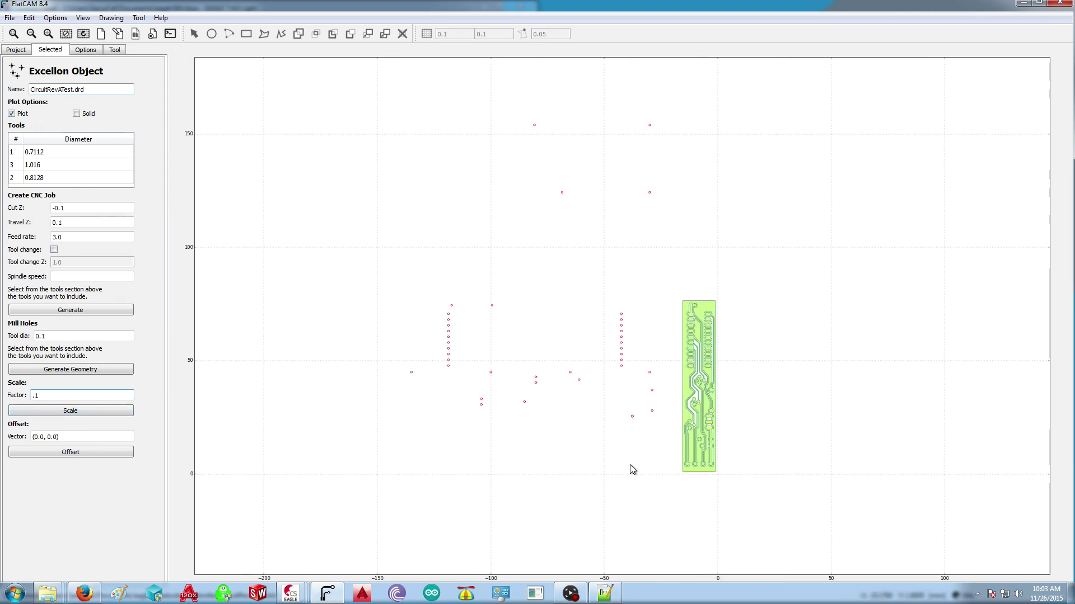
scroll(510, 456, "up", 1)
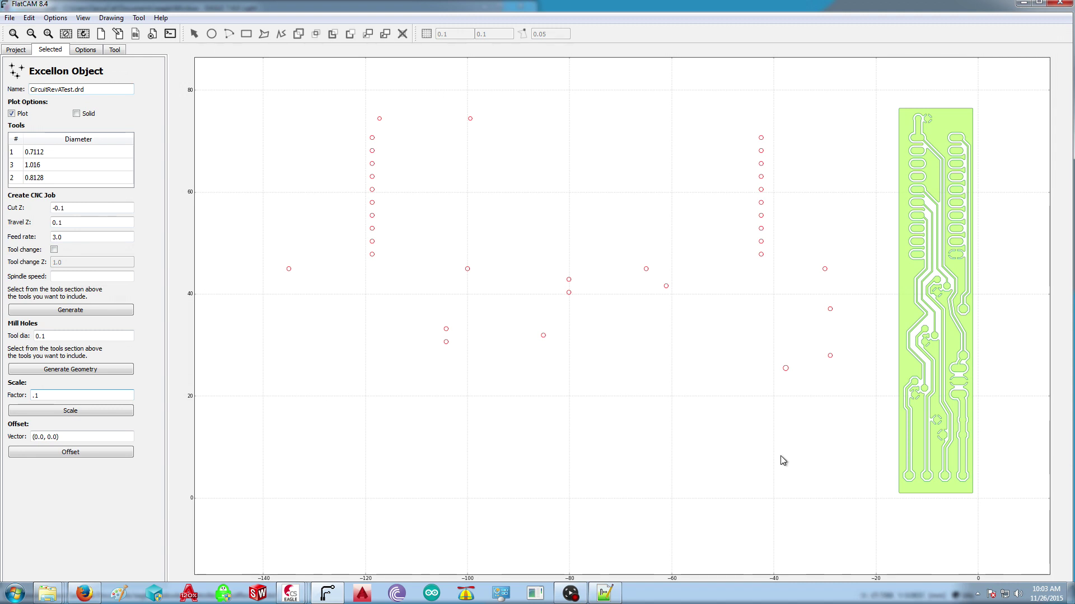
left_click(94, 411)
Examine how the rescaled drill holes line up with the pads along the whole Gerber board.
scroll(991, 489, "up", 4)
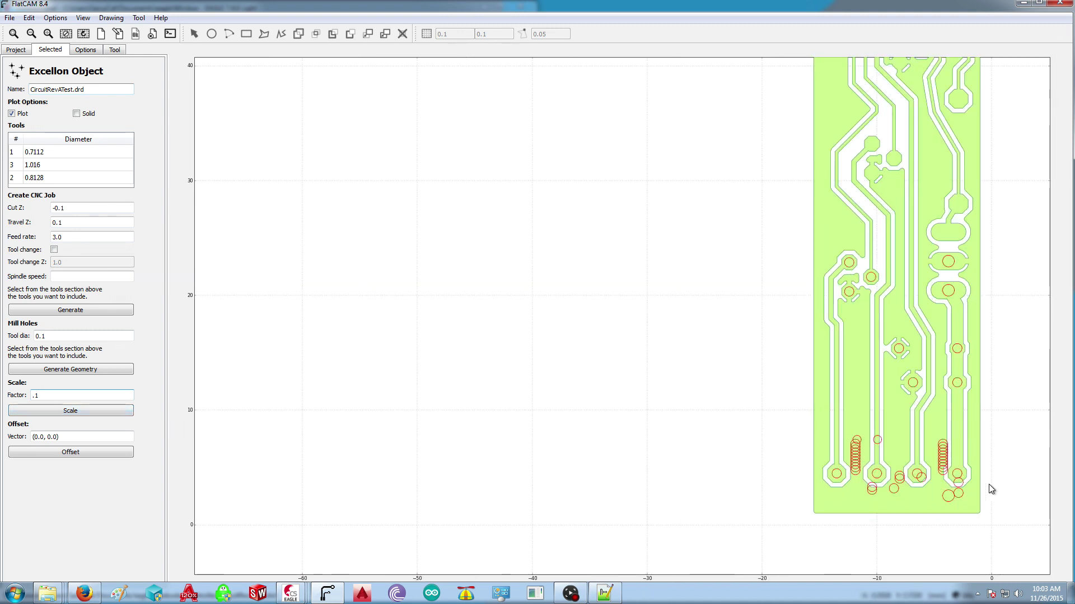
scroll(891, 465, "up", 1)
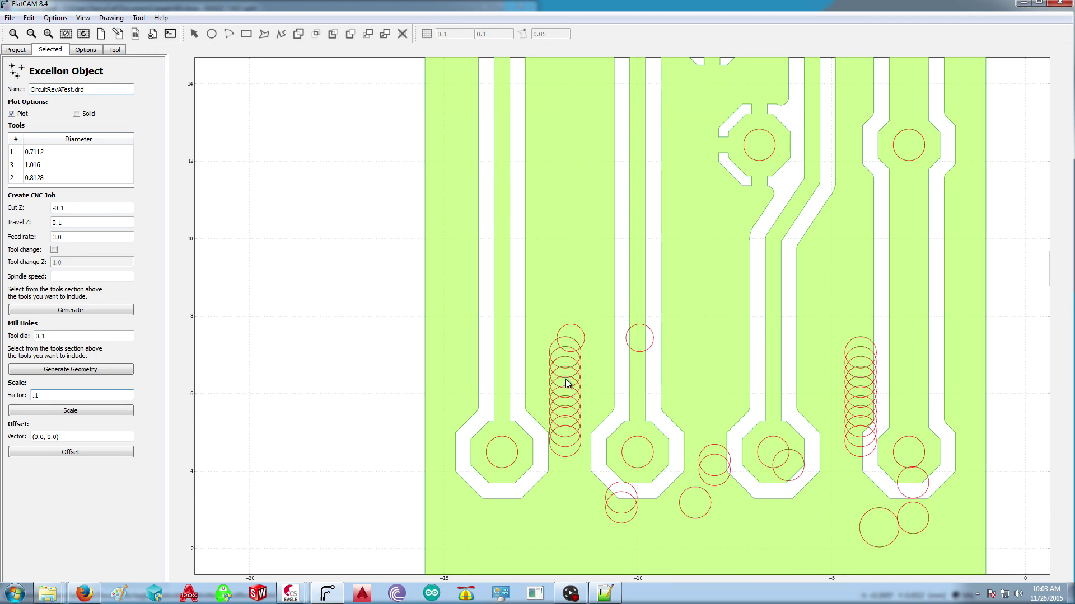
scroll(744, 497, "down", 2)
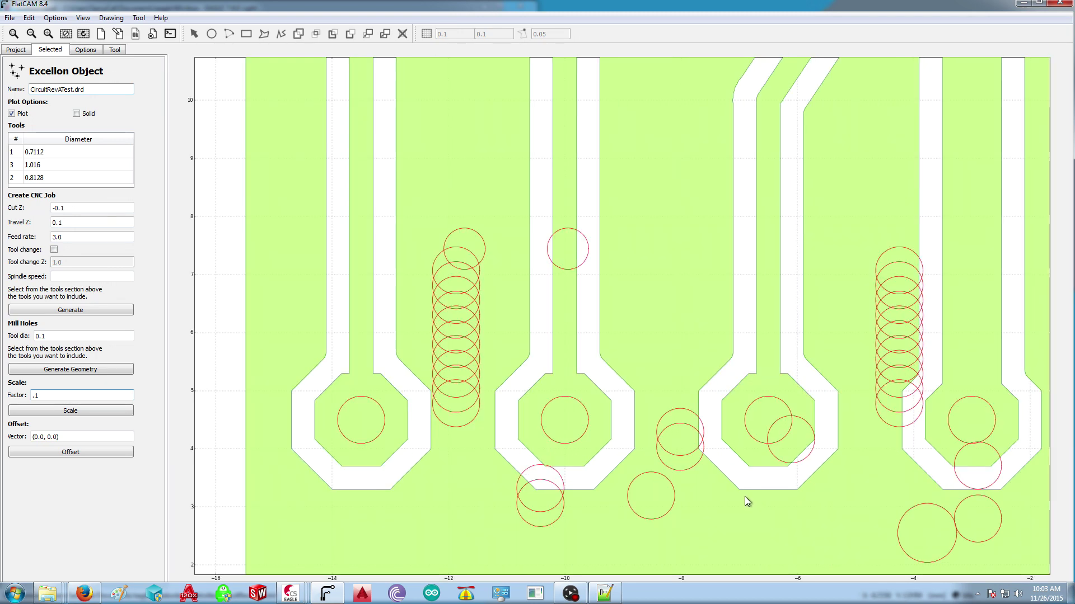
scroll(744, 499, "down", 2)
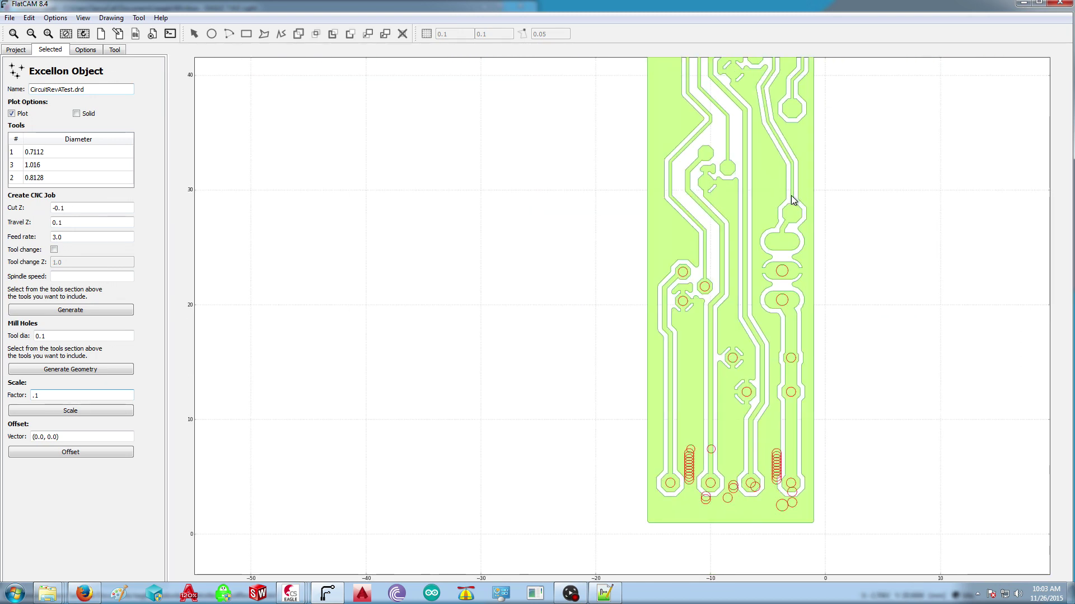
scroll(788, 219, "down", 1)
scroll(784, 236, "down", 2)
scroll(703, 314, "up", 1)
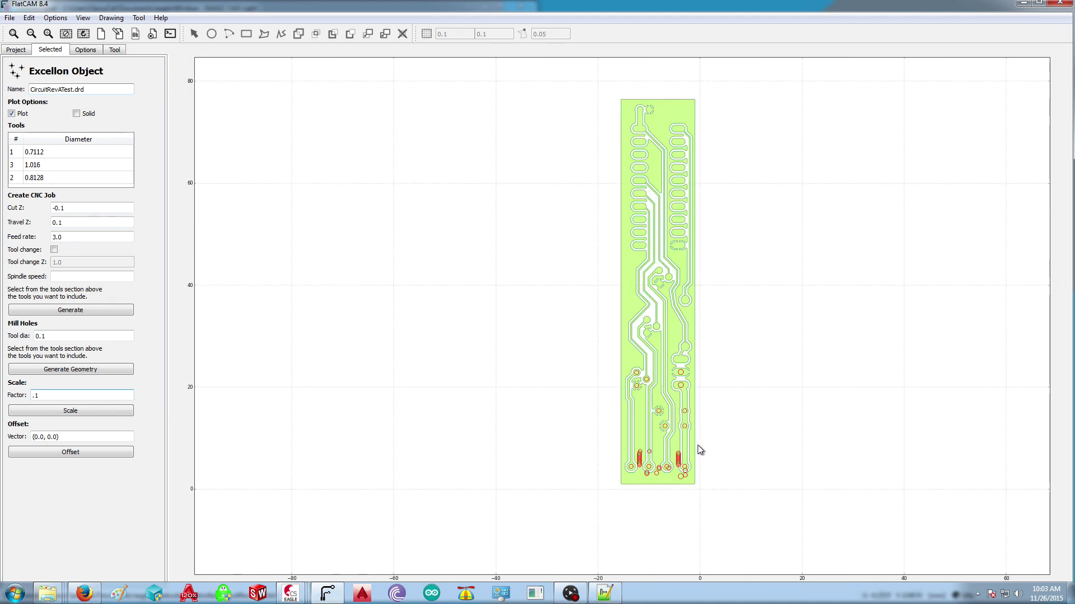
scroll(697, 448, "up", 1)
scroll(722, 453, "up", 1)
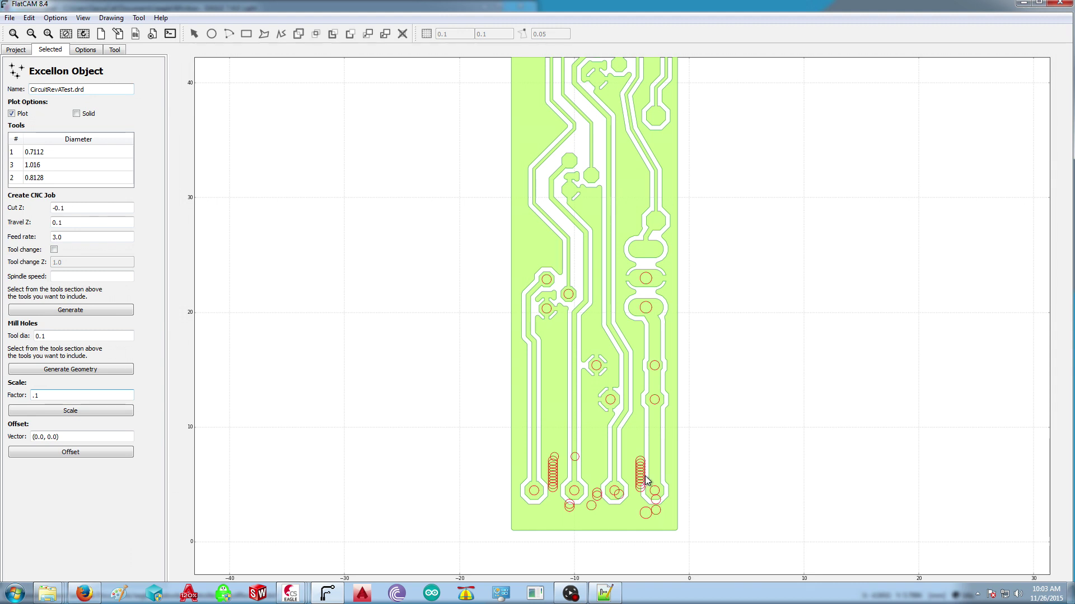
scroll(660, 446, "down", 2)
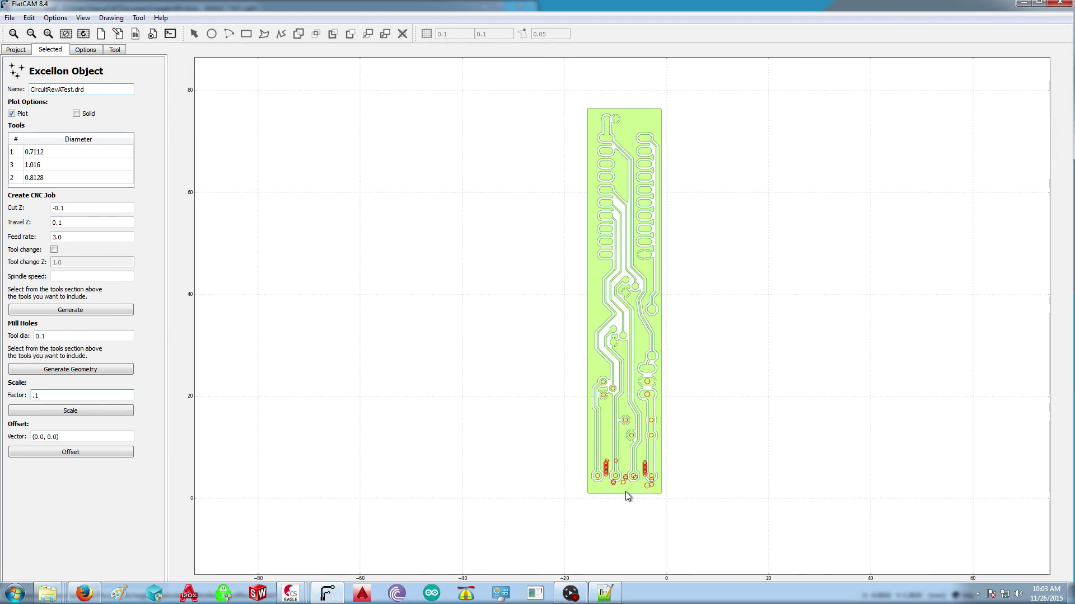
Delete the CircuitRevATest.drd drill object from the project.
left_click(16, 50)
left_click(28, 73)
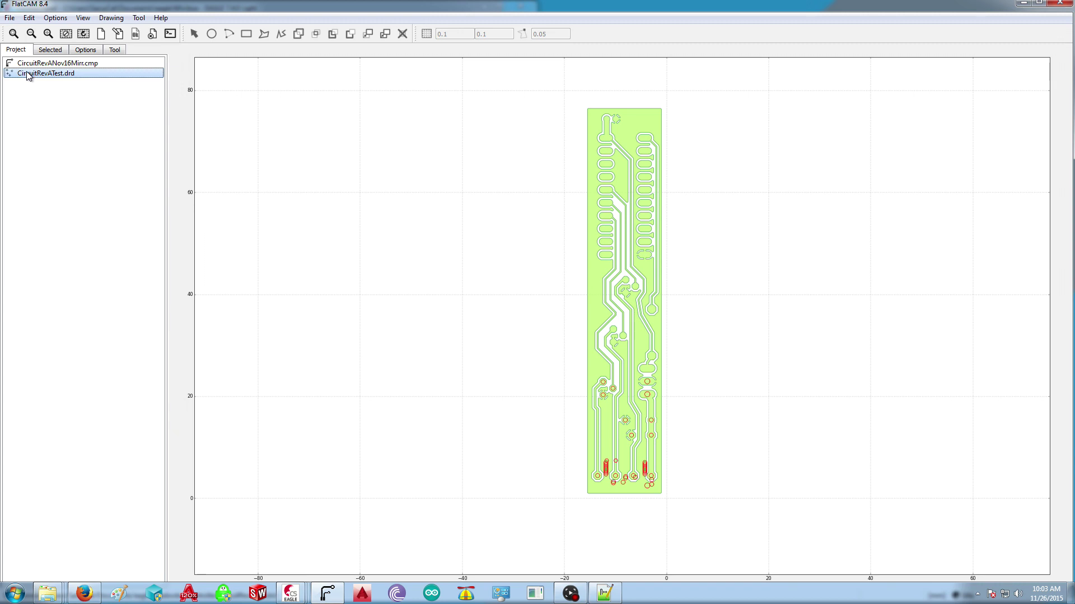
key("Delete")
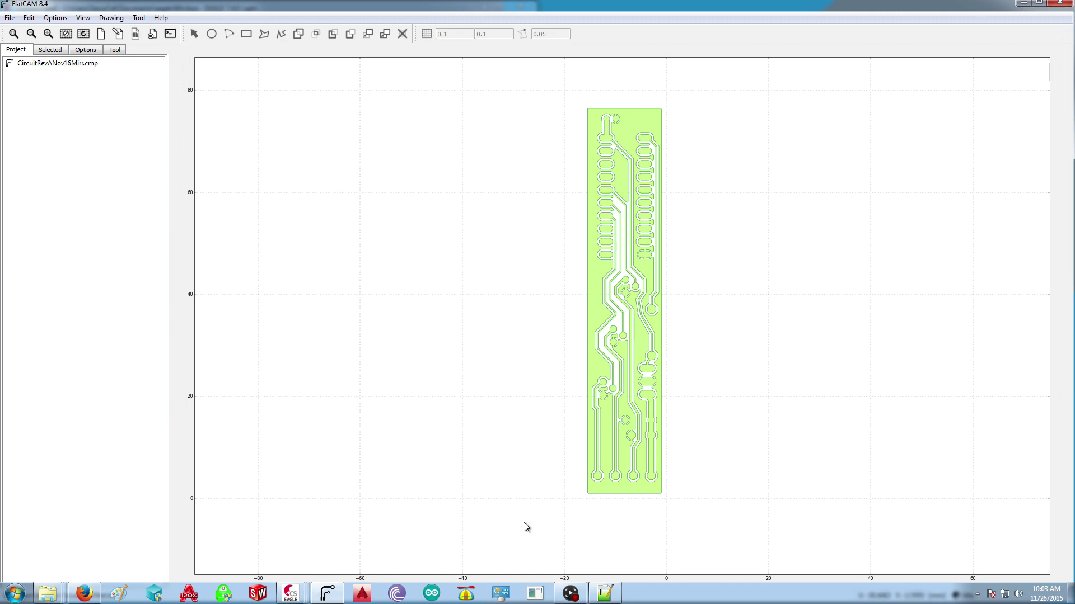
Switch to Notepad++ and open CircuitRevATest.drd from the eagle\ShadowboxController folder in Documents.
left_click(604, 593)
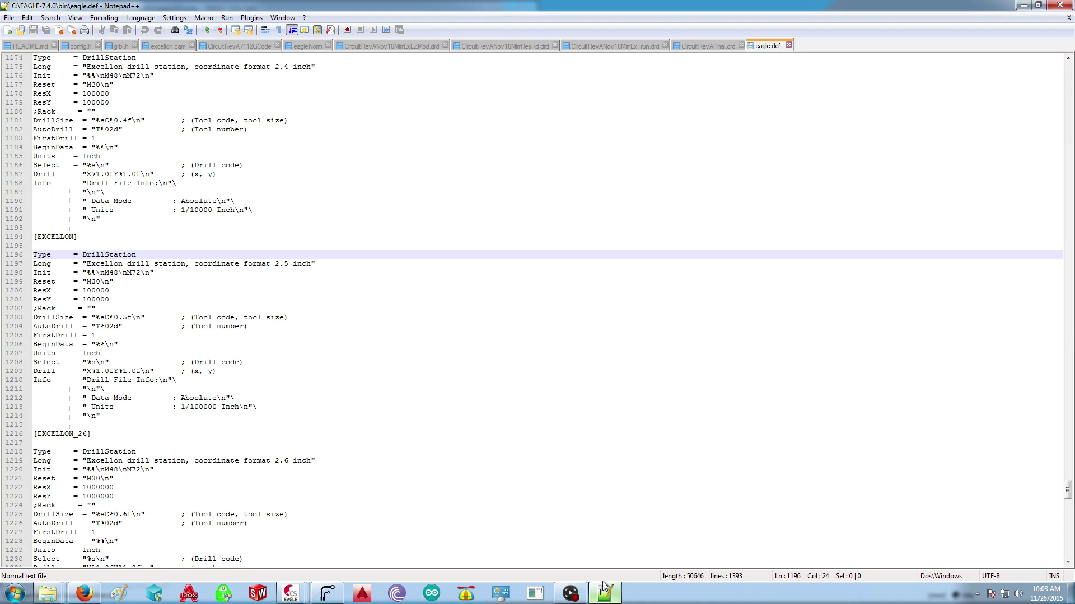
left_click(9, 17)
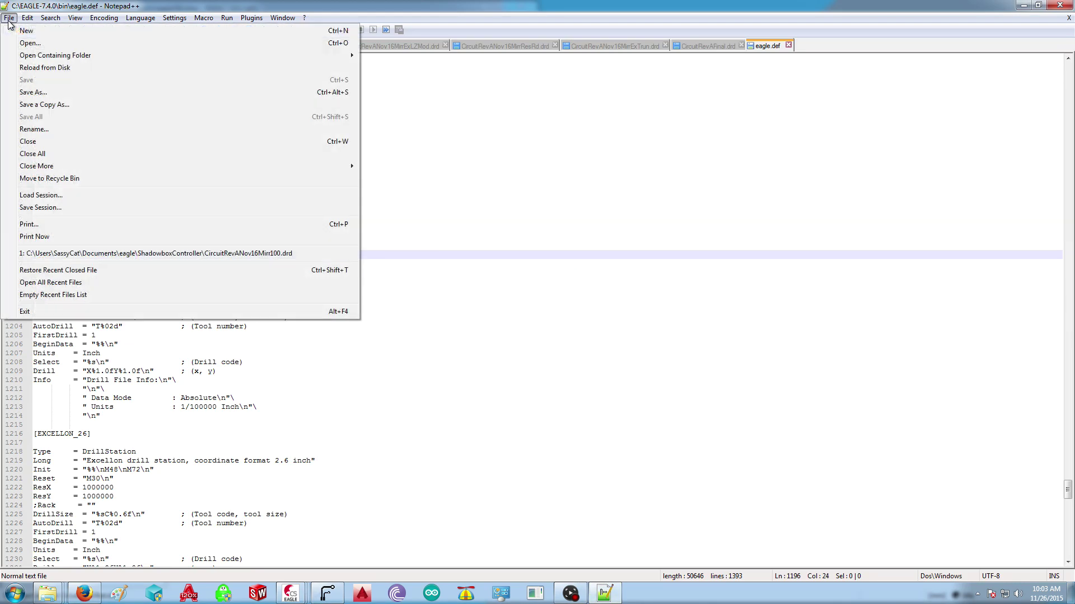
left_click(21, 44)
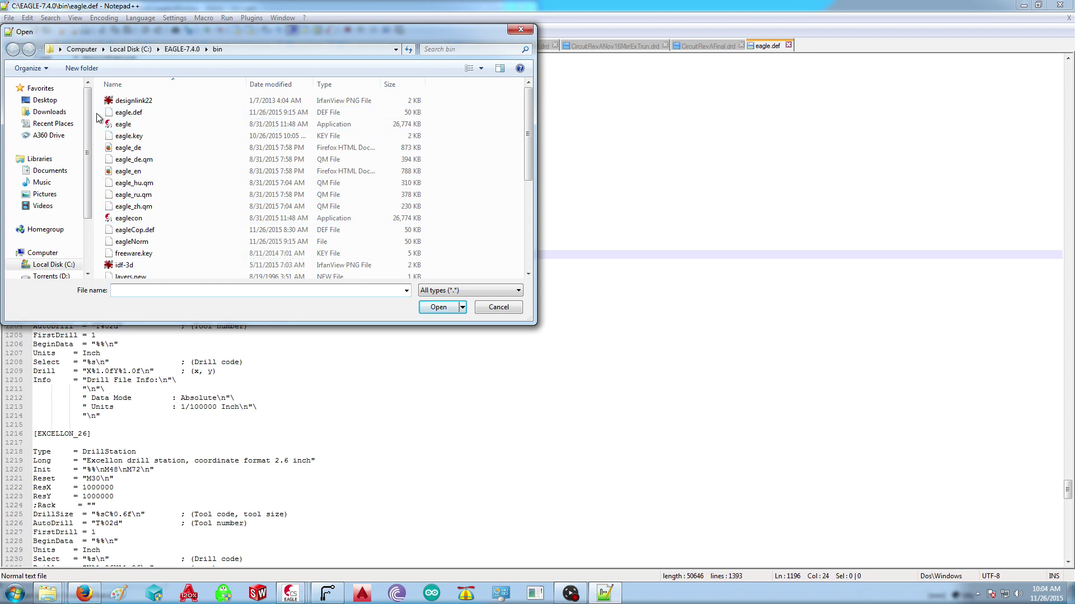
left_click(61, 170)
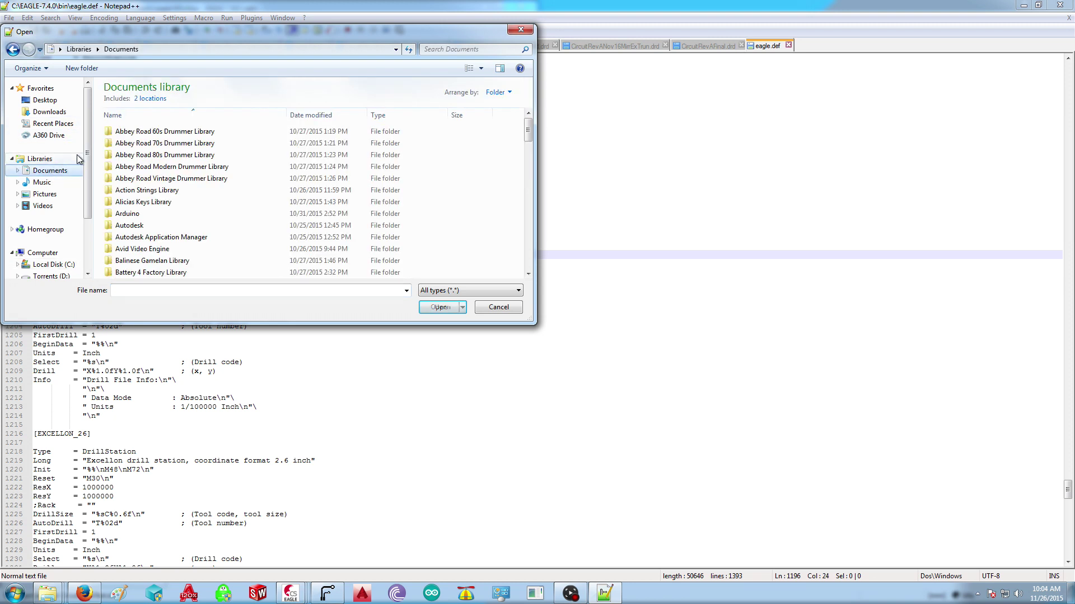
scroll(147, 246, "down", 2)
double_click(147, 249)
double_click(133, 157)
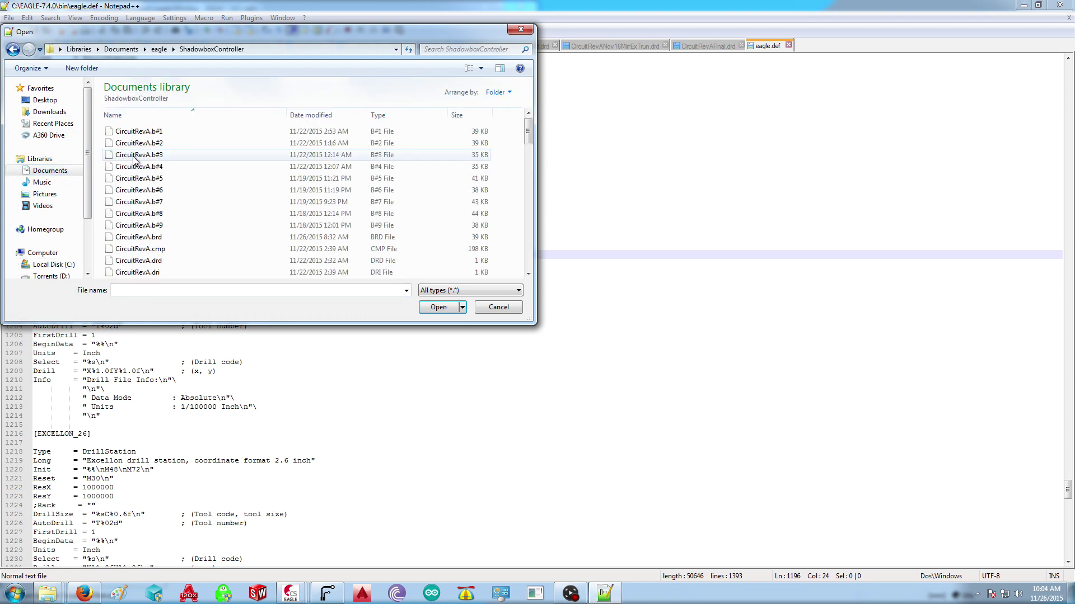
left_click(155, 200)
scroll(155, 200, "down", 9)
scroll(157, 203, "down", 5)
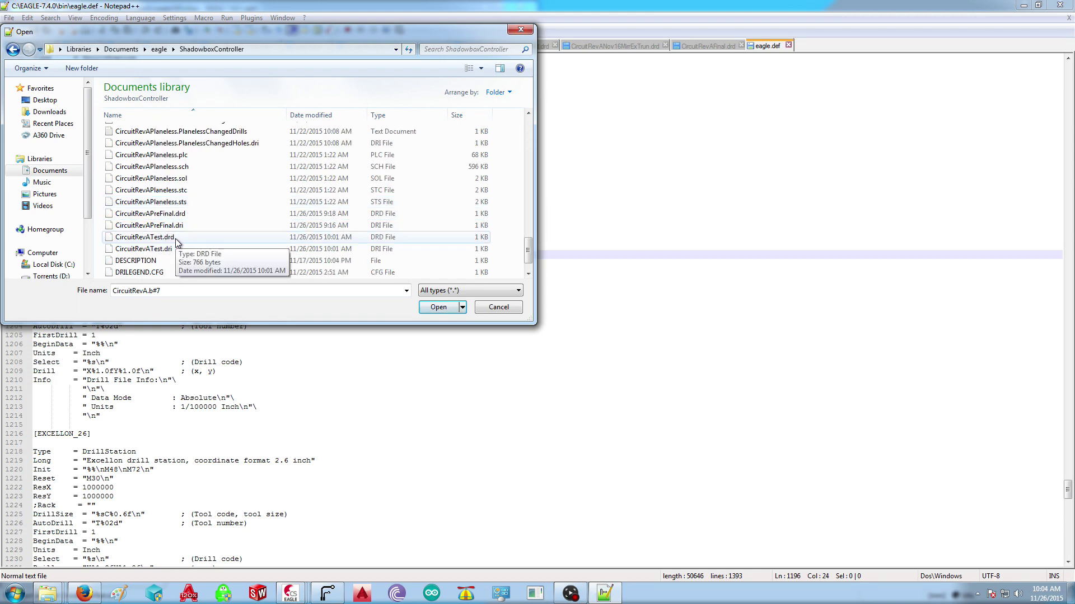
double_click(176, 238)
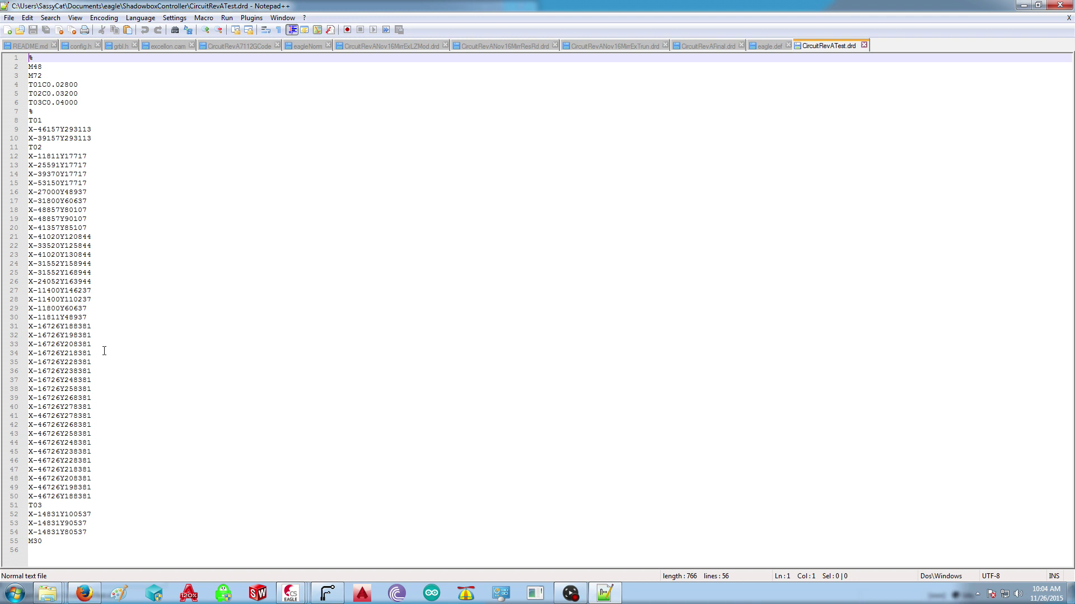
Compare the lengths of the Y coordinates in the T02 and T03 sections of the drill file.
left_click(91, 318)
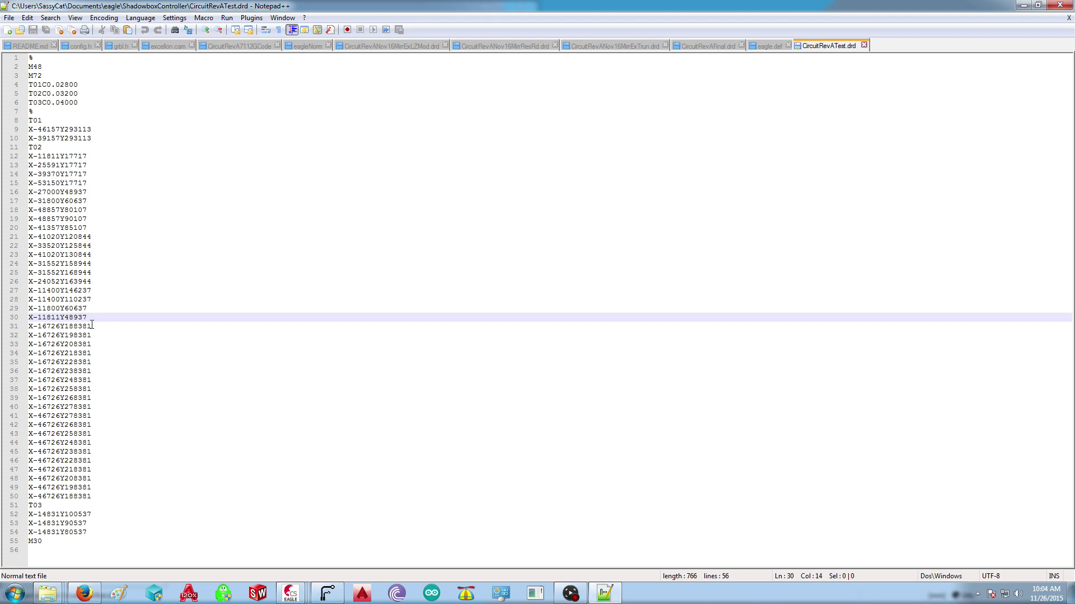
left_click(93, 309)
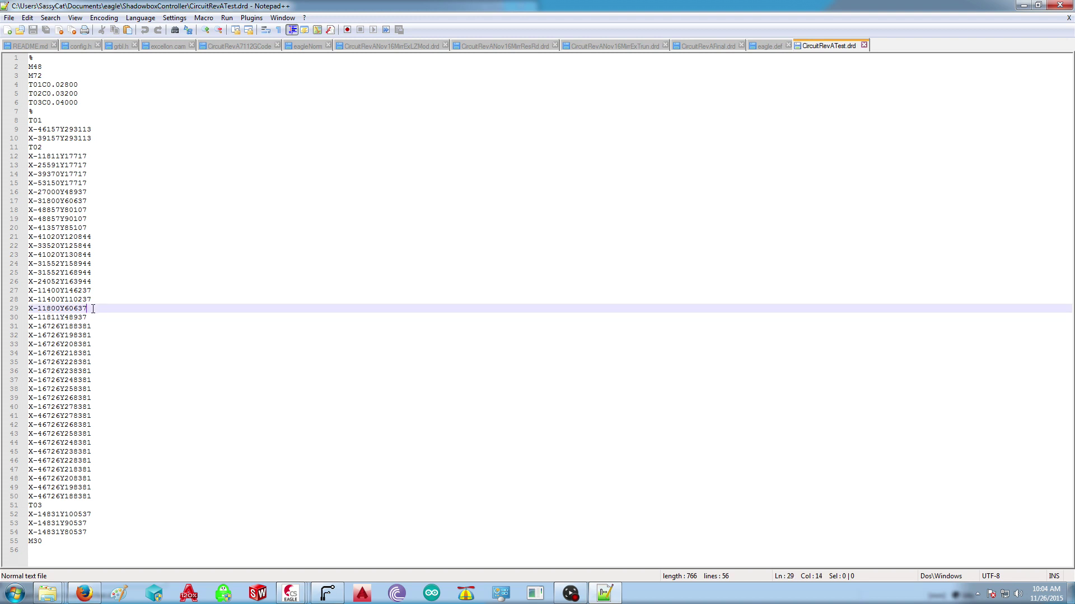
left_click(103, 319)
left_click(108, 328)
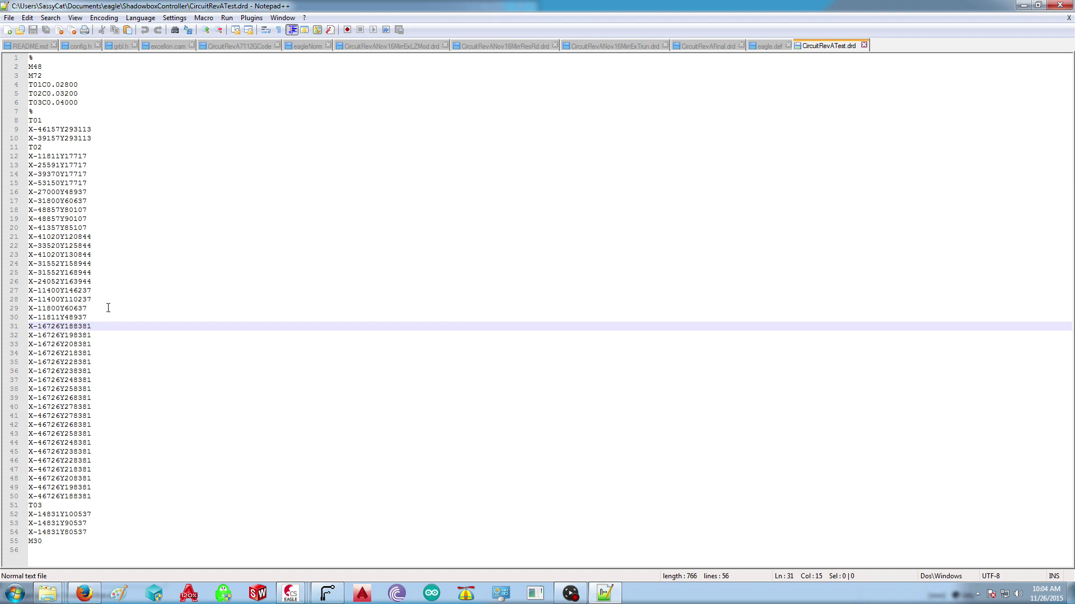
left_click_drag(92, 532, 23, 516)
left_click(78, 533)
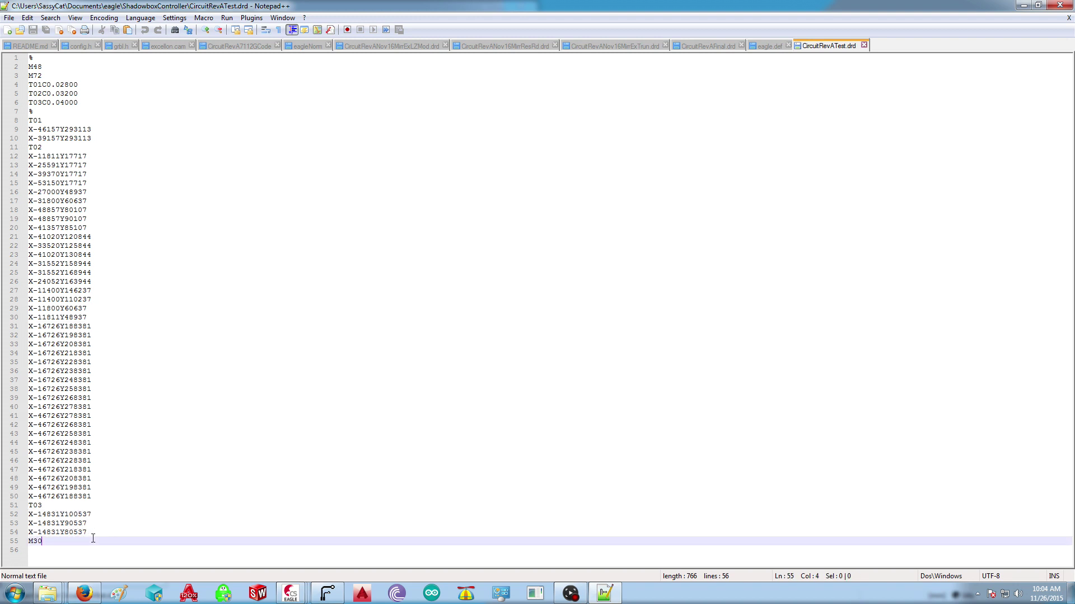
left_click(91, 532)
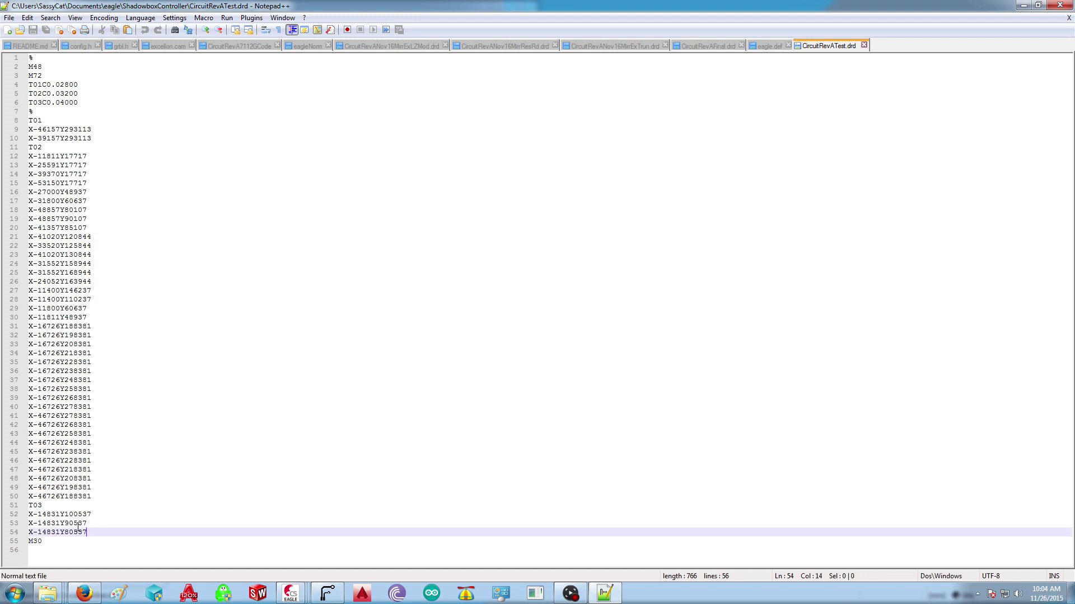
left_click(67, 525)
left_click(91, 532)
Switch to the EAGLE board and examine the three-pin part with the elongated pads.
mouse_move(291, 593)
left_click(356, 538)
scroll(514, 453, "up", 5)
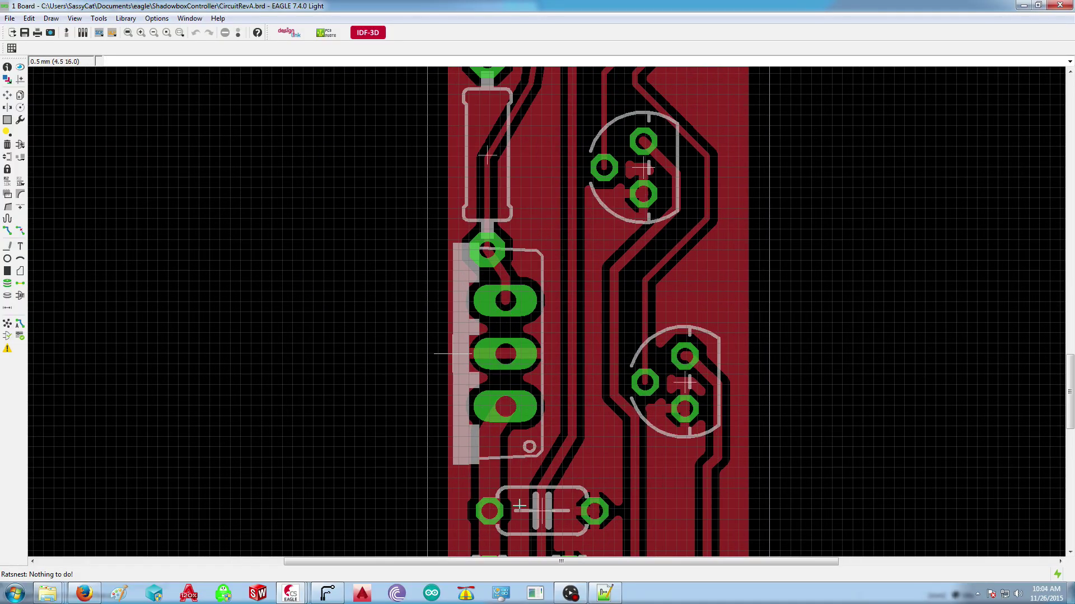
Return to the drill file in Notepad++ and check the T03 tool diameter and its three hole coordinates.
left_click(604, 593)
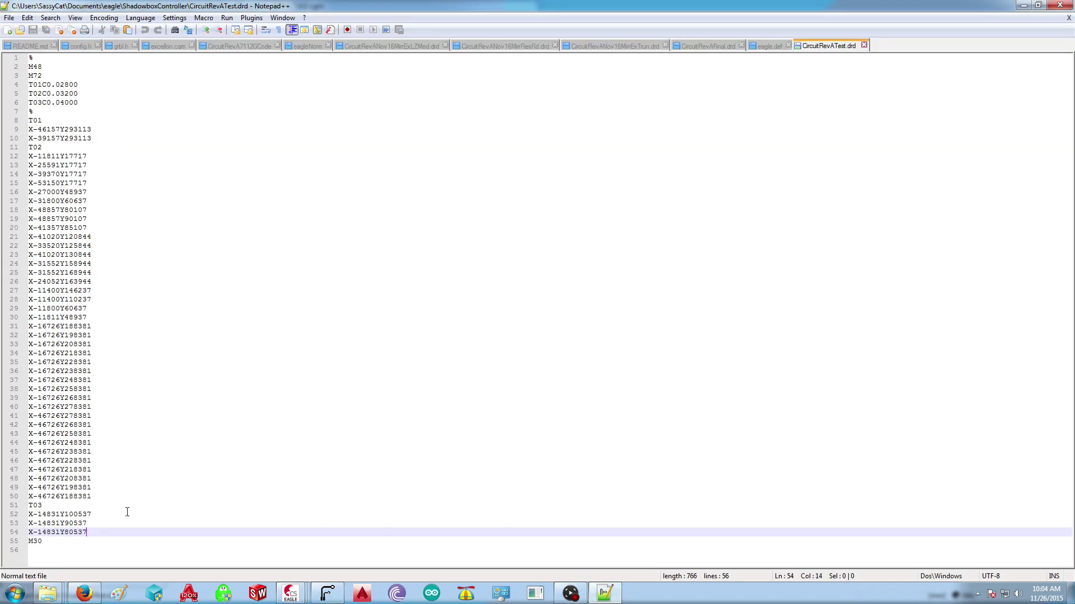
left_click_drag(56, 507, 29, 506)
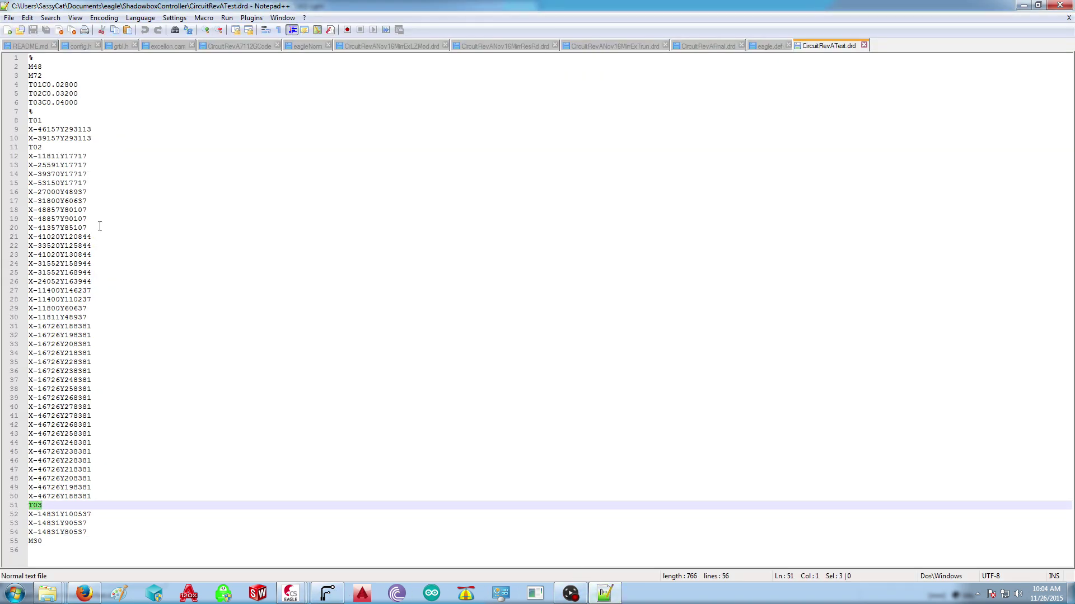
left_click_drag(82, 102, 55, 103)
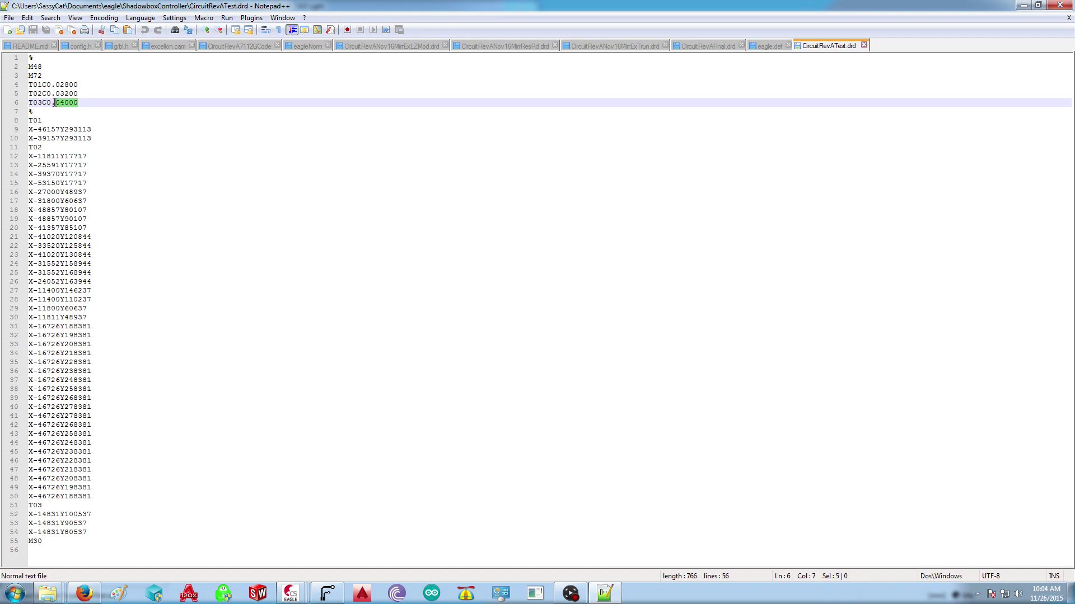
left_click(79, 103)
left_click_drag(88, 532, 29, 515)
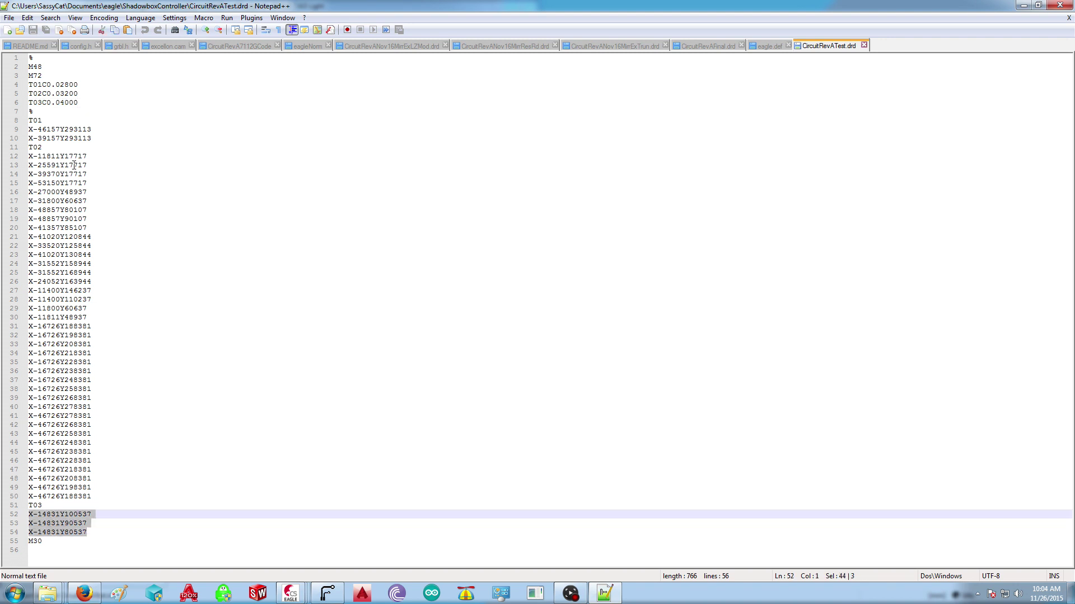
left_click(94, 536)
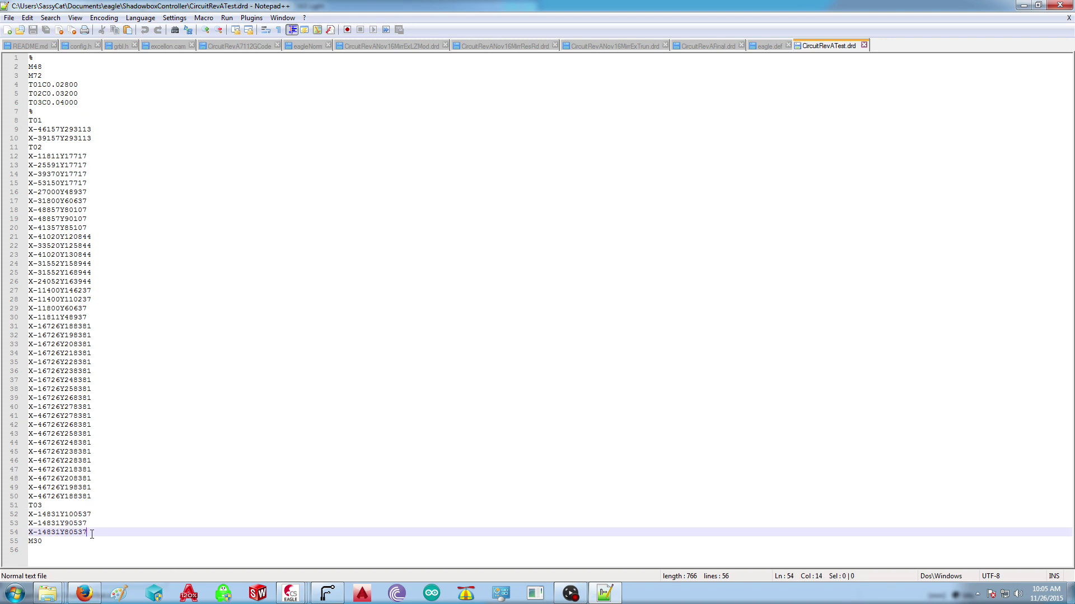
left_click_drag(92, 535, 25, 515)
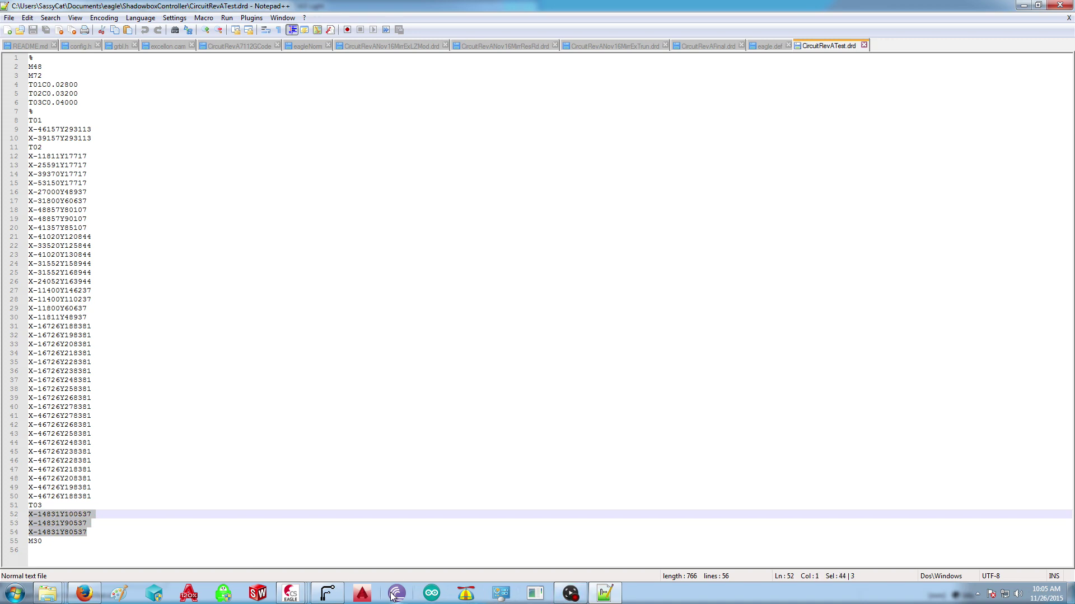
Compare the three elongated pads on the EAGLE board with the three T03 coordinate lines in the Notepad++ drill file.
mouse_move(291, 594)
left_click(348, 556)
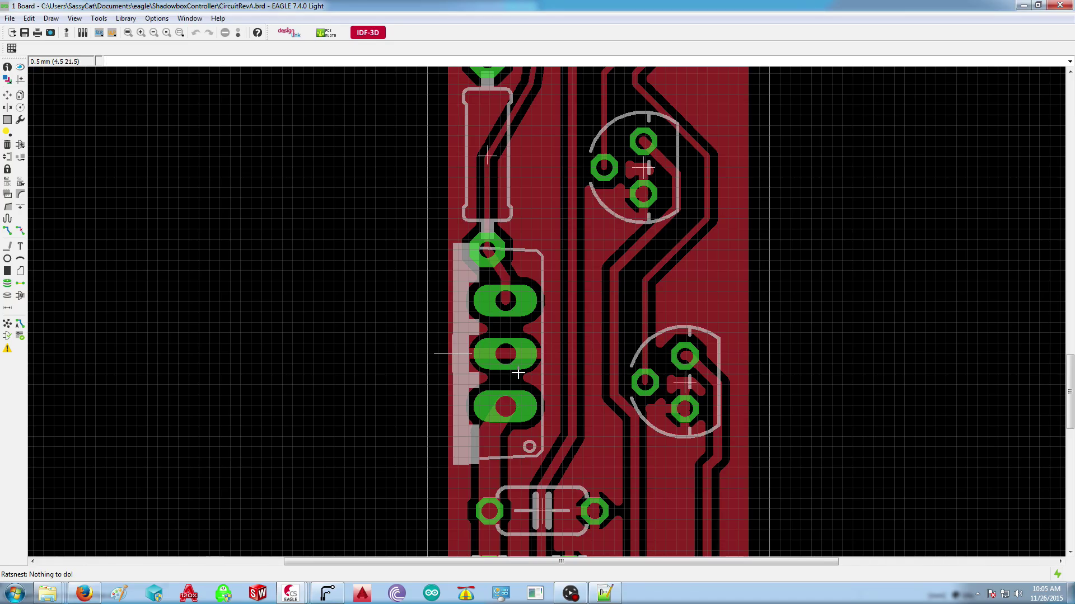
left_click(604, 593)
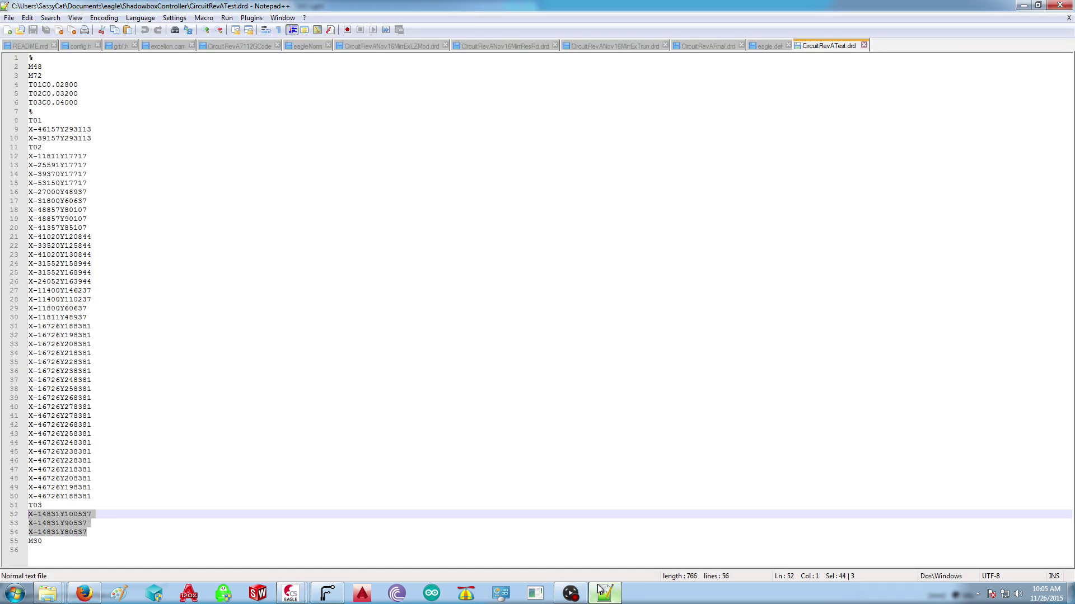
left_click(74, 524)
left_click(57, 530)
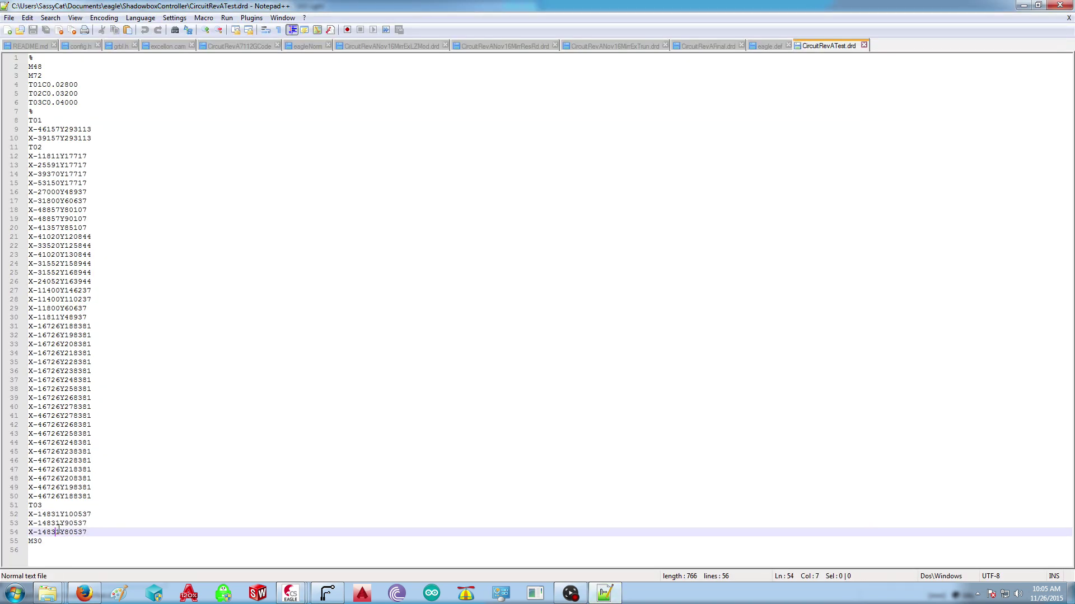
left_click(109, 533)
left_click(70, 524)
left_click(74, 515)
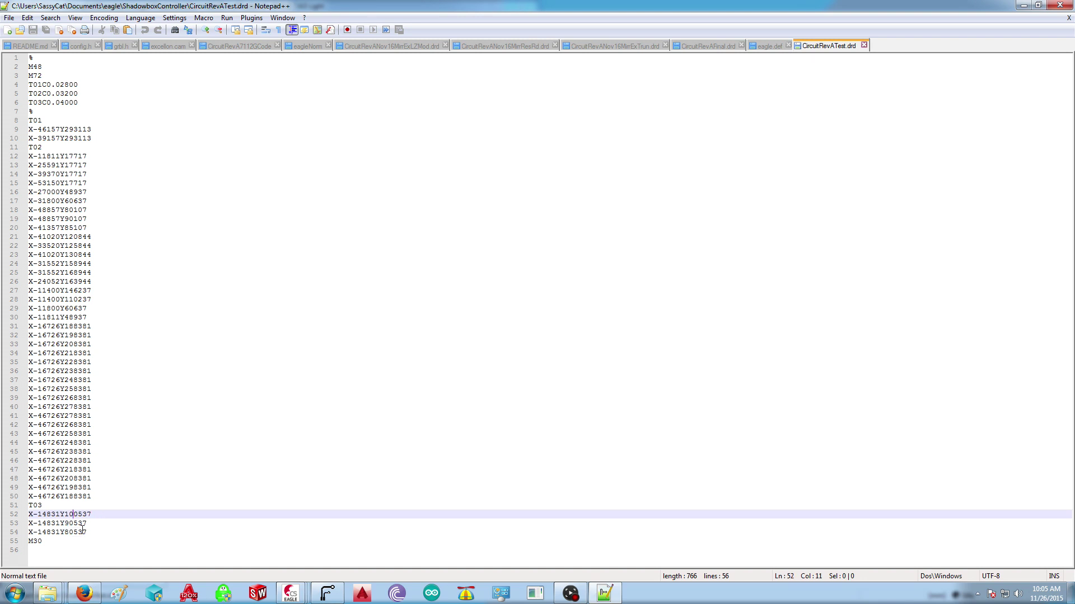
Switch to FlatCAM and open CircuitRevATest.drd from the ShadowboxController folder as an Excellon file.
left_click(319, 589)
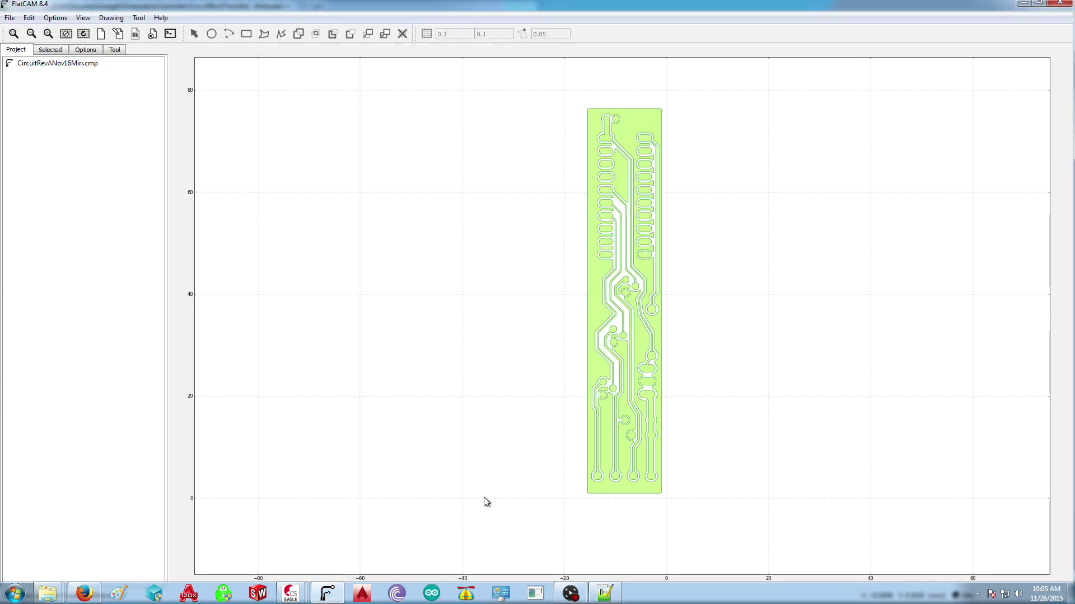
left_click(10, 18)
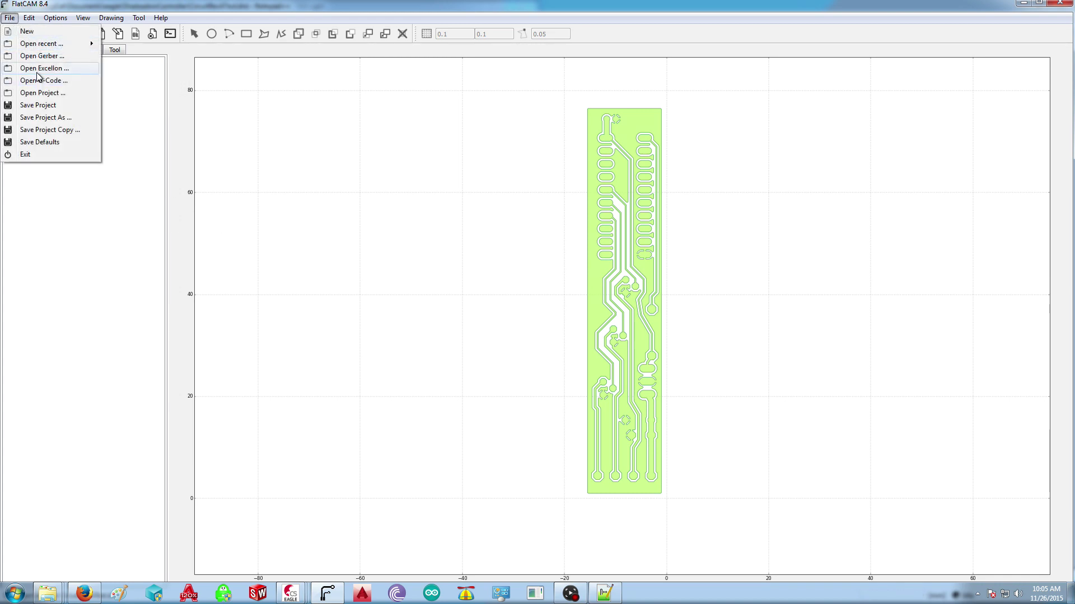
left_click(34, 67)
left_click(350, 203)
scroll(343, 216, "down", 10)
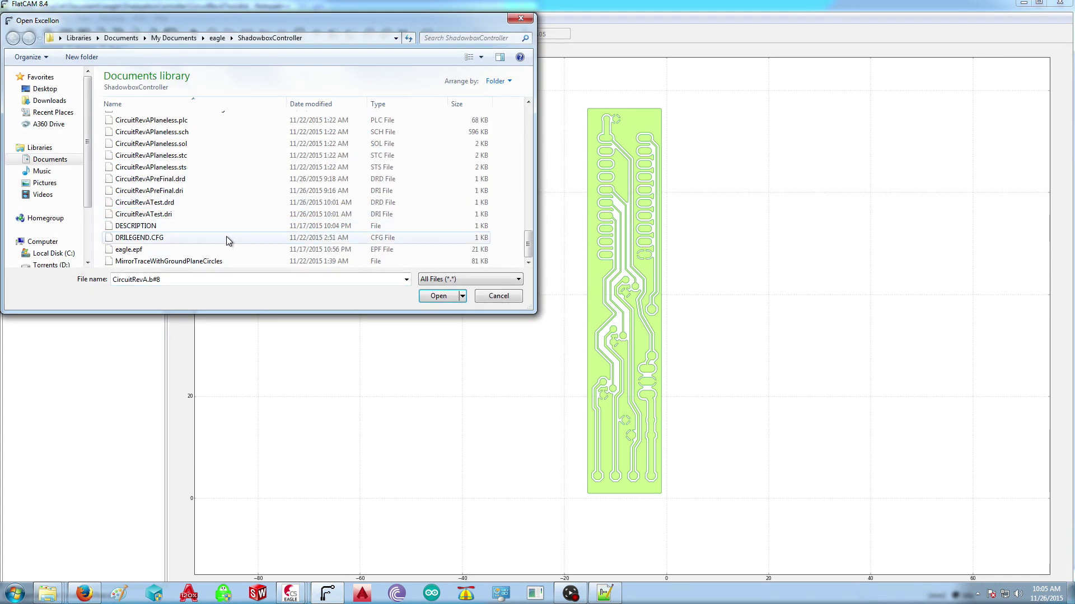
double_click(171, 203)
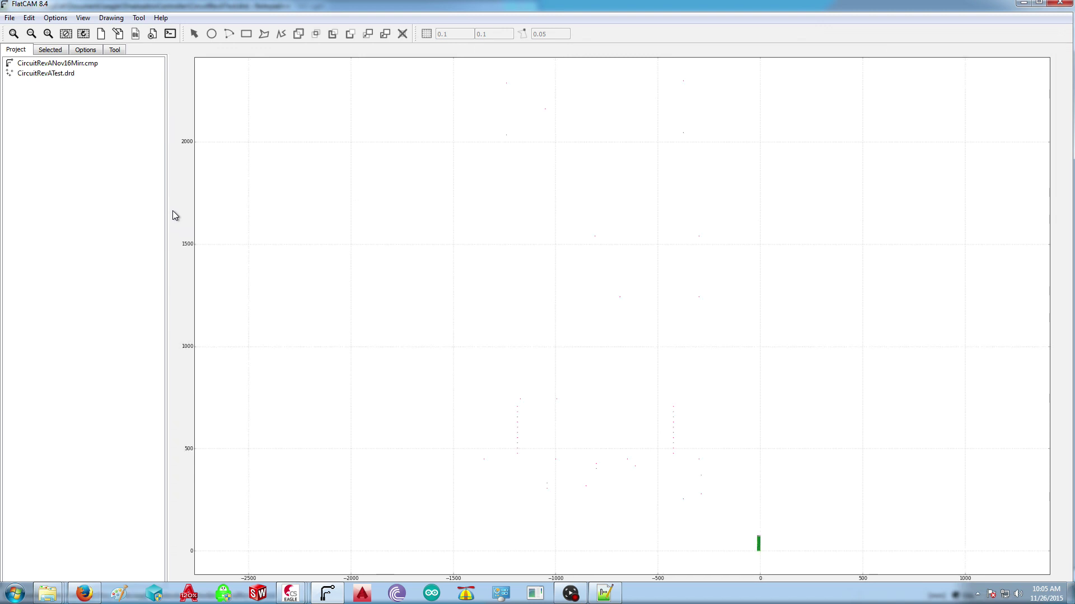
Scale the reloaded CircuitRevATest.drd drill object twice by a factor of .1.
double_click(66, 74)
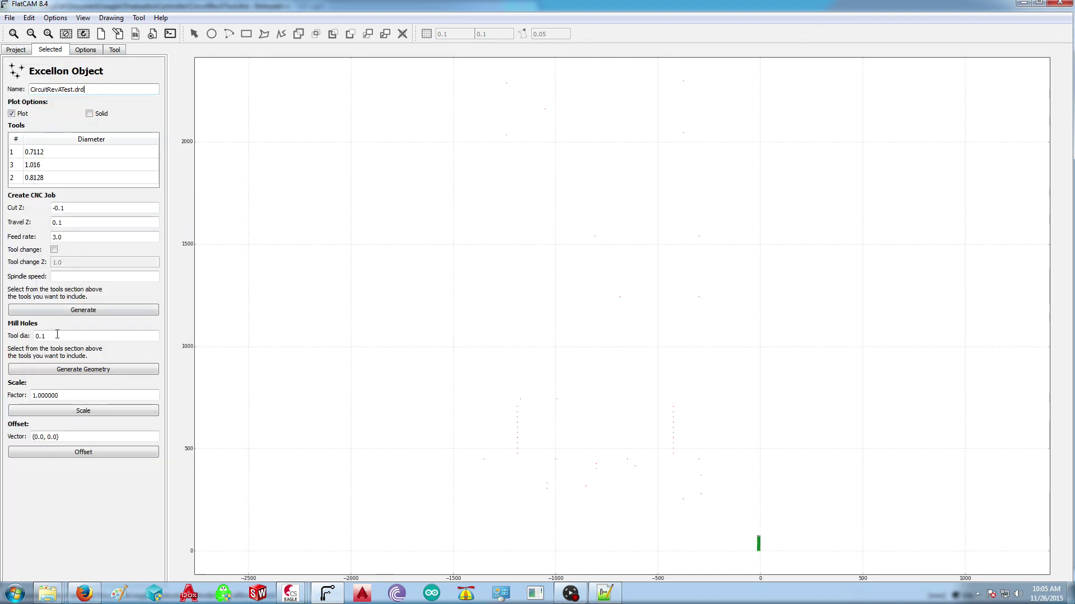
left_click_drag(61, 395, 22, 394)
type(".1")
left_click(45, 415)
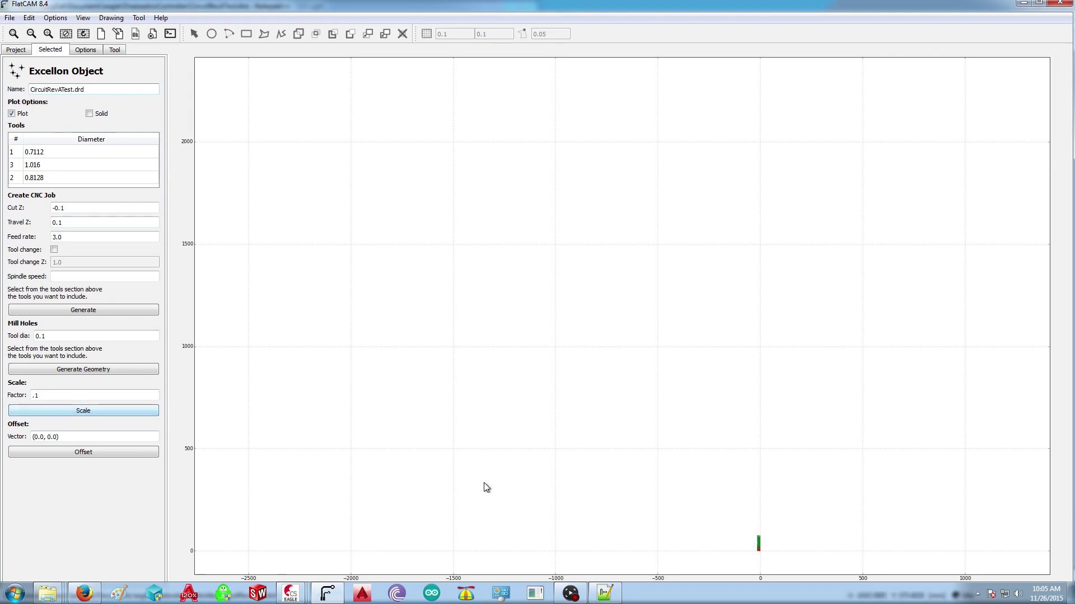
Inspect the position of the stray large drill hole near the lower edge of the Gerber board.
scroll(765, 563, "up", 5)
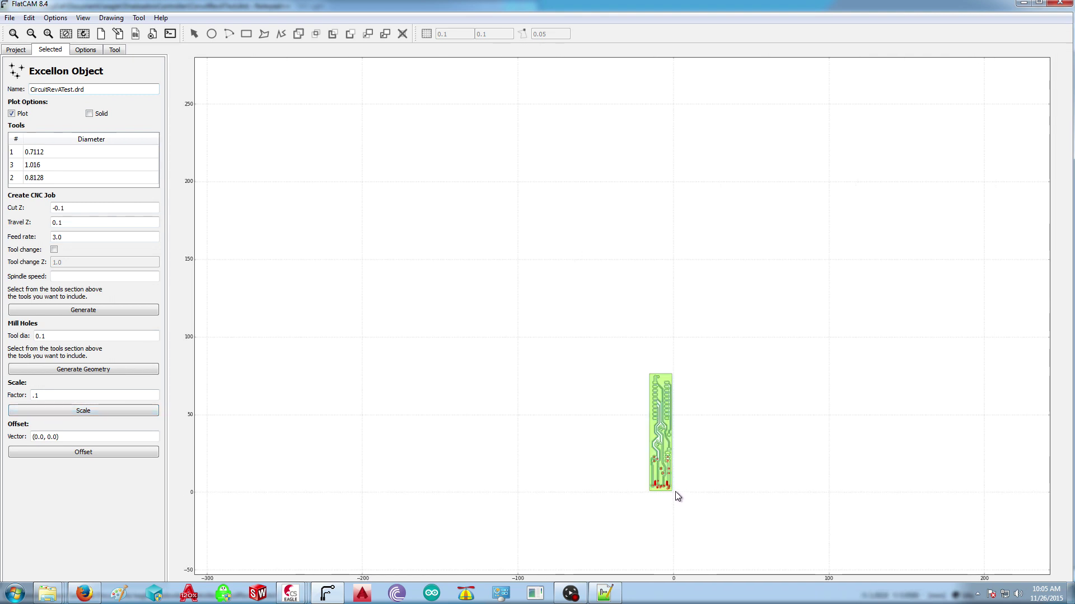
scroll(675, 492, "up", 4)
scroll(665, 443, "up", 1)
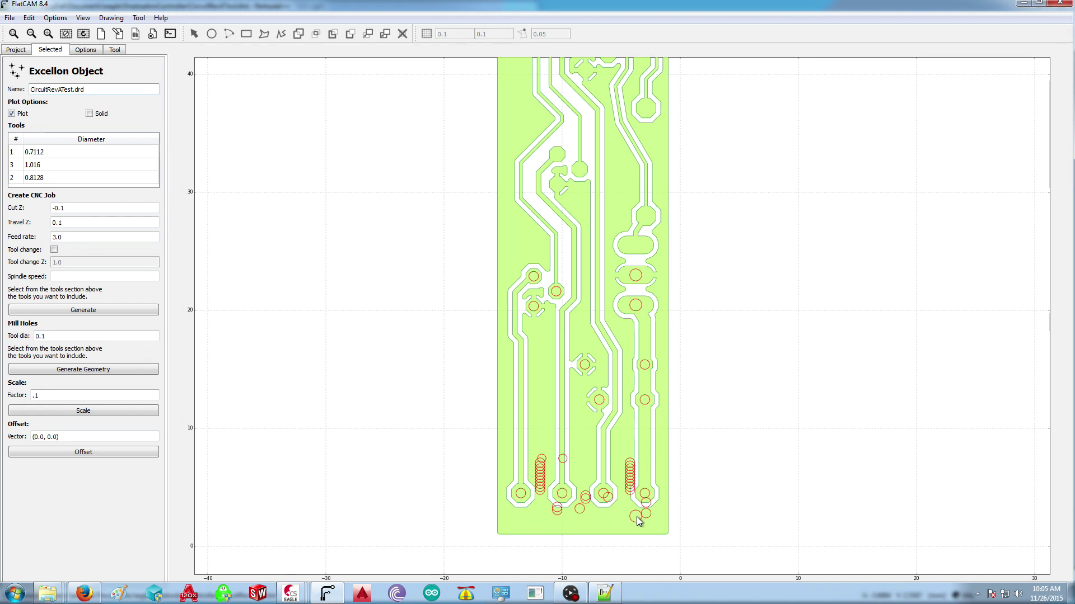
scroll(638, 520, "up", 7)
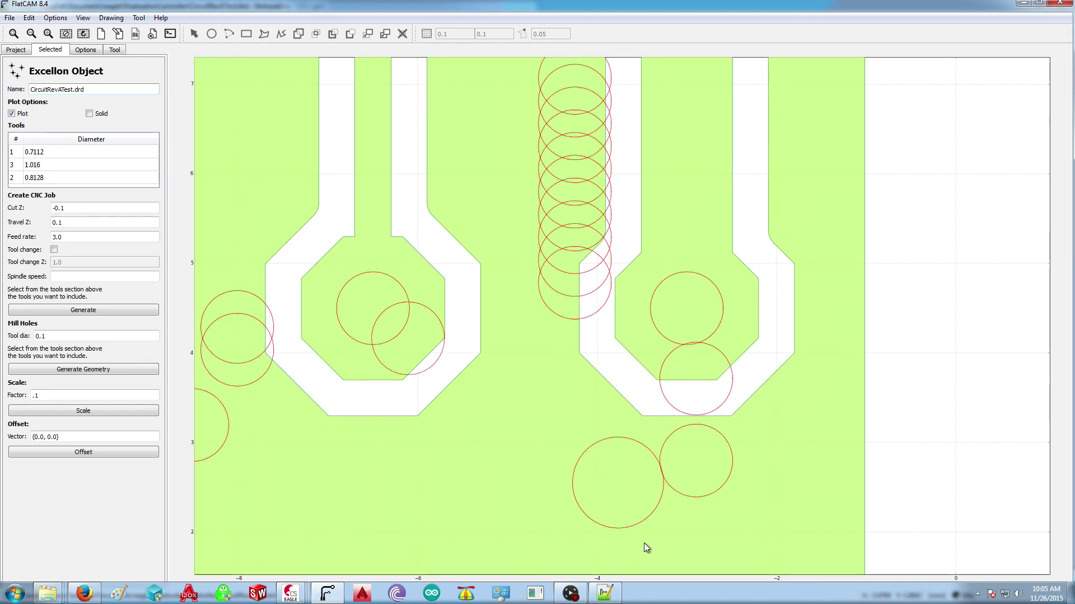
scroll(644, 545, "up", 1)
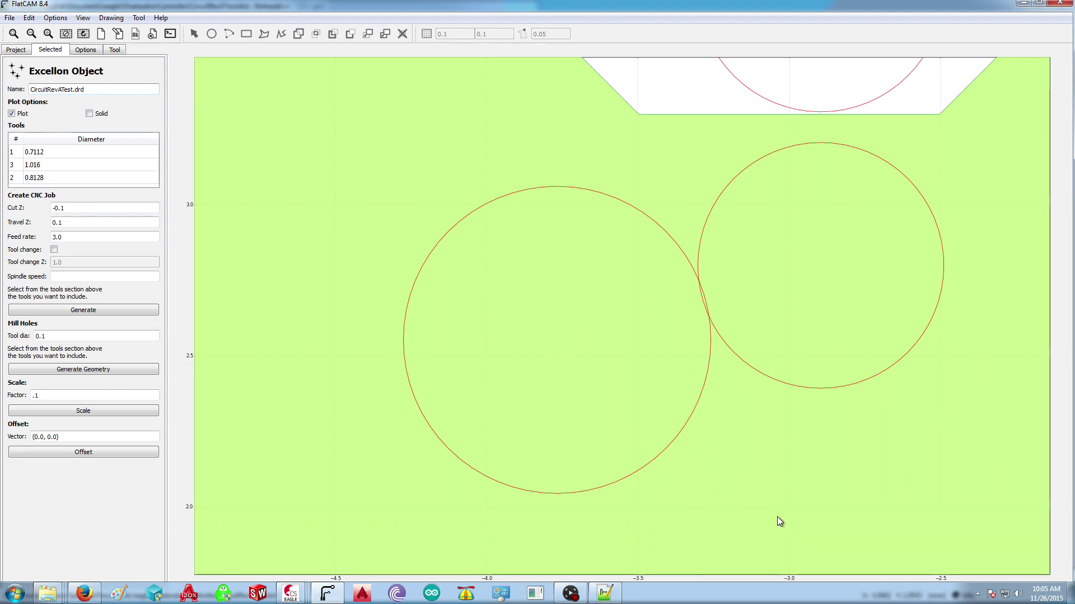
left_click_drag(989, 4, 941, 1)
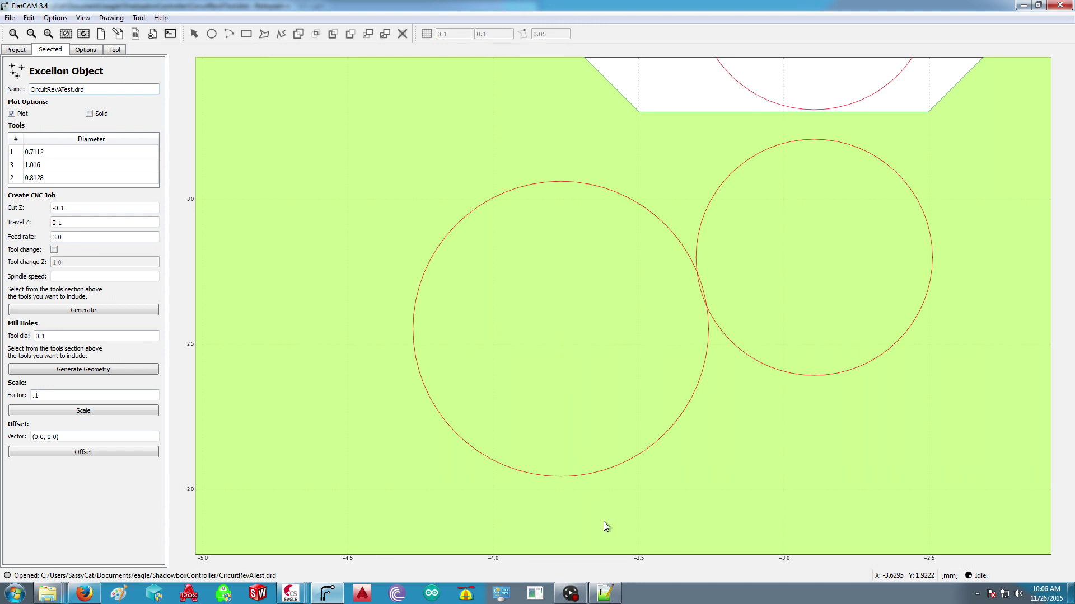
Switch to CircuitRevATest.drd in Notepad++ and pad the last two T03 Y values with a leading zero, giving Y090537 and Y080537.
left_click(605, 593)
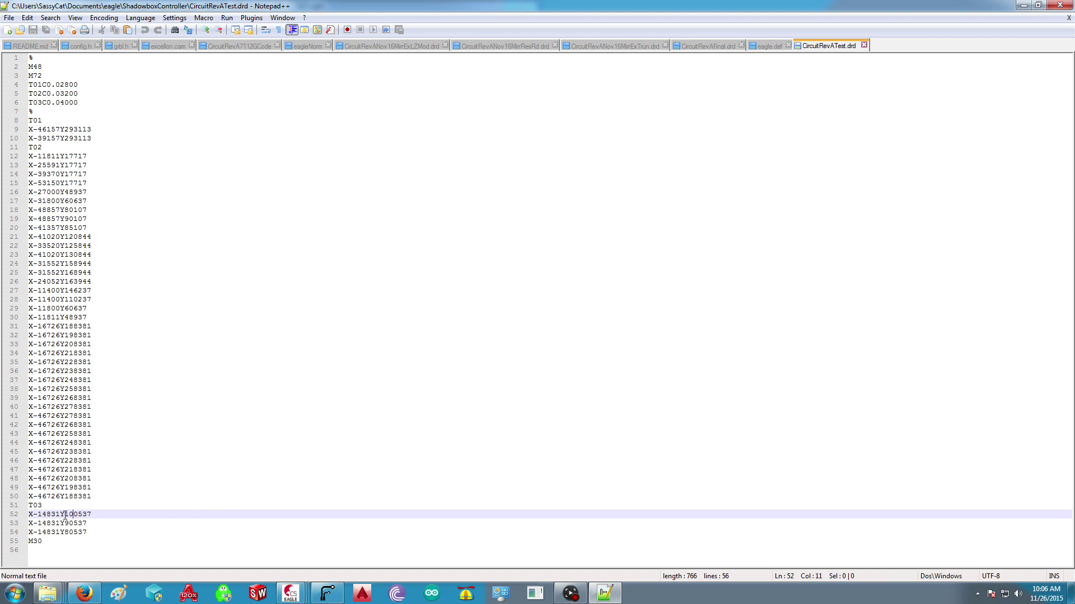
left_click_drag(64, 515, 87, 515)
key("ctrl+z")
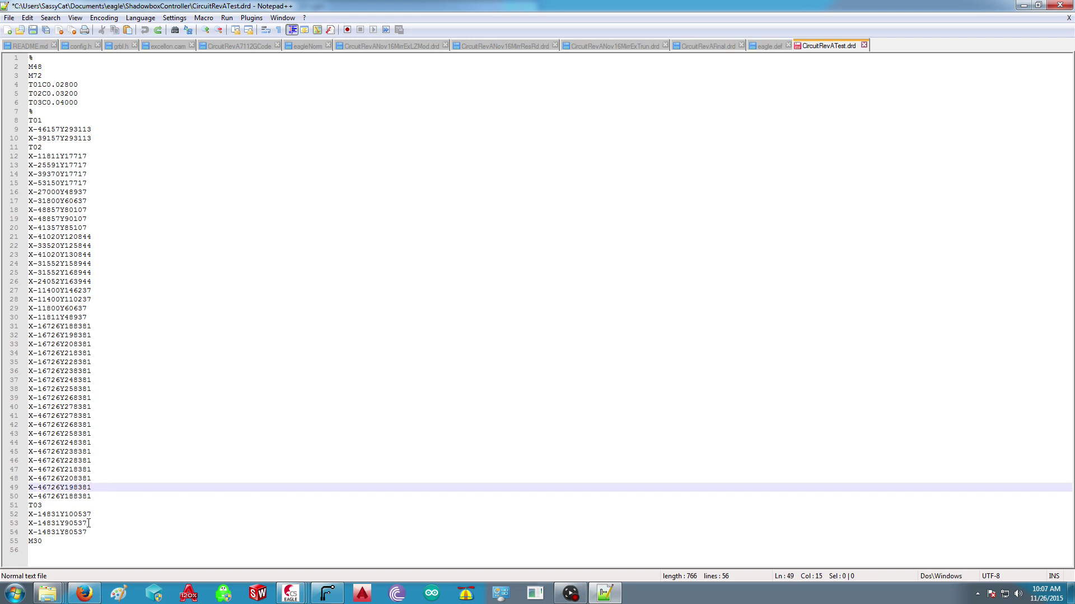
left_click(65, 525)
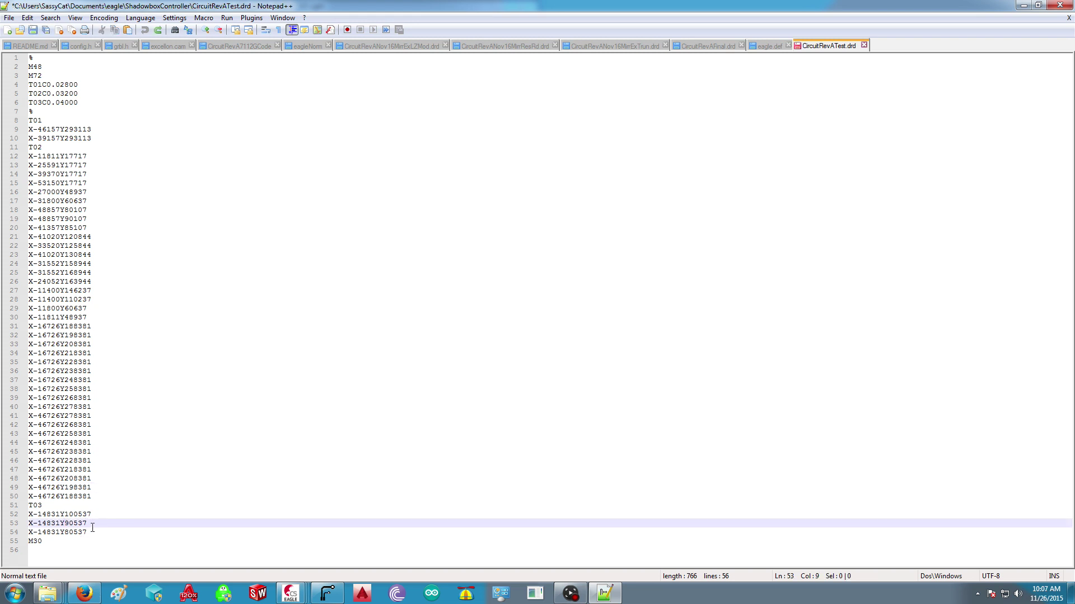
type("0")
key("Escape")
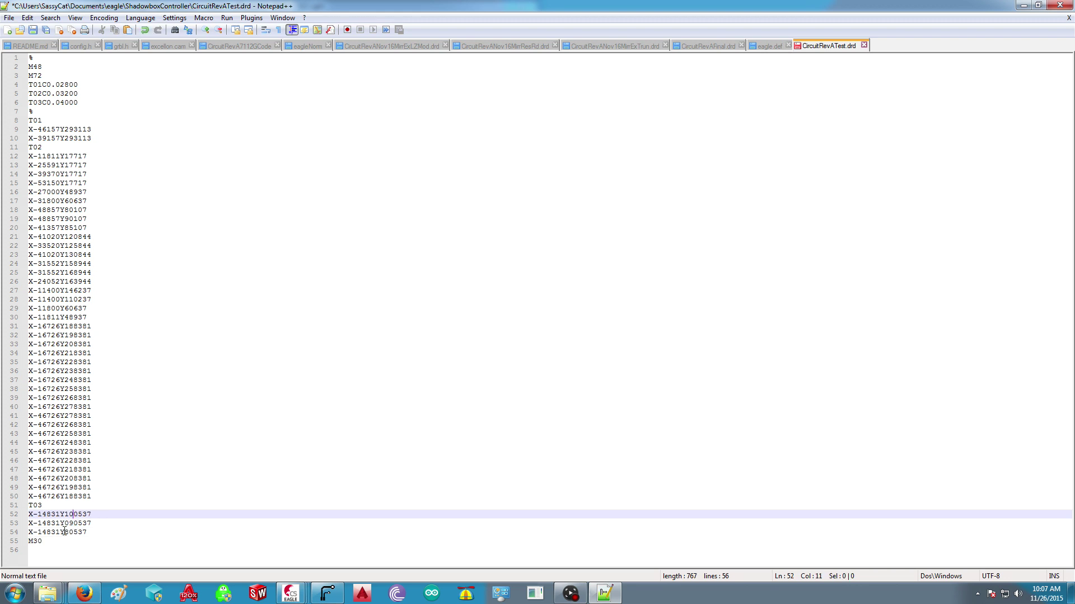
left_click(65, 532)
type("0")
left_click(39, 515)
left_click(73, 541)
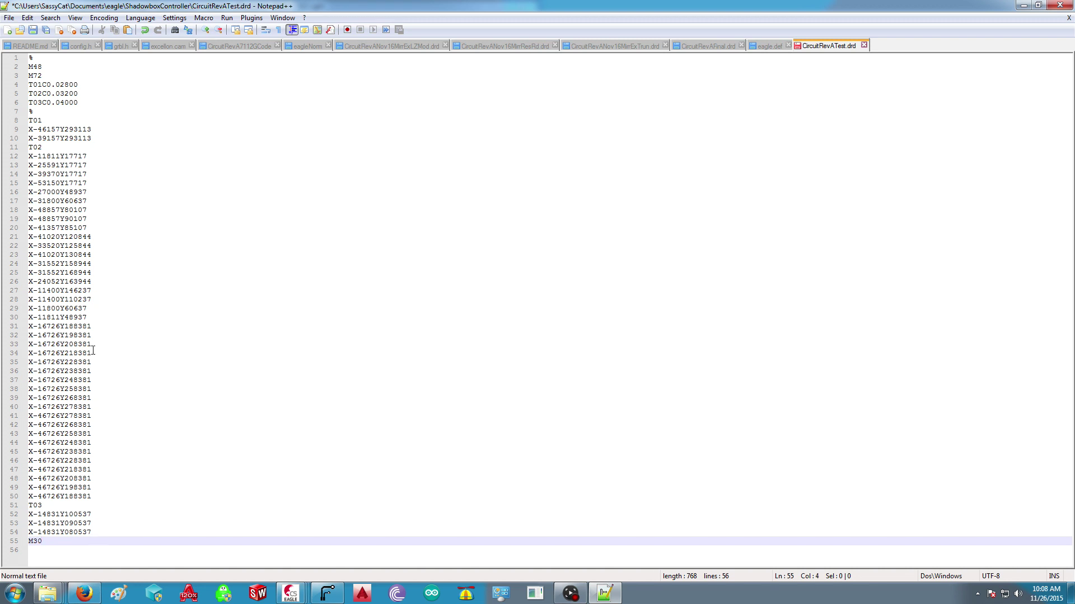
Compare the coordinate digit counts on line 38 and pad the X value of all three T03 lines to X-014831.
left_click_drag(92, 389, 64, 388)
left_click(65, 389)
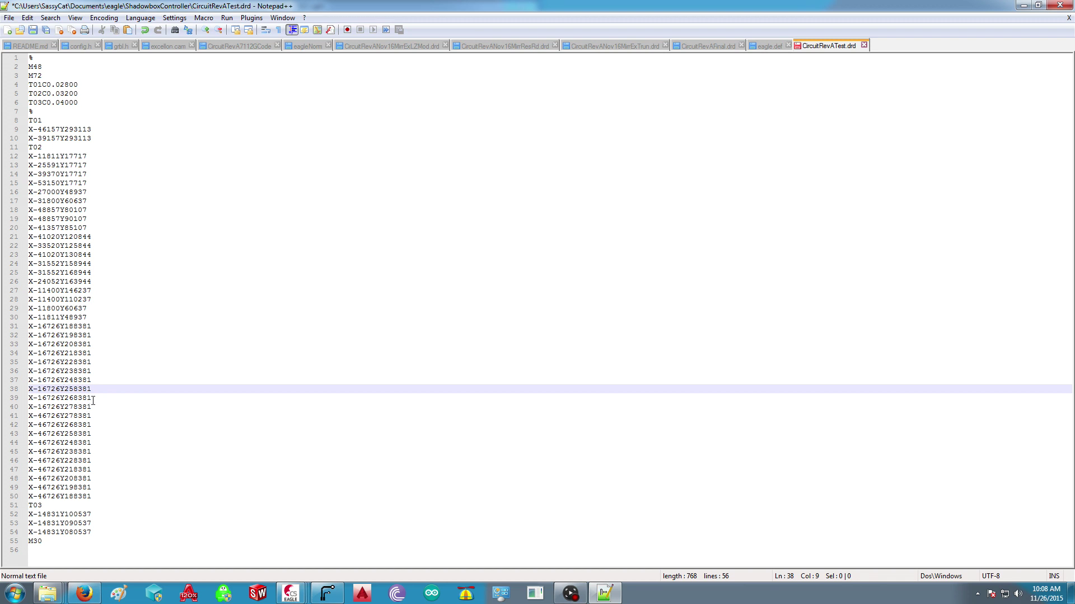
left_click_drag(92, 389, 38, 390)
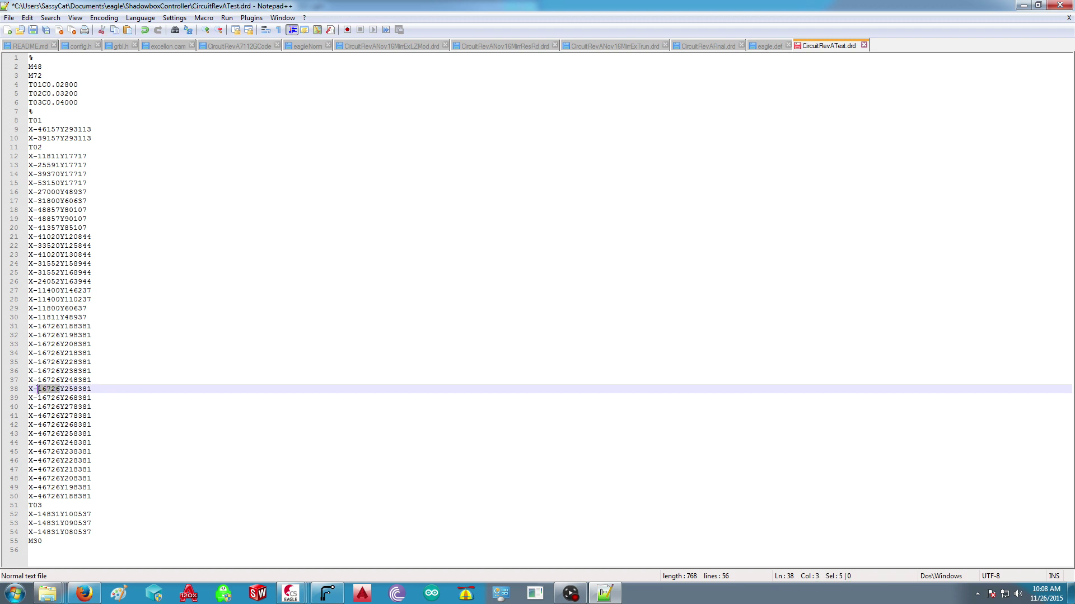
left_click(88, 416)
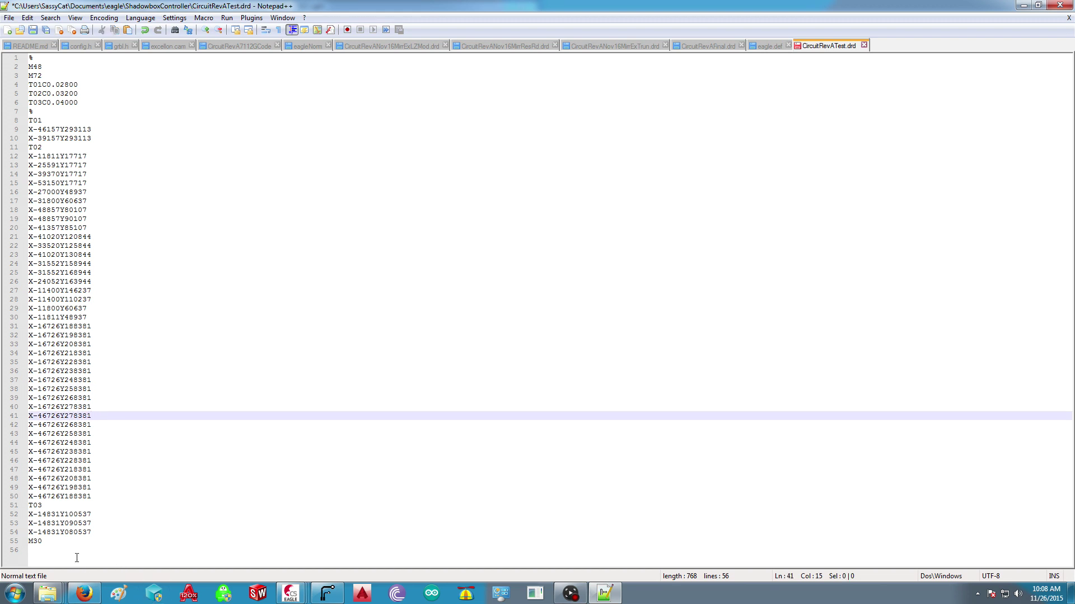
left_click(38, 532)
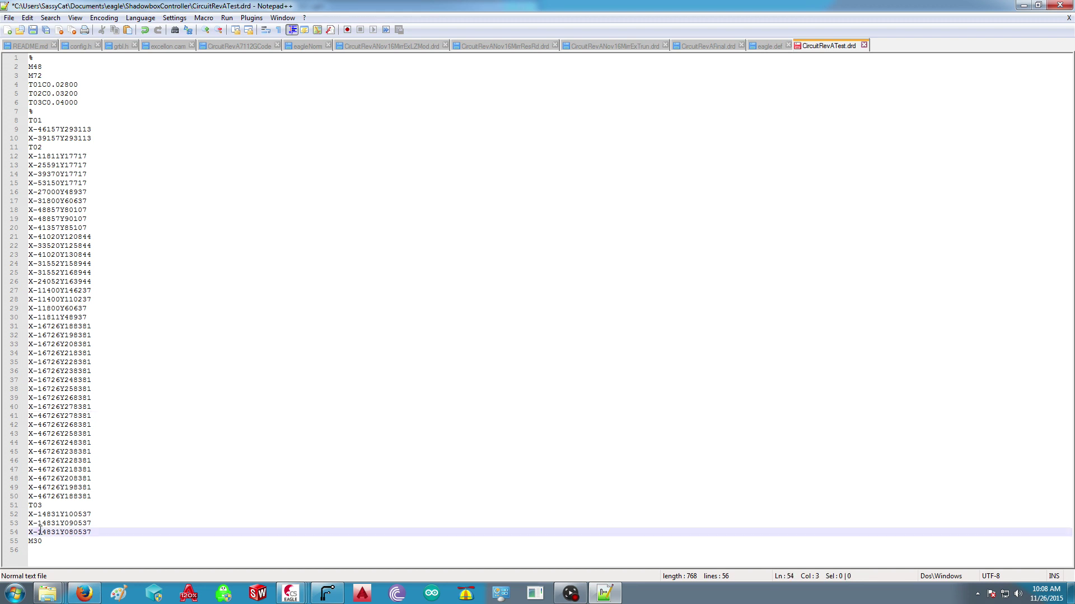
type("0")
left_click(38, 524)
type("0")
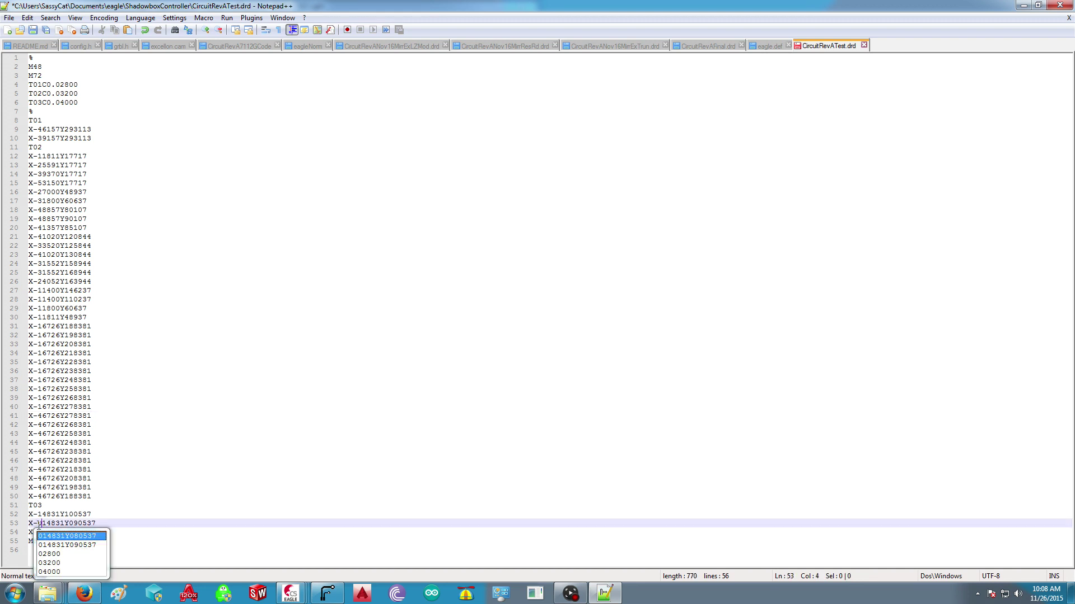
left_click(37, 515)
type("0")
left_click(68, 514)
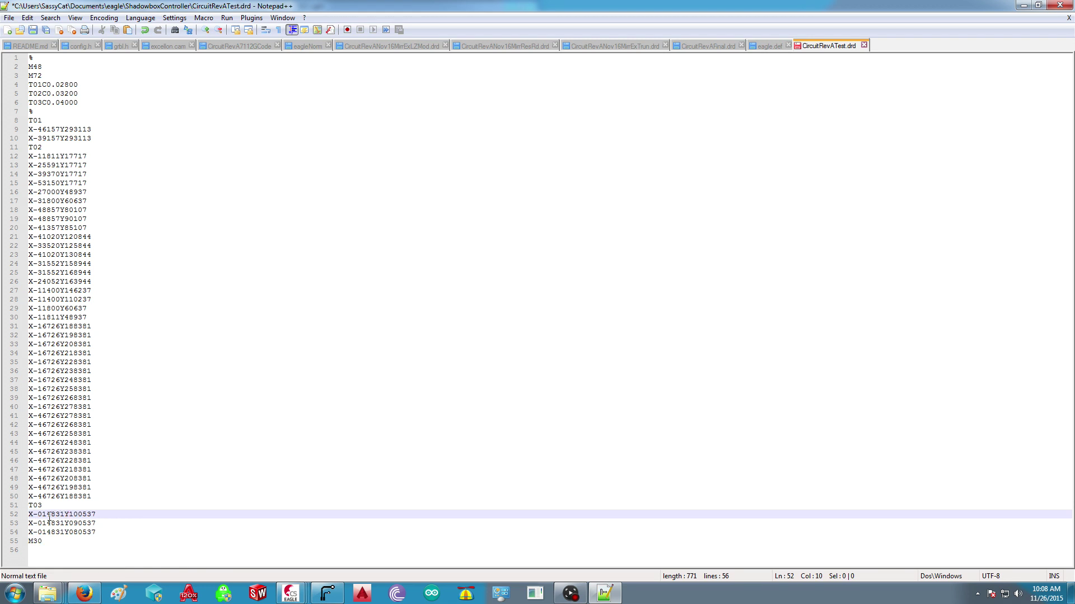
left_click_drag(38, 515, 71, 533)
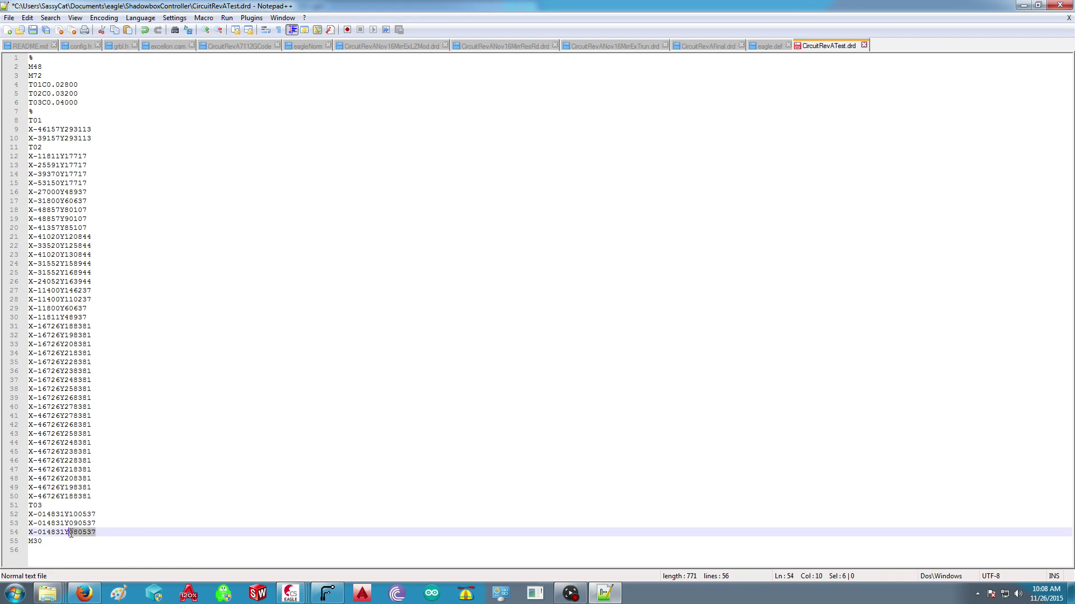
left_click(85, 534)
Insert a leading zero after the minus sign of every X value in the T02 section, lines 50 up to 12.
left_click(37, 497)
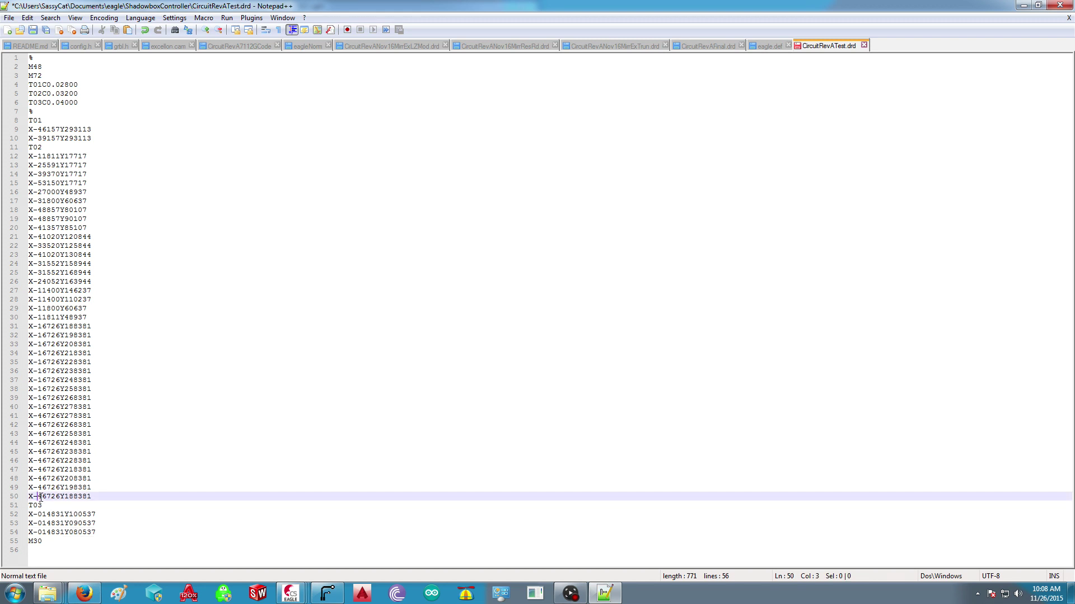
type("0")
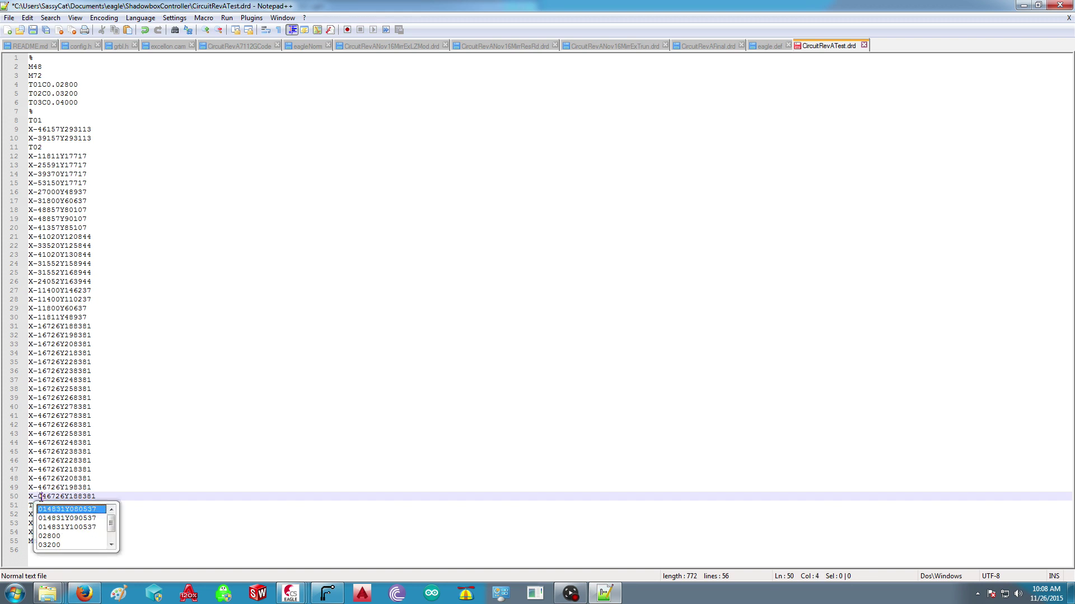
key("Left")
key("Up")
type("0")
key("Left")
key("Up")
type("0")
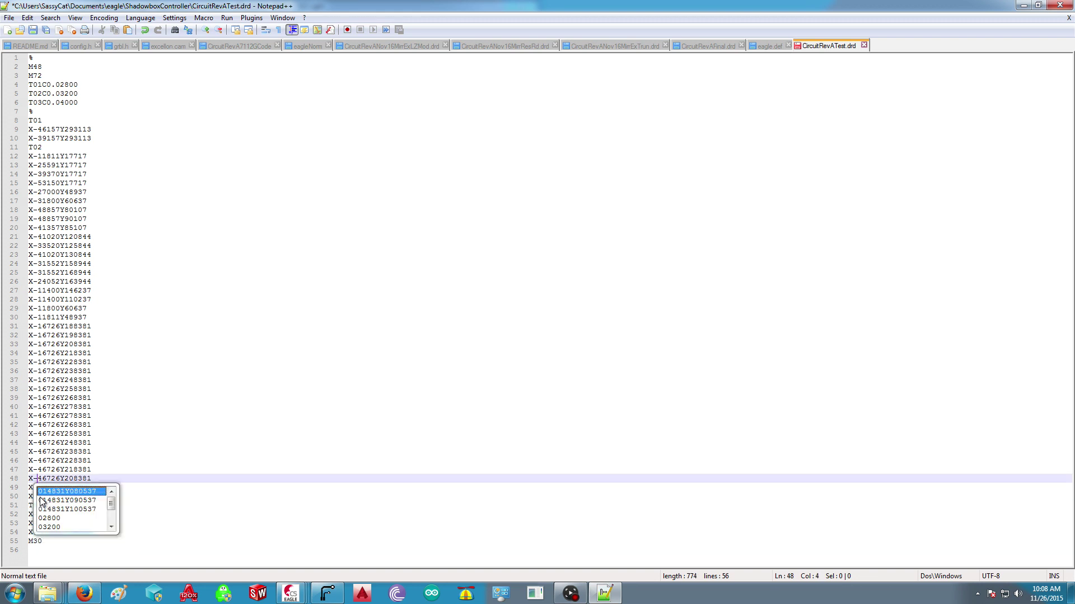
key("Left")
key("Up")
key("0")
key("Left")
key("Up")
key("0")
key("Left")
key("Up")
key("0")
key("Left")
key("Up")
key("0")
key("Left")
key("Up")
key("0")
key("Left")
key("Up")
key("0")
key("Left")
key("Up")
key("0")
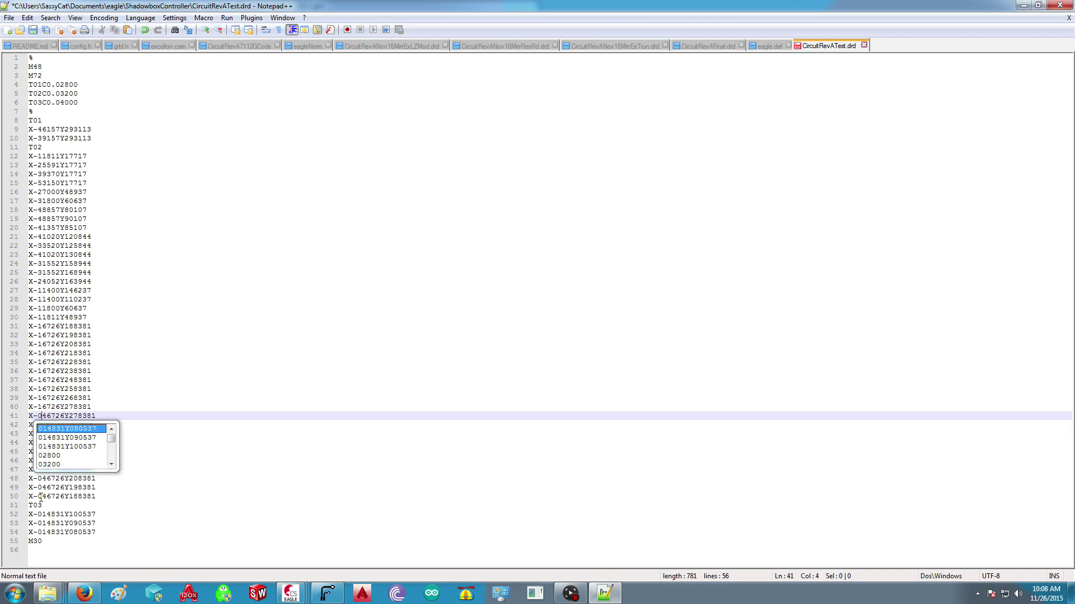
key("Left")
key("Up")
key("0")
key("Left")
key("Up")
key("0")
key("Left")
key("Up")
key("0")
key("Left")
key("Up")
key("0")
key("Left")
key("Up")
key("0")
key("Left")
key("Up")
key("0")
key("Left")
key("Up")
key("0")
key("Left")
key("Up")
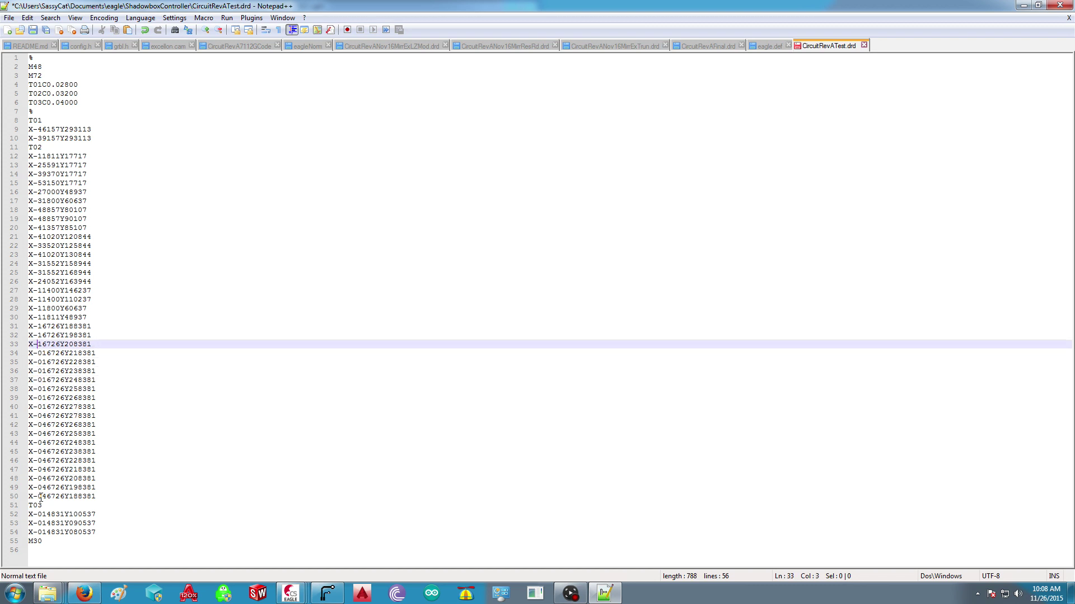
key("0")
key("Left")
key("Up")
key("0")
key("Left")
key("Up")
key("0")
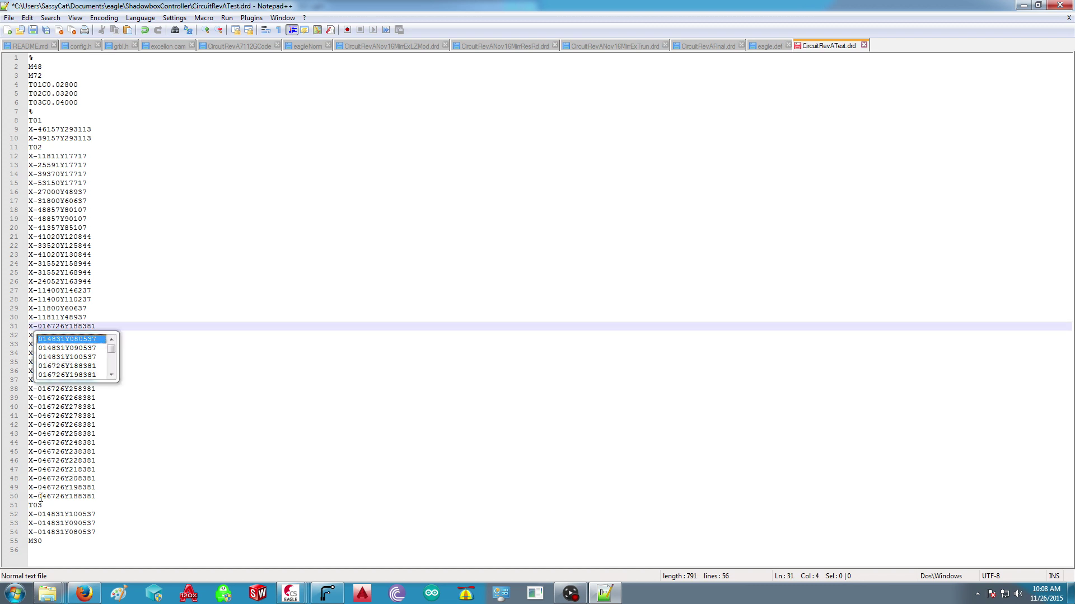
key("Left")
key("Up")
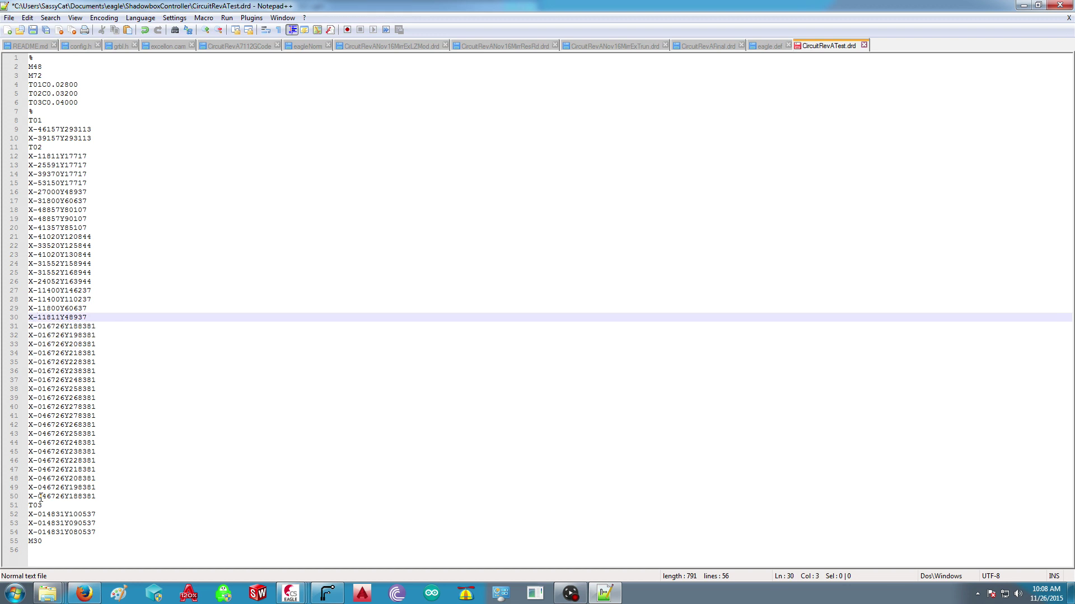
type("0")
key("Left")
key("Up")
key("0")
key("Left")
key("Up")
key("0")
key("Left")
key("Up")
key("0")
key("Left")
key("Up")
key("0")
key("Left")
key("Up")
key("0")
key("Left")
key("Up")
key("0")
key("Left")
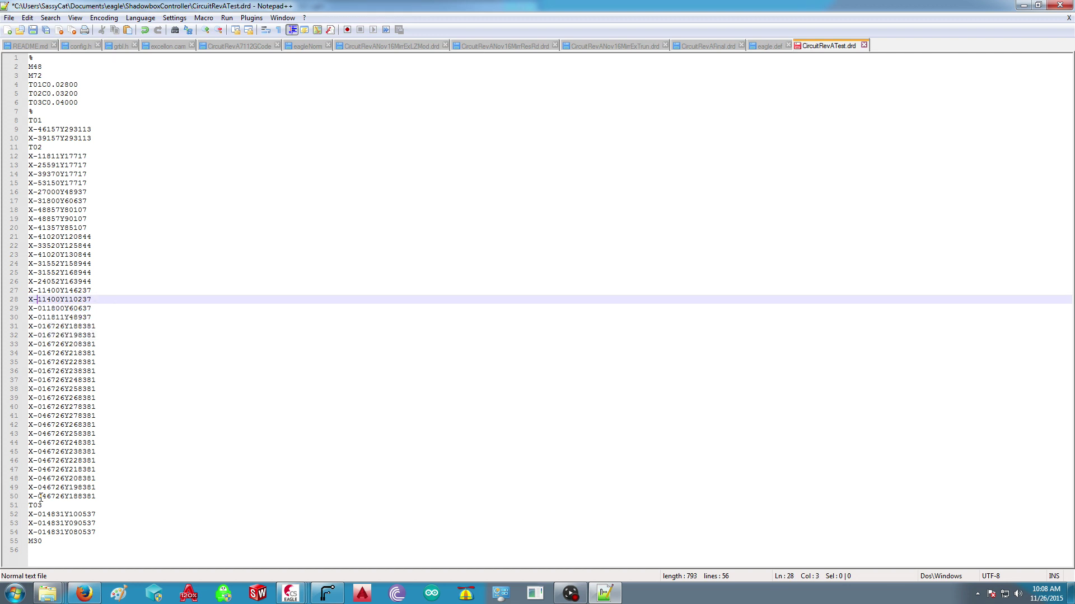
key("Up")
key("0")
key("Left")
key("Up")
key("0")
key("Left")
key("Up")
key("0")
key("Left")
key("Up")
key("0")
key("Left")
key("Up")
key("0")
key("Left")
key("Up")
key("0")
key("Left")
key("Up")
key("0")
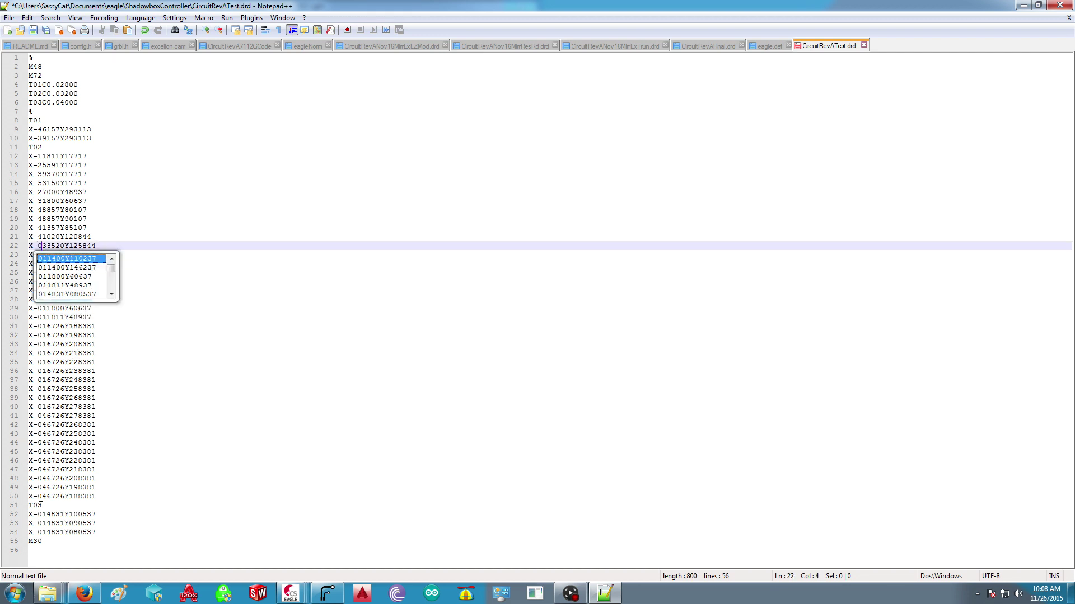
key("Left")
key("Up")
key("0")
key("Left")
key("Up")
key("0")
key("Left")
key("Up")
key("0")
key("Left")
key("Up")
key("0")
key("Left")
key("Up")
key("0")
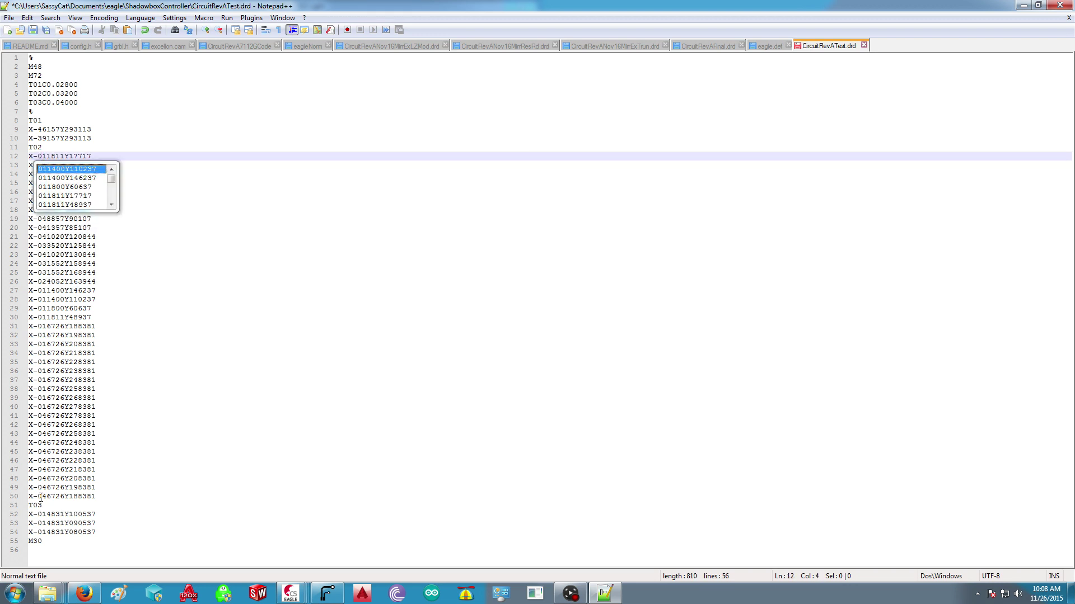
left_click(230, 363)
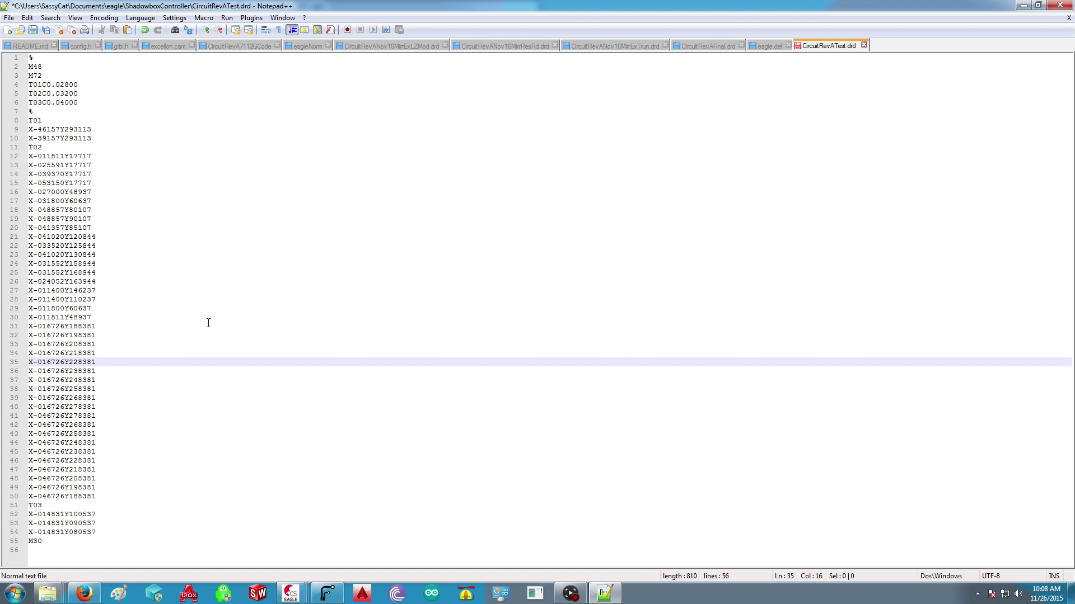
Insert a leading zero after the Y on lines 12 to 20 of the T02 section, from Y017717 down to Y085107.
left_click(69, 157)
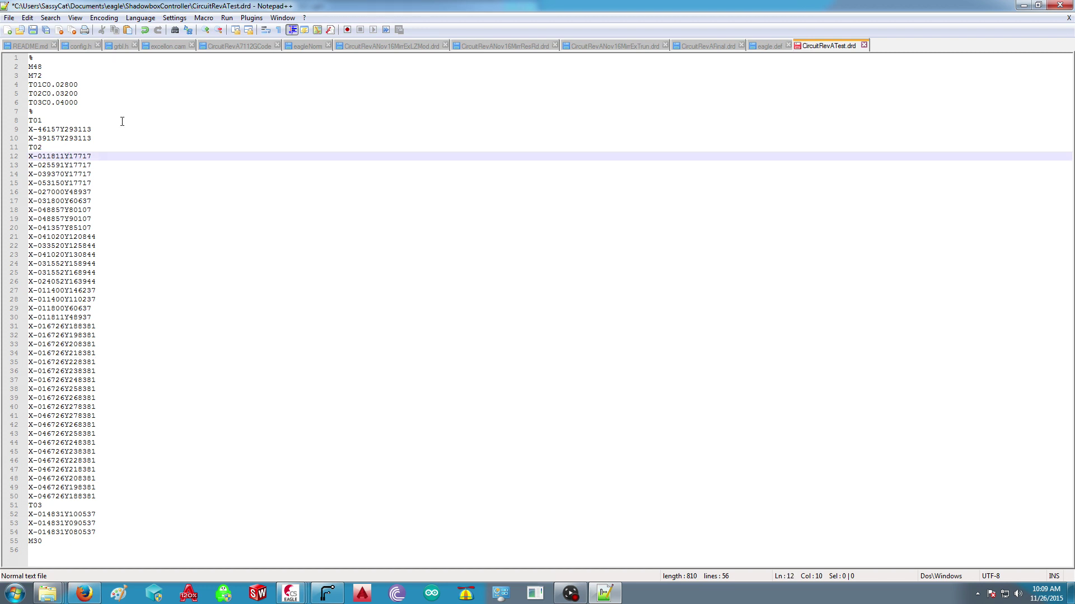
key("0")
key("Left")
key("Down")
key("0")
key("Left")
key("Down")
key("0")
key("Left")
key("Down")
key("0")
key("Left")
key("Down")
key("0")
key("Left")
key("Down")
key("0")
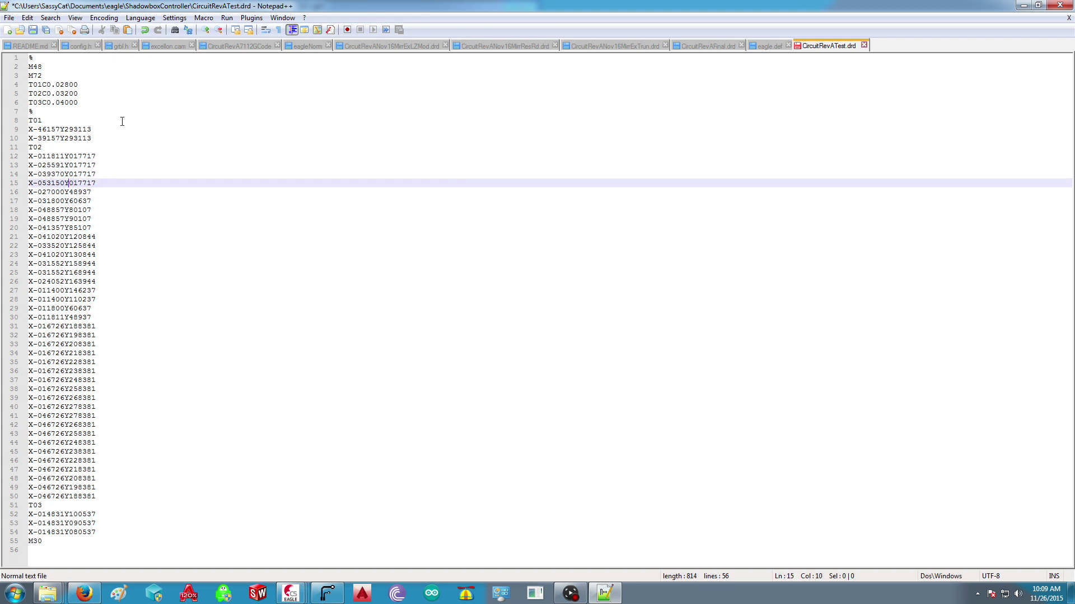
key("Left")
key("Down")
key("0")
key("Left")
key("Down")
key("0")
key("Left")
key("Down")
key("0")
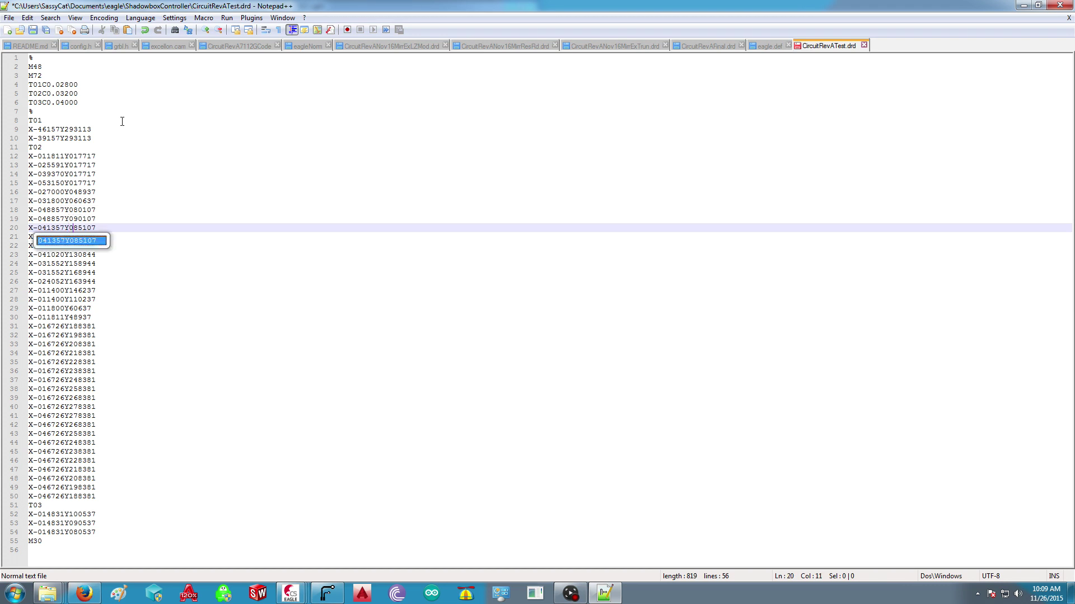
key("Left")
Pad the remaining five-digit Y values on lines 29 and 30 to Y060637 and Y048937.
key("Down")
key("Down")
key("Down")
key("Down")
key("Down")
key("Down")
key("Down")
key("Down")
key("Down")
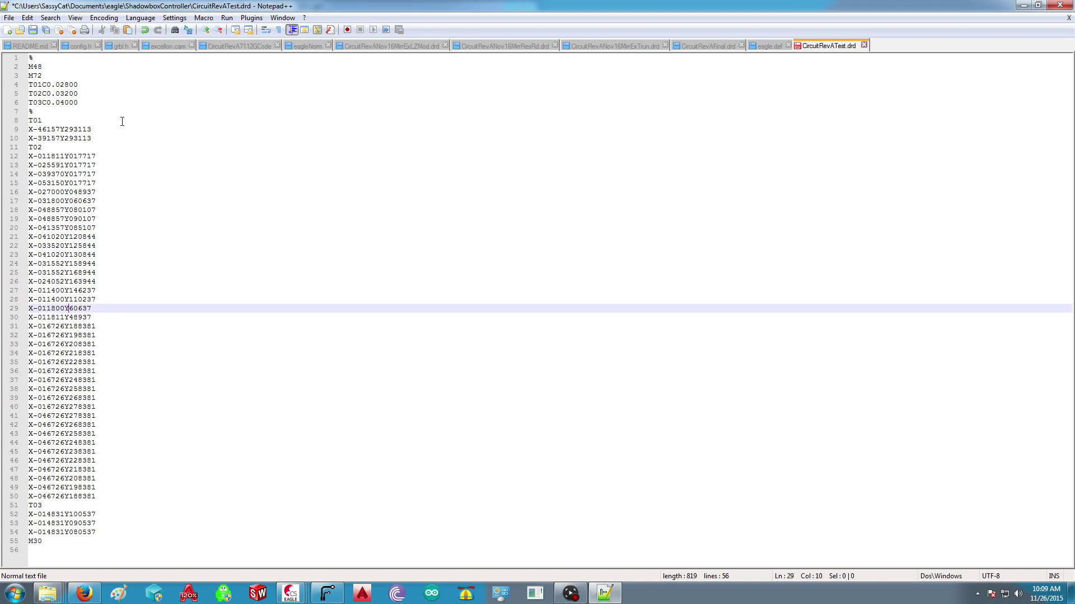
type("0")
key("Left")
key("Down")
type("0")
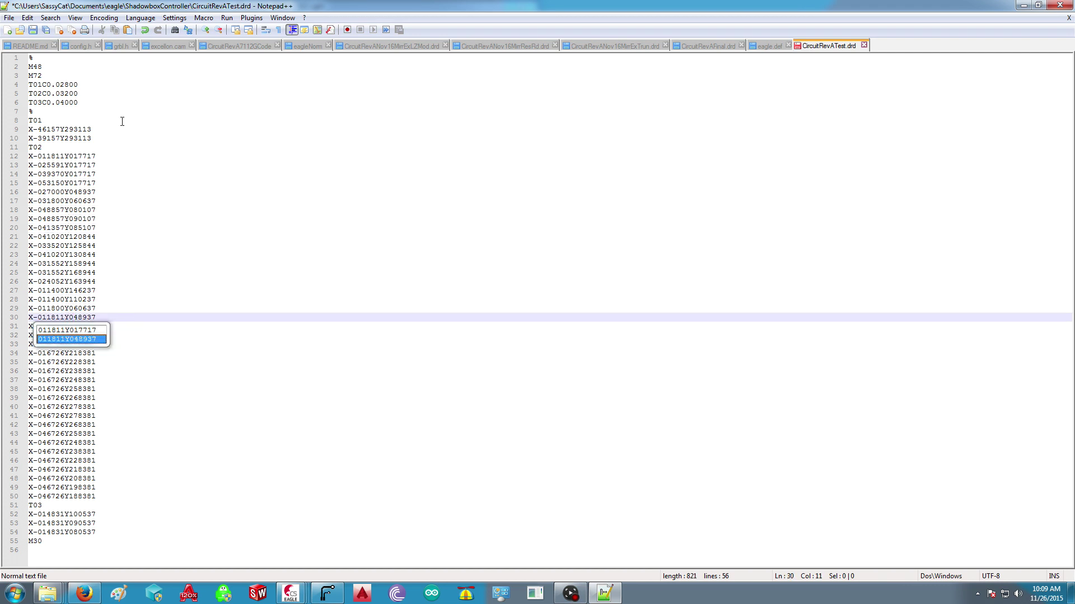
key("Left")
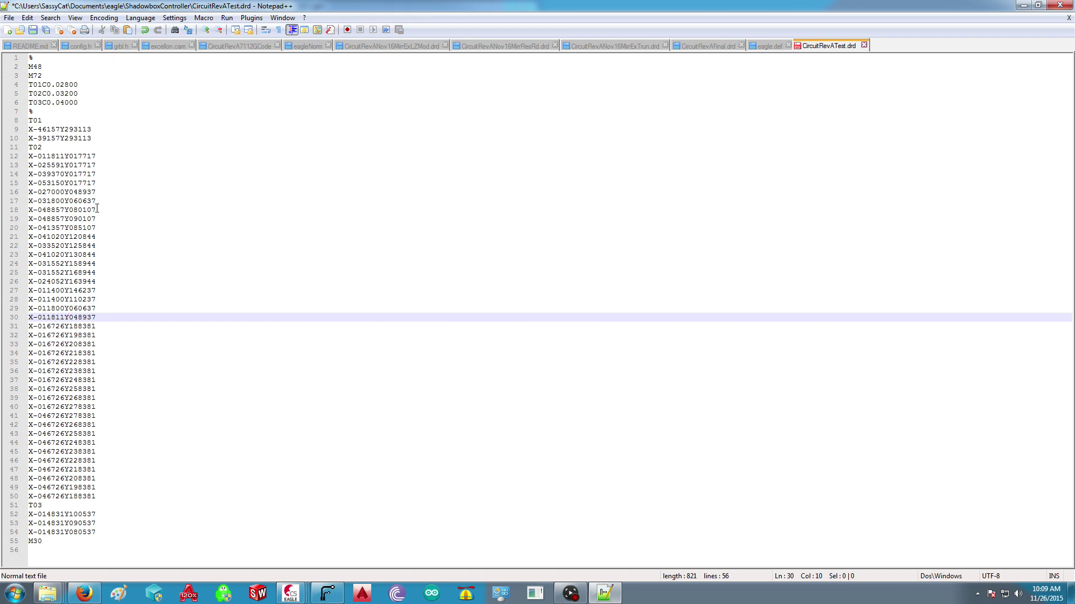
Pad the two T01 X values to X-046157 and X-039157, and save the drill file.
left_click(36, 129)
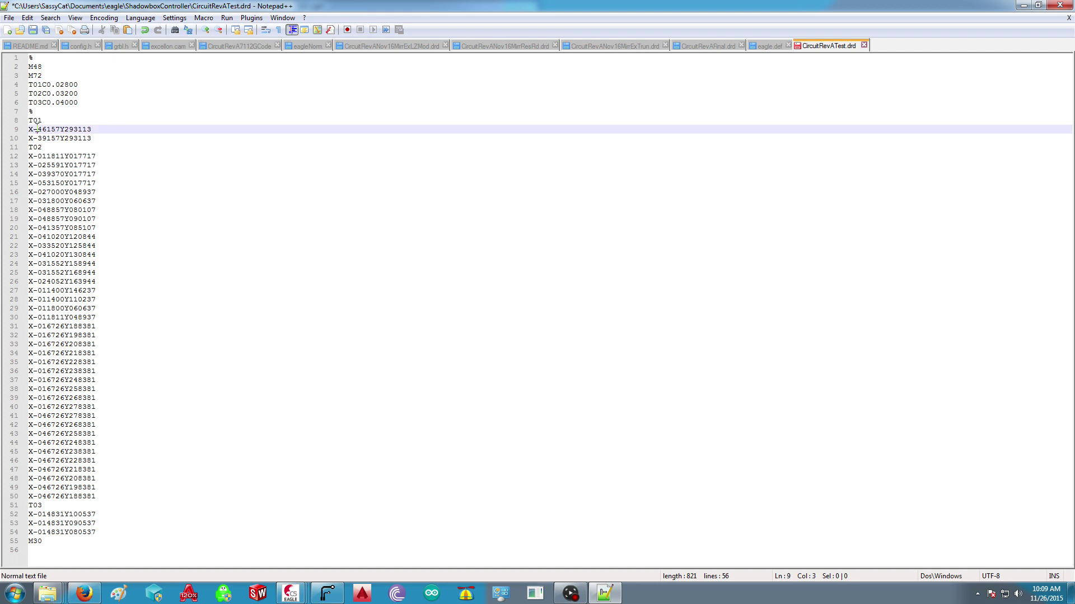
type("0")
key("Left")
key("Down")
type("0")
key("Right")
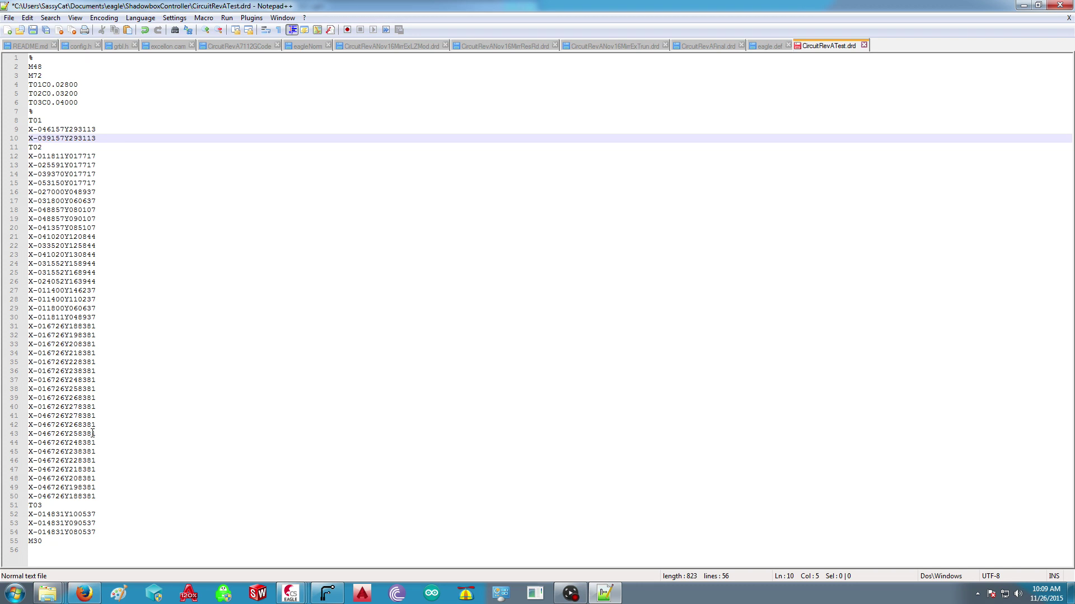
left_click(33, 29)
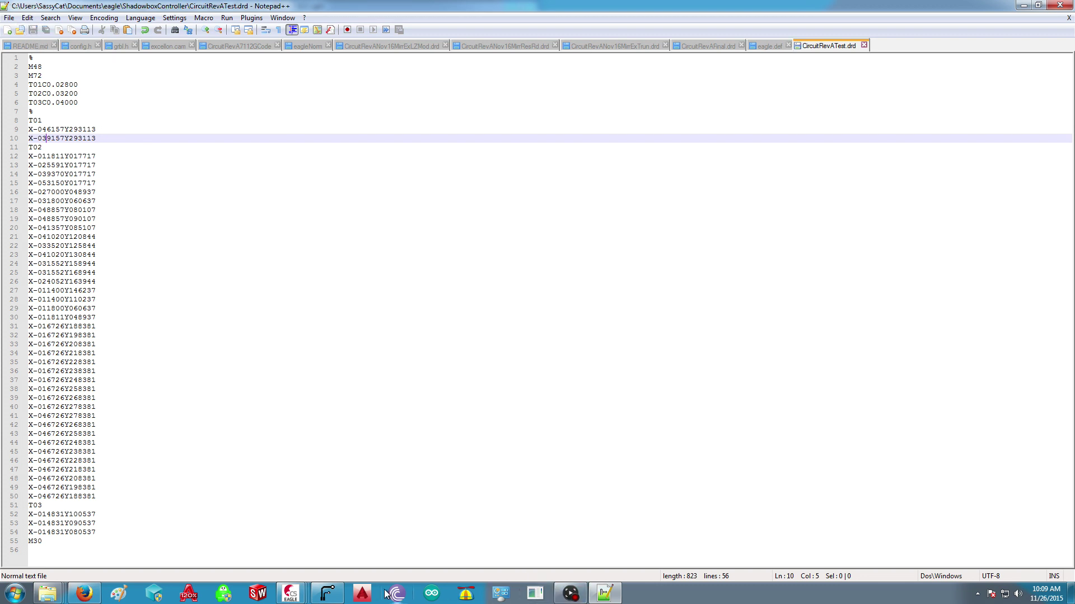
Switch to FlatCAM, delete the old CircuitRevATest.drd object, and open the edited CircuitRevATest.drd as an Excellon file.
left_click(327, 593)
left_click(16, 49)
left_click(32, 72)
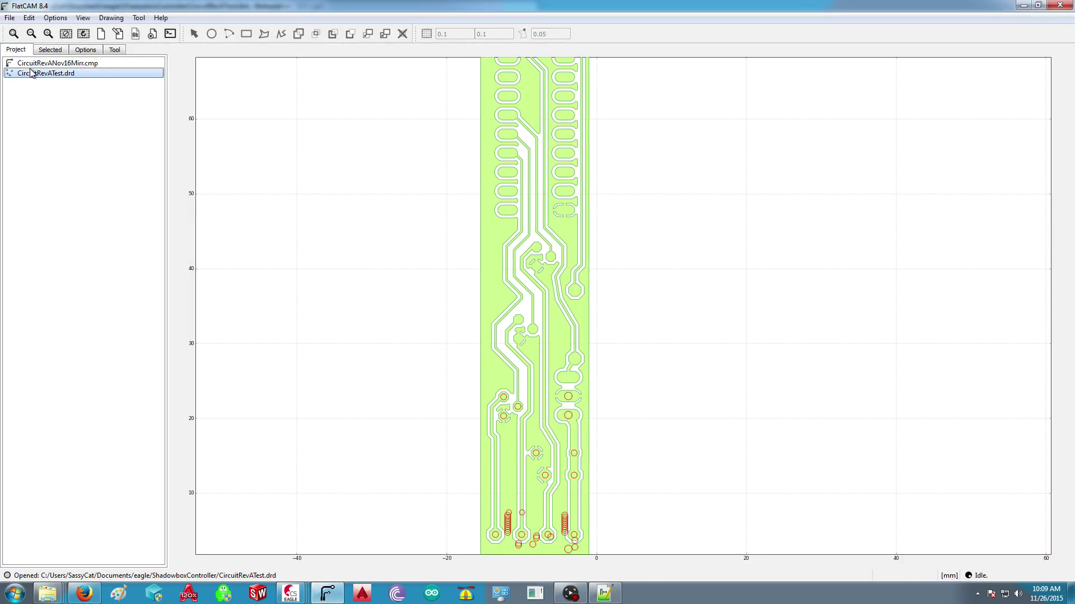
key("Delete")
left_click(9, 17)
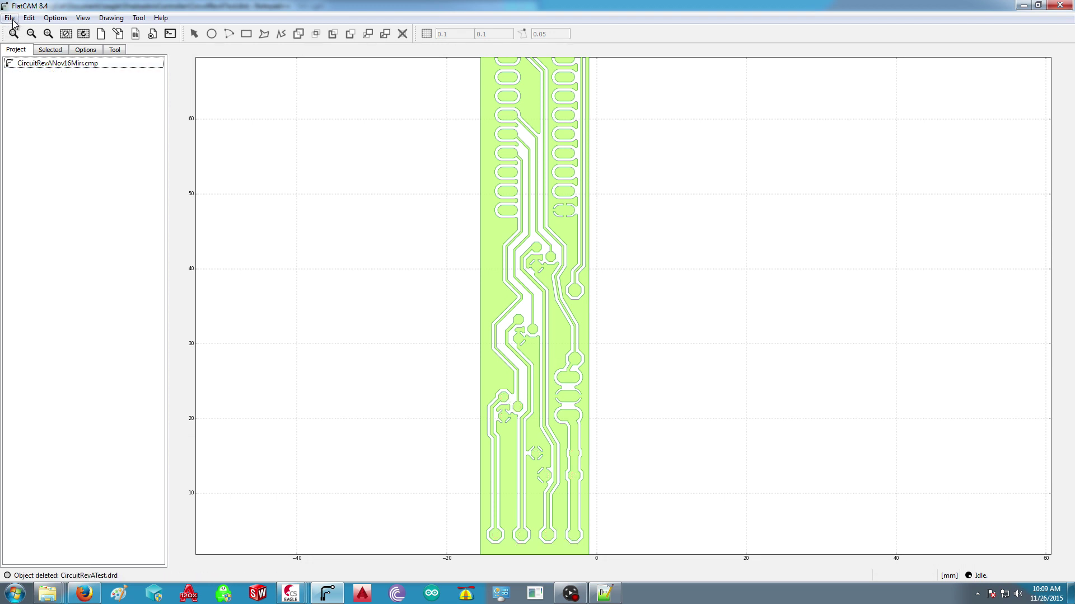
left_click(38, 68)
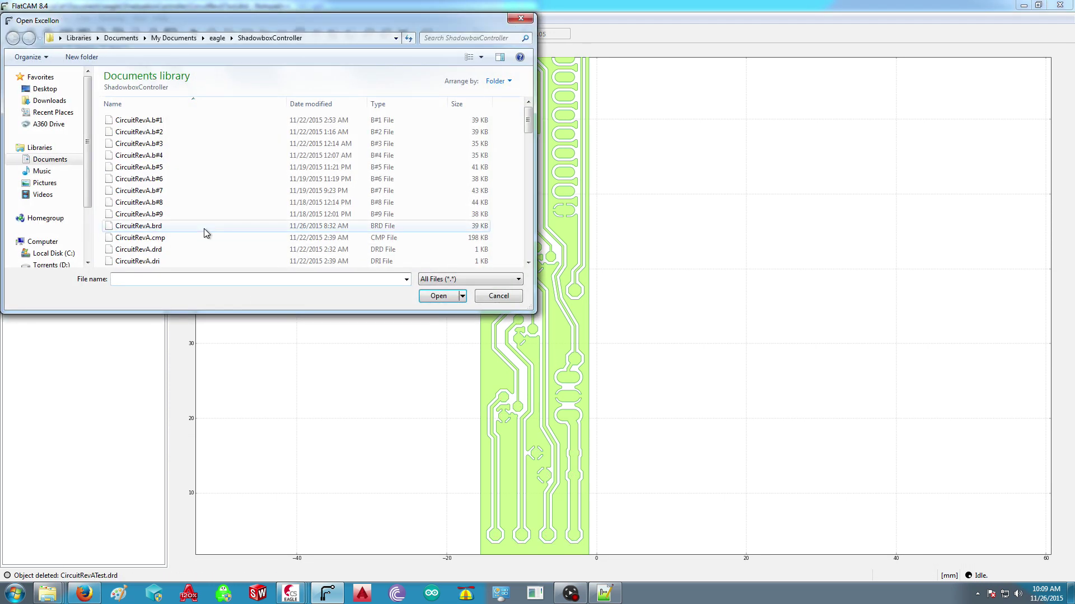
scroll(207, 232, "down", 5)
double_click(171, 202)
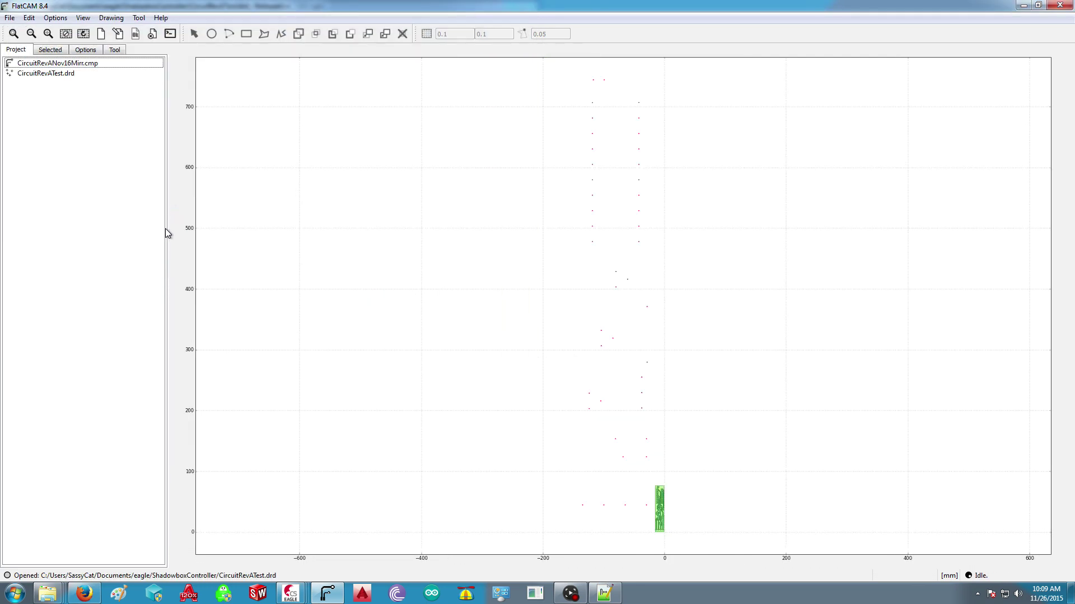
Scale the CircuitRevATest.drd Excellon object by a factor of .1.
left_click(59, 73)
left_click(49, 49)
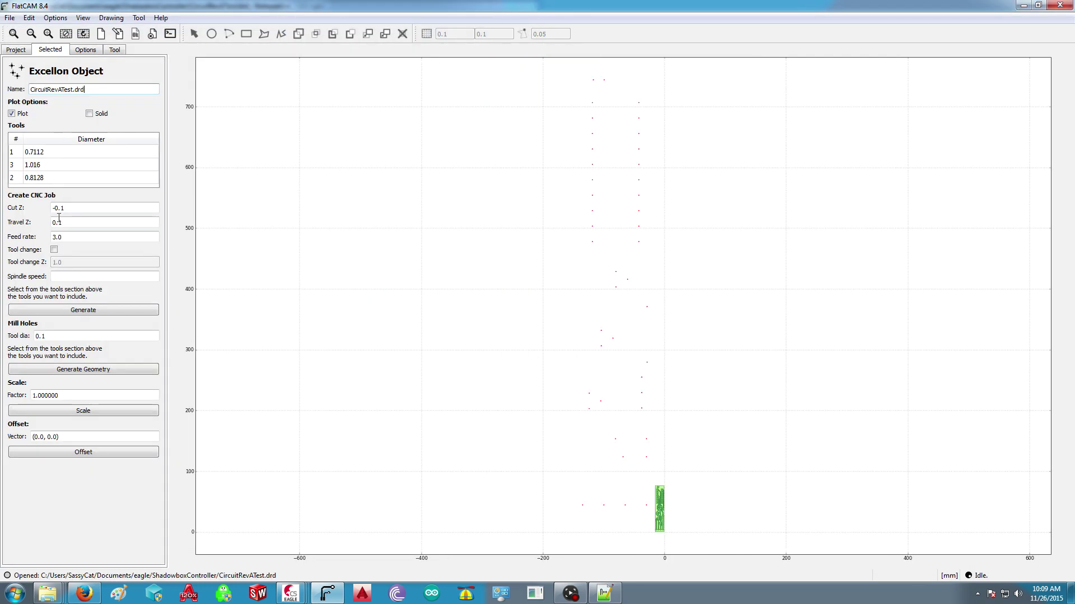
left_click_drag(68, 396, 11, 395)
type(".1")
left_click(78, 413)
Examine how the drill holes line up with the Gerber pads at the upper and lower ends of the board.
scroll(682, 537, "up", 3)
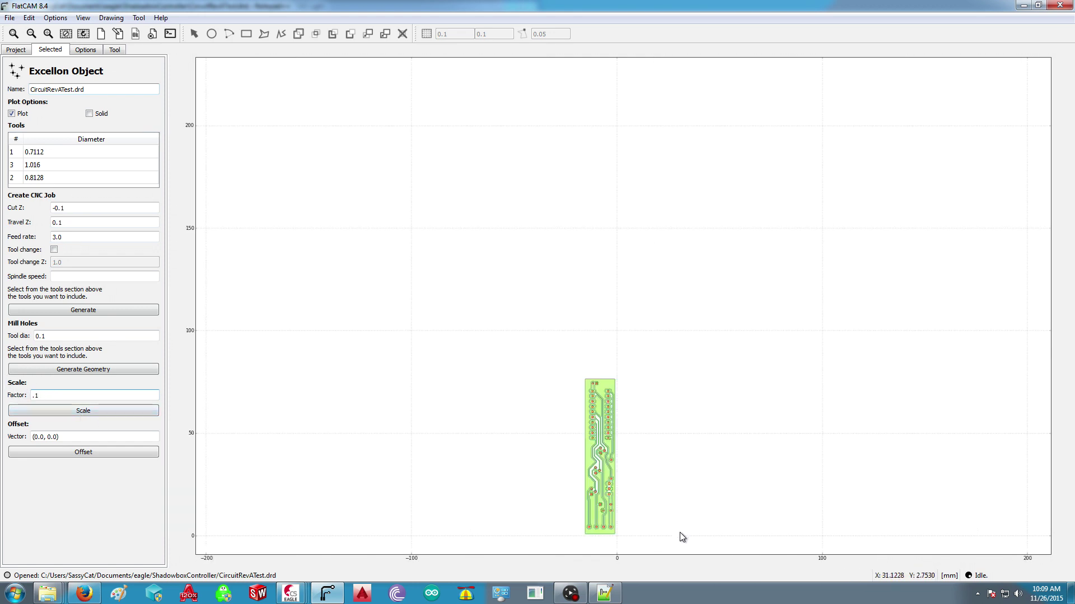
scroll(624, 540, "up", 2)
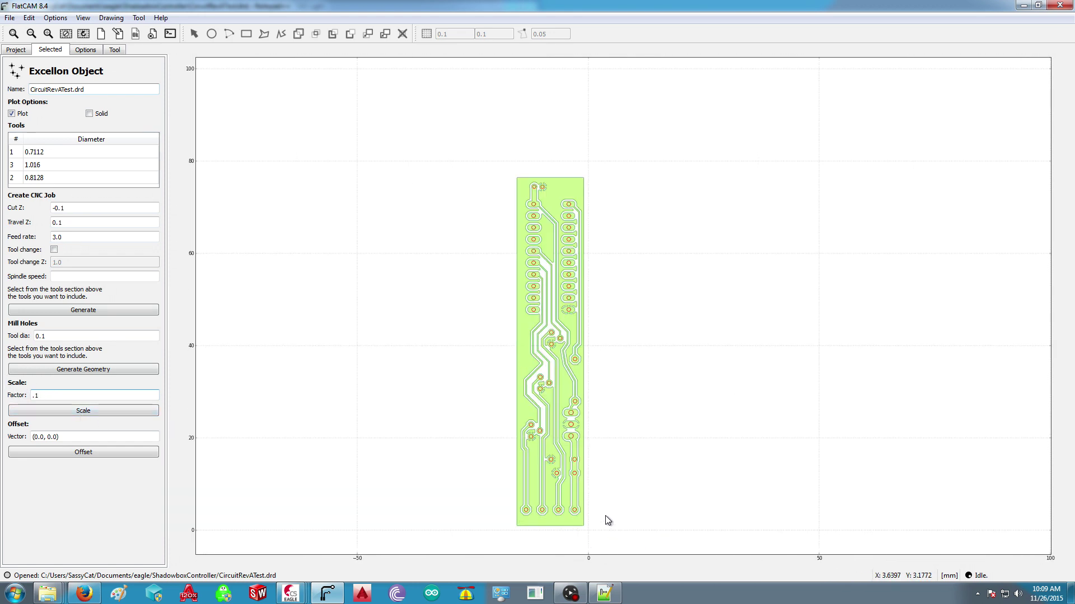
scroll(552, 187, "up", 4)
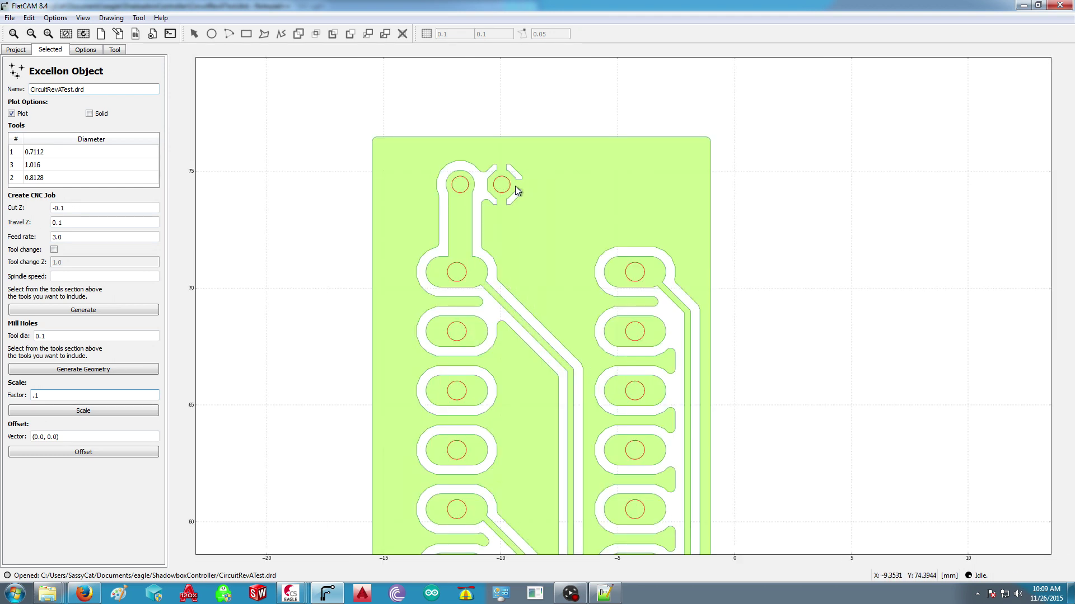
scroll(512, 186, "up", 2)
scroll(416, 172, "down", 1)
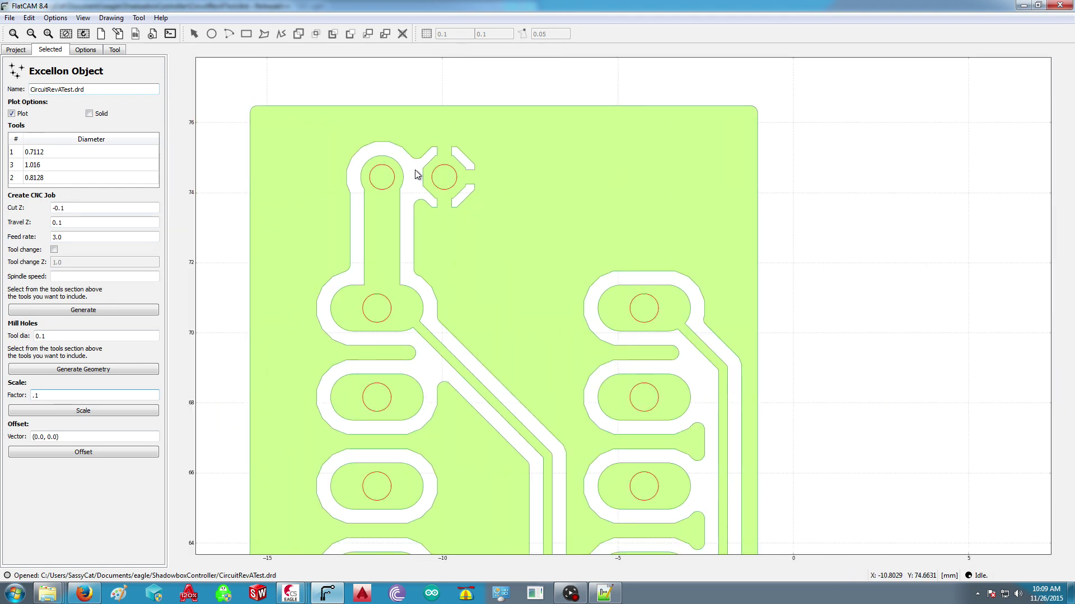
scroll(586, 138, "down", 3)
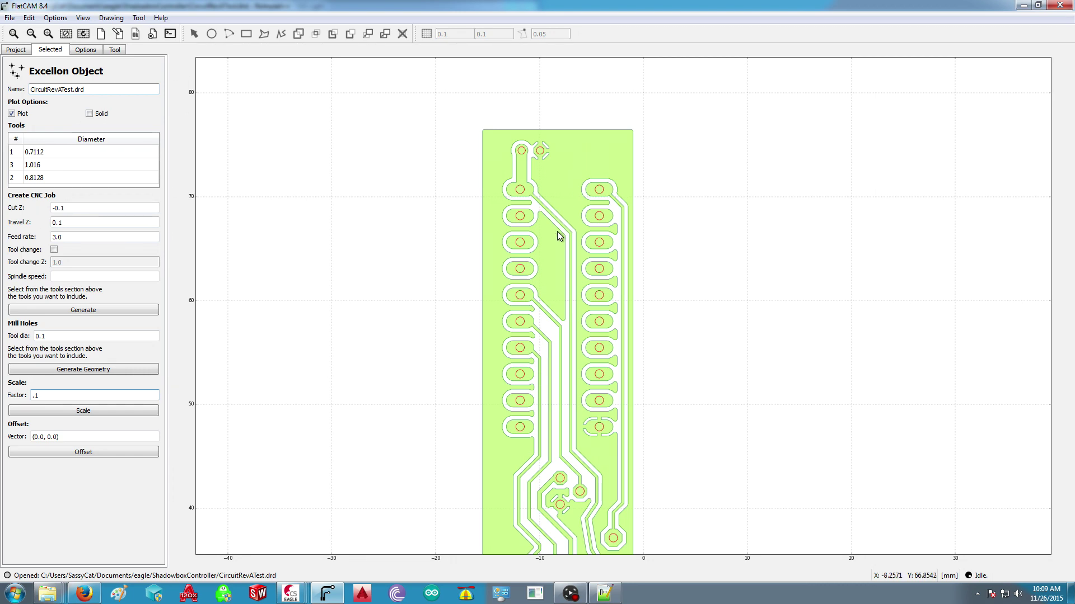
scroll(553, 263, "down", 2)
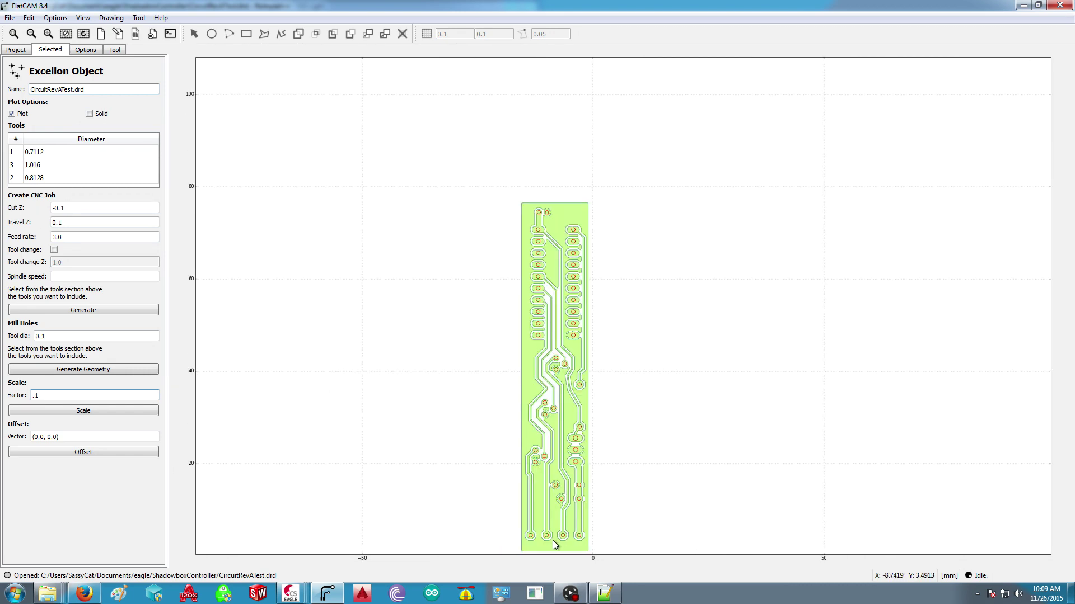
scroll(554, 542, "up", 5)
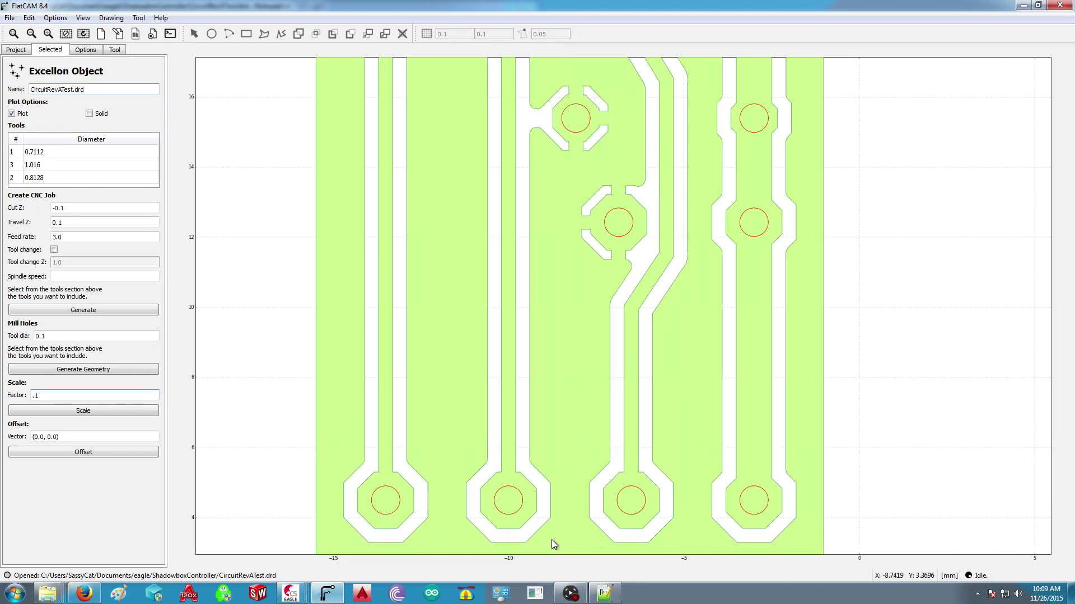
scroll(551, 435, "down", 1)
scroll(512, 240, "down", 2)
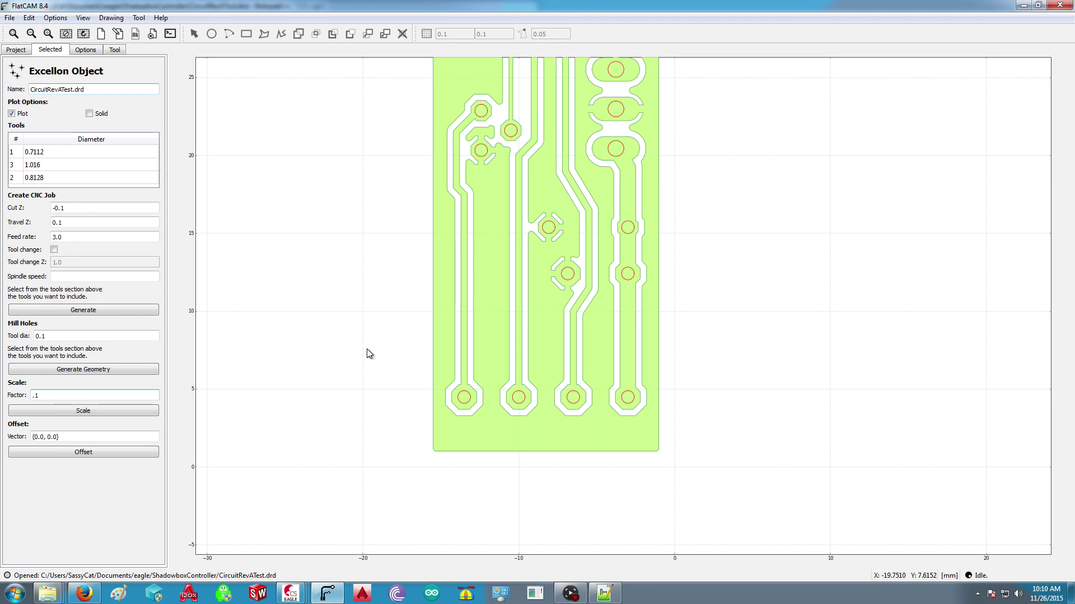
Switch to eagle.def in Notepad++ and review the [EXCELLON] drill station definition.
key("alt+Tab")
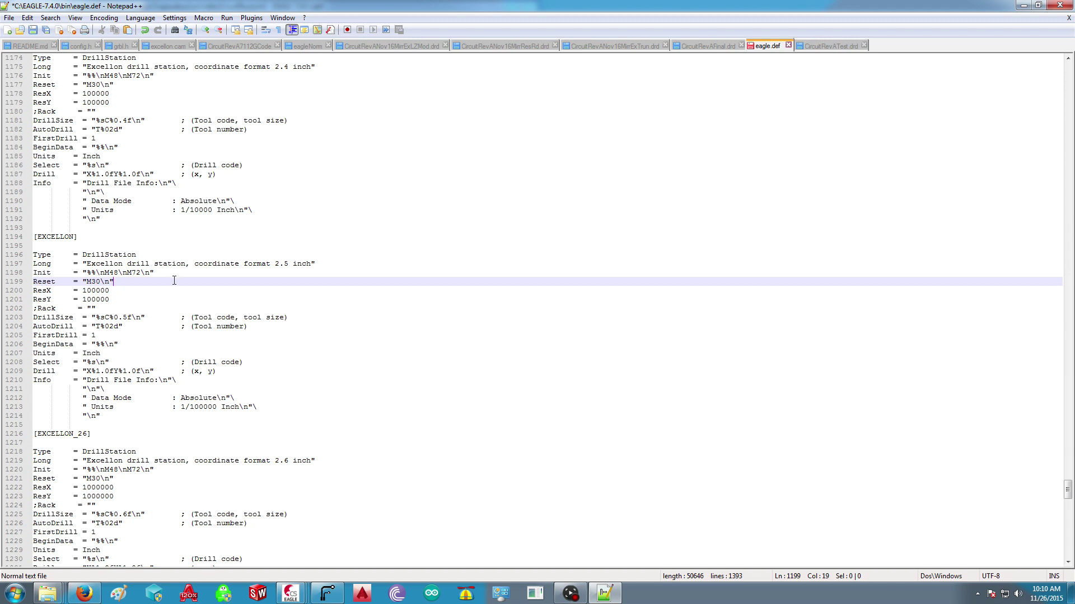
left_click(413, 335)
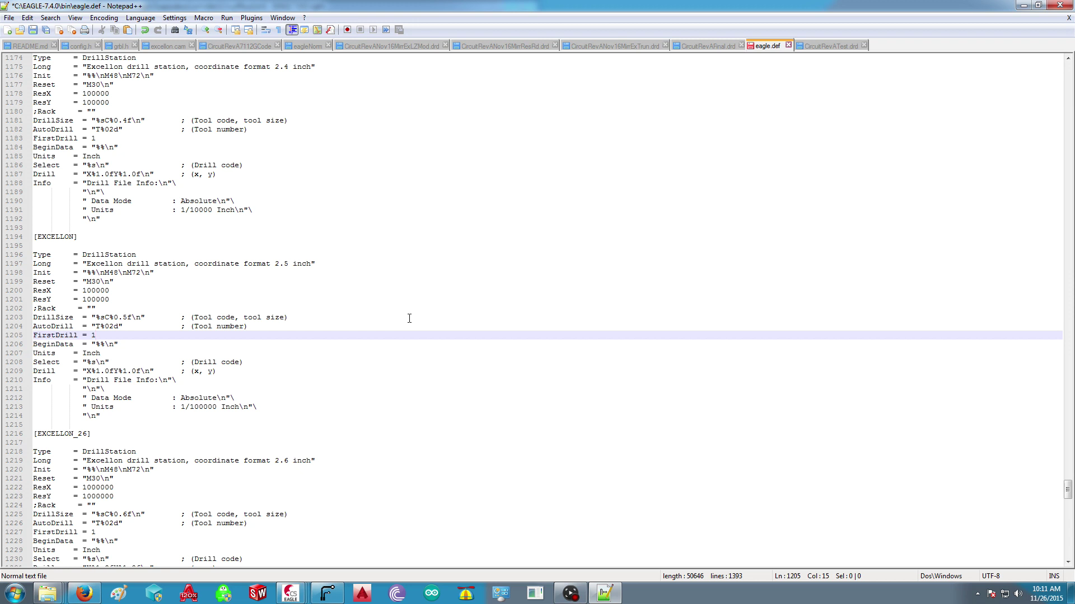
left_click(570, 594)
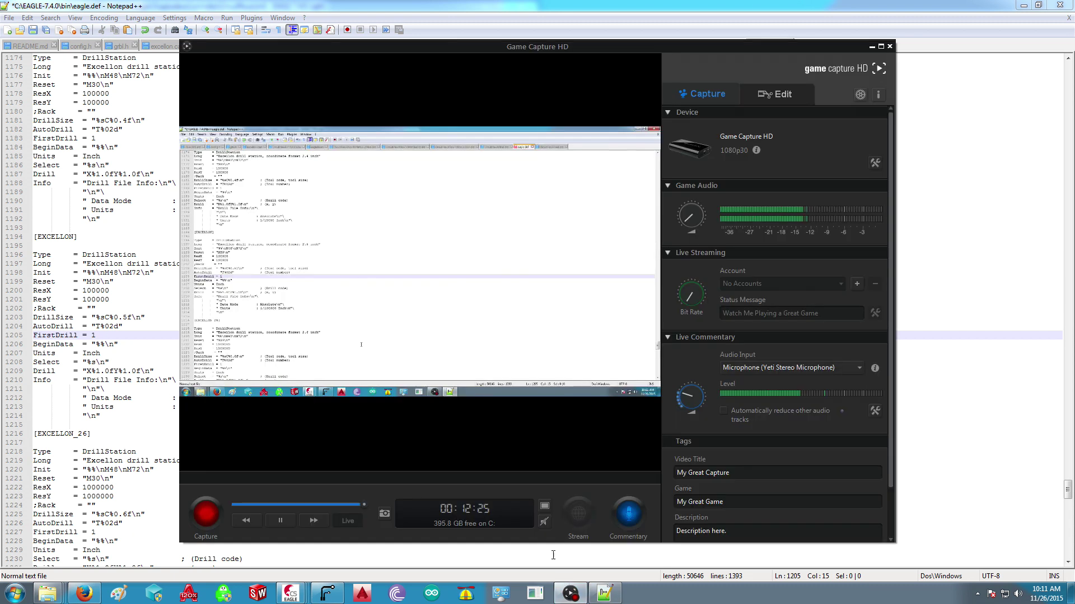